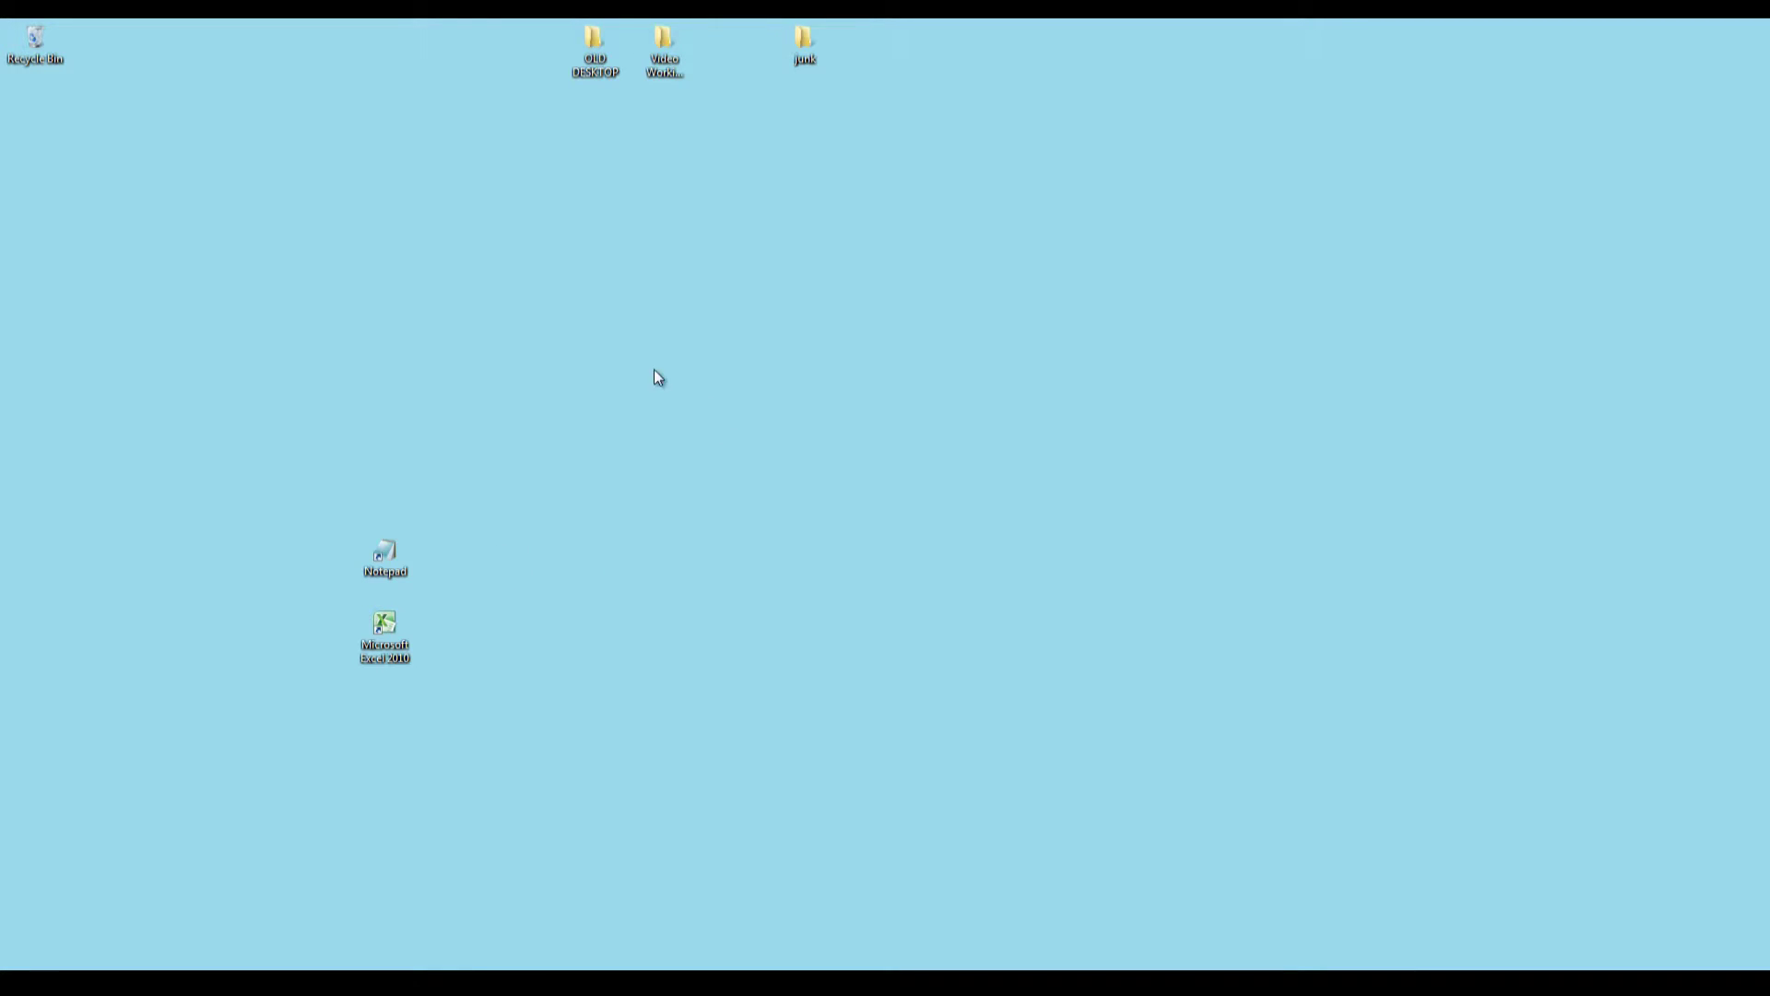
Create a desktop text document named emailaddress and open it in Notepad.
right_click(622, 366)
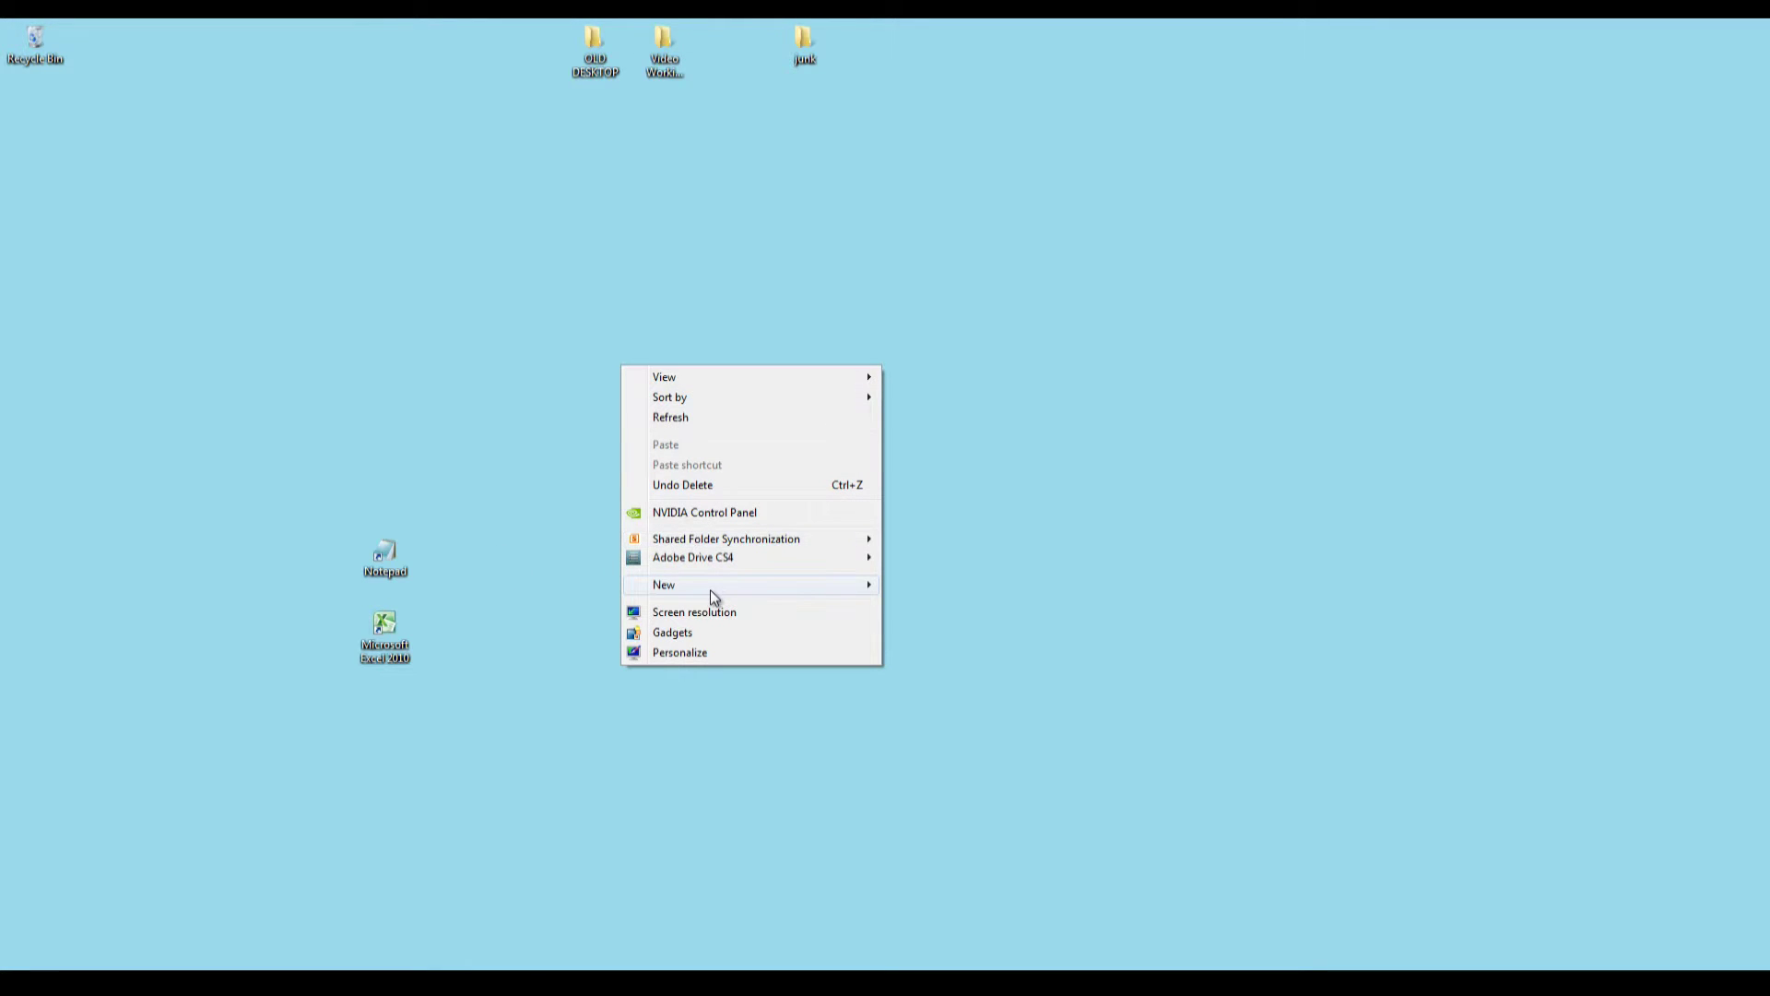
mouse_move(710, 589)
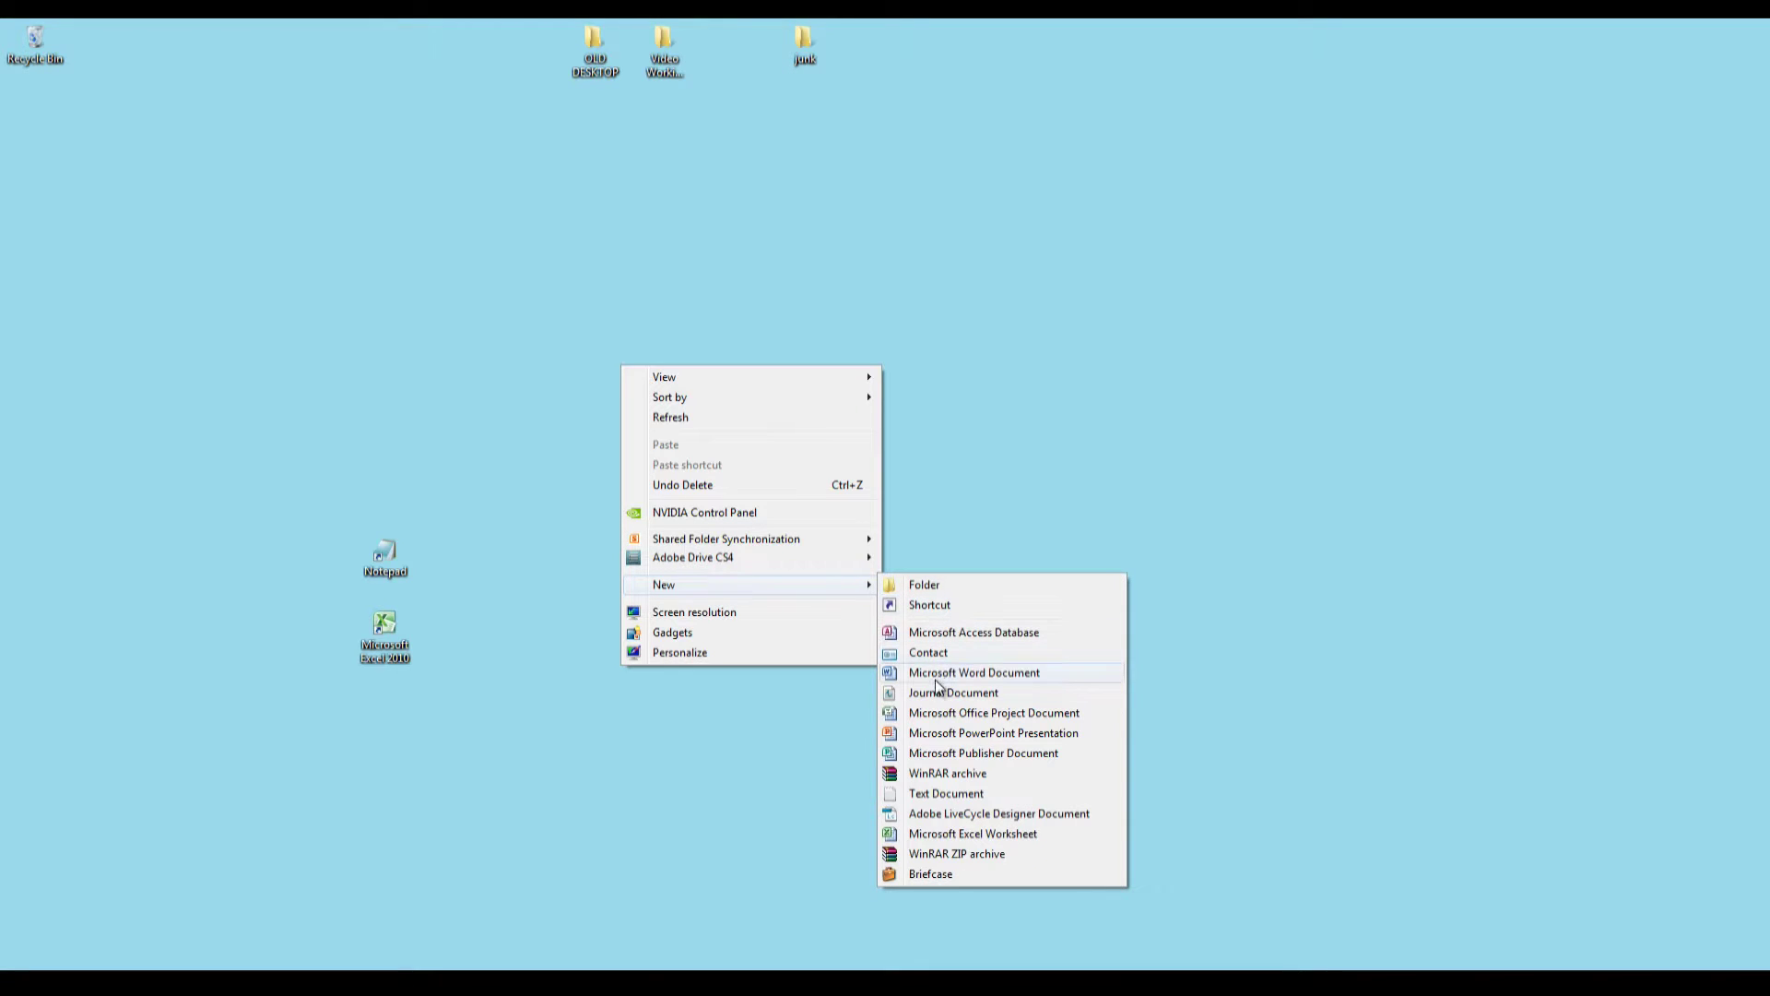
left_click(946, 794)
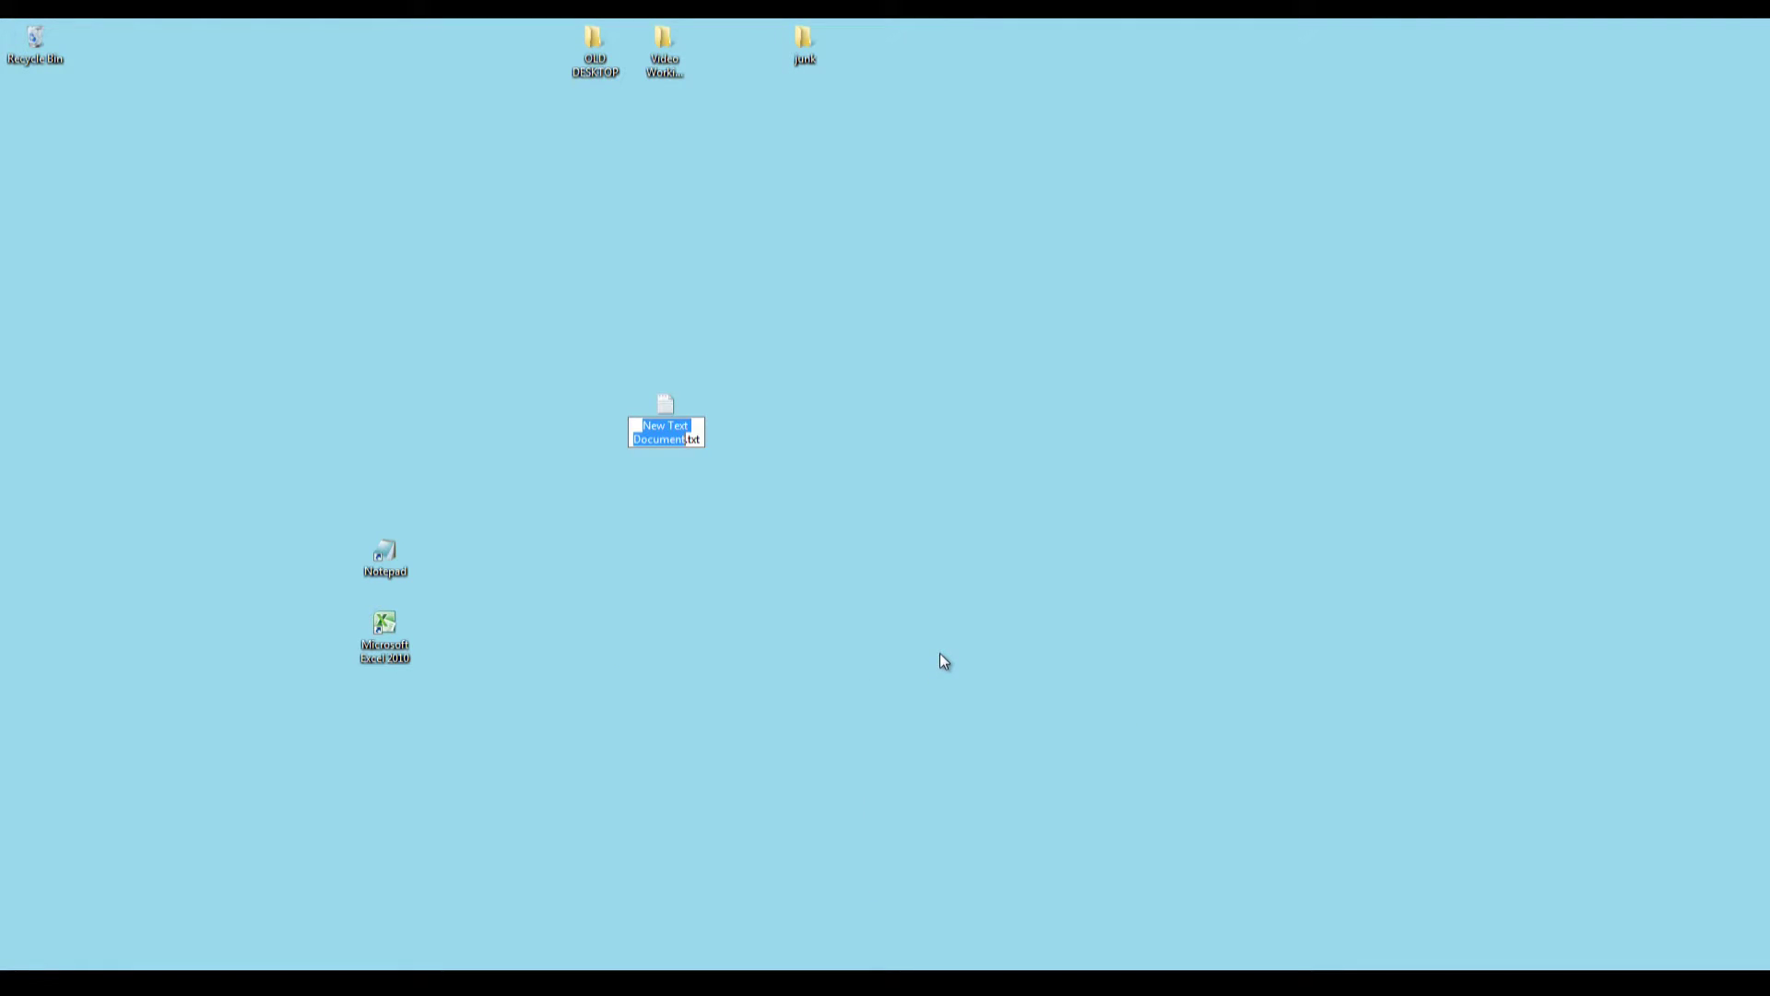
type("emailaddress")
key("Return")
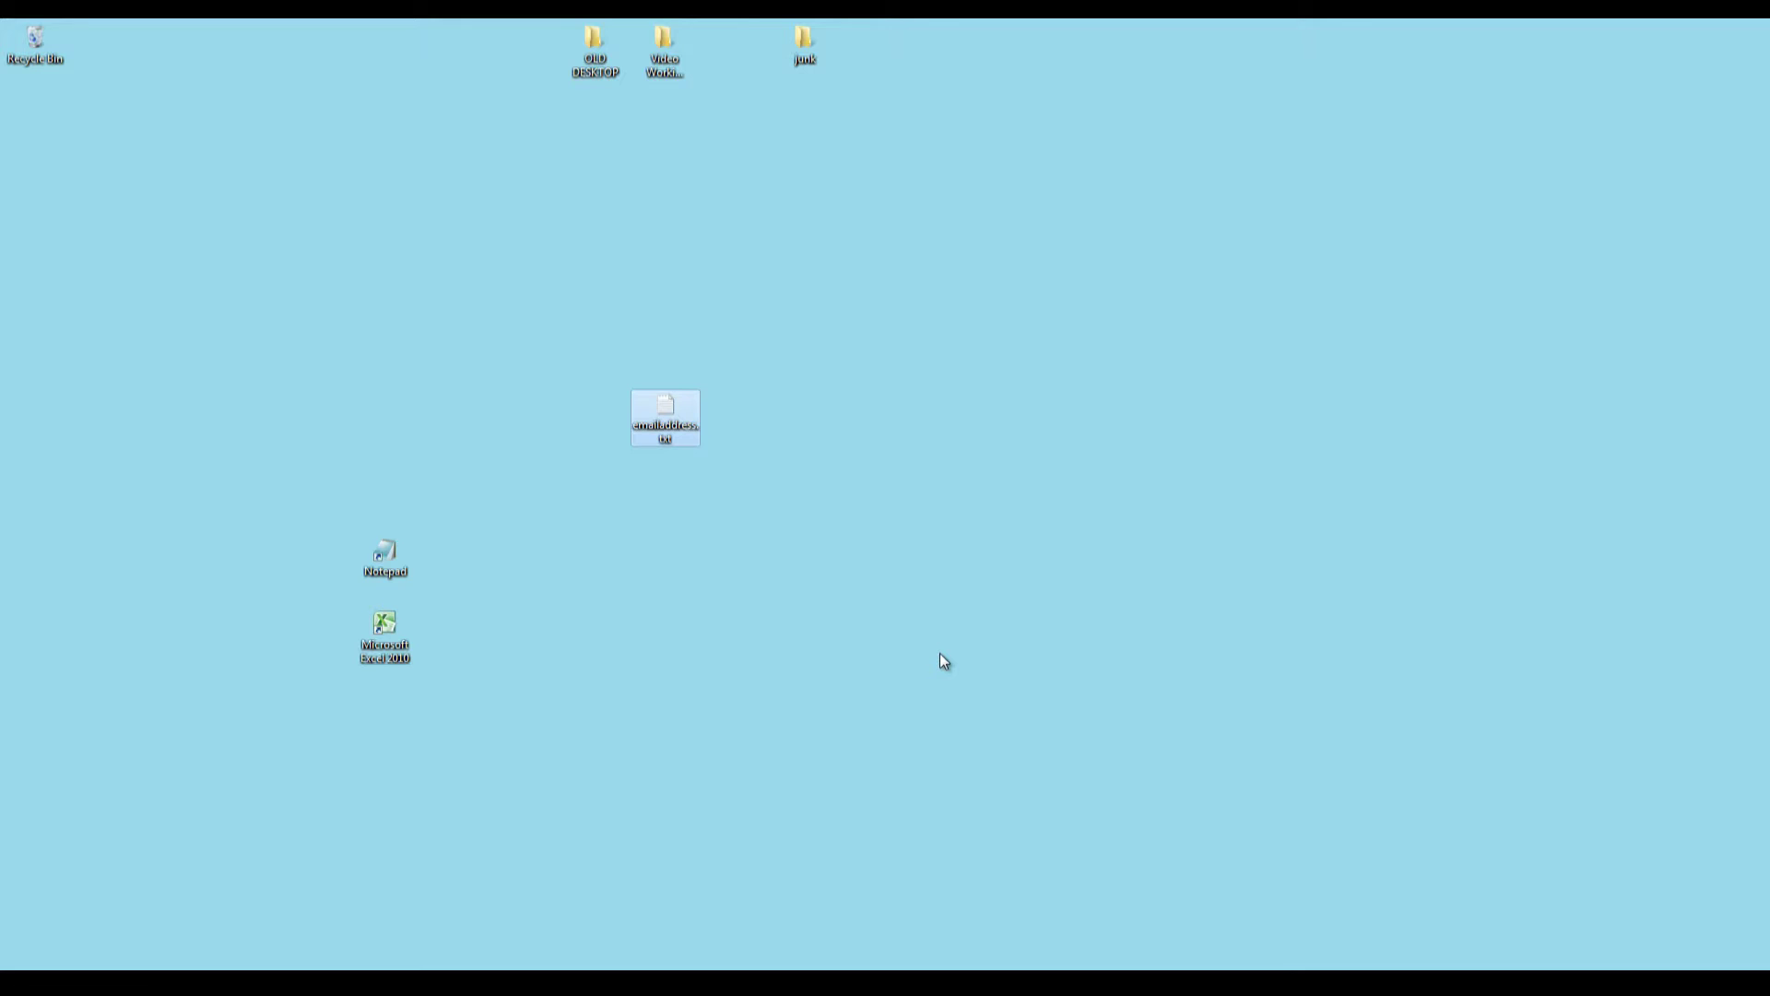
key("Return")
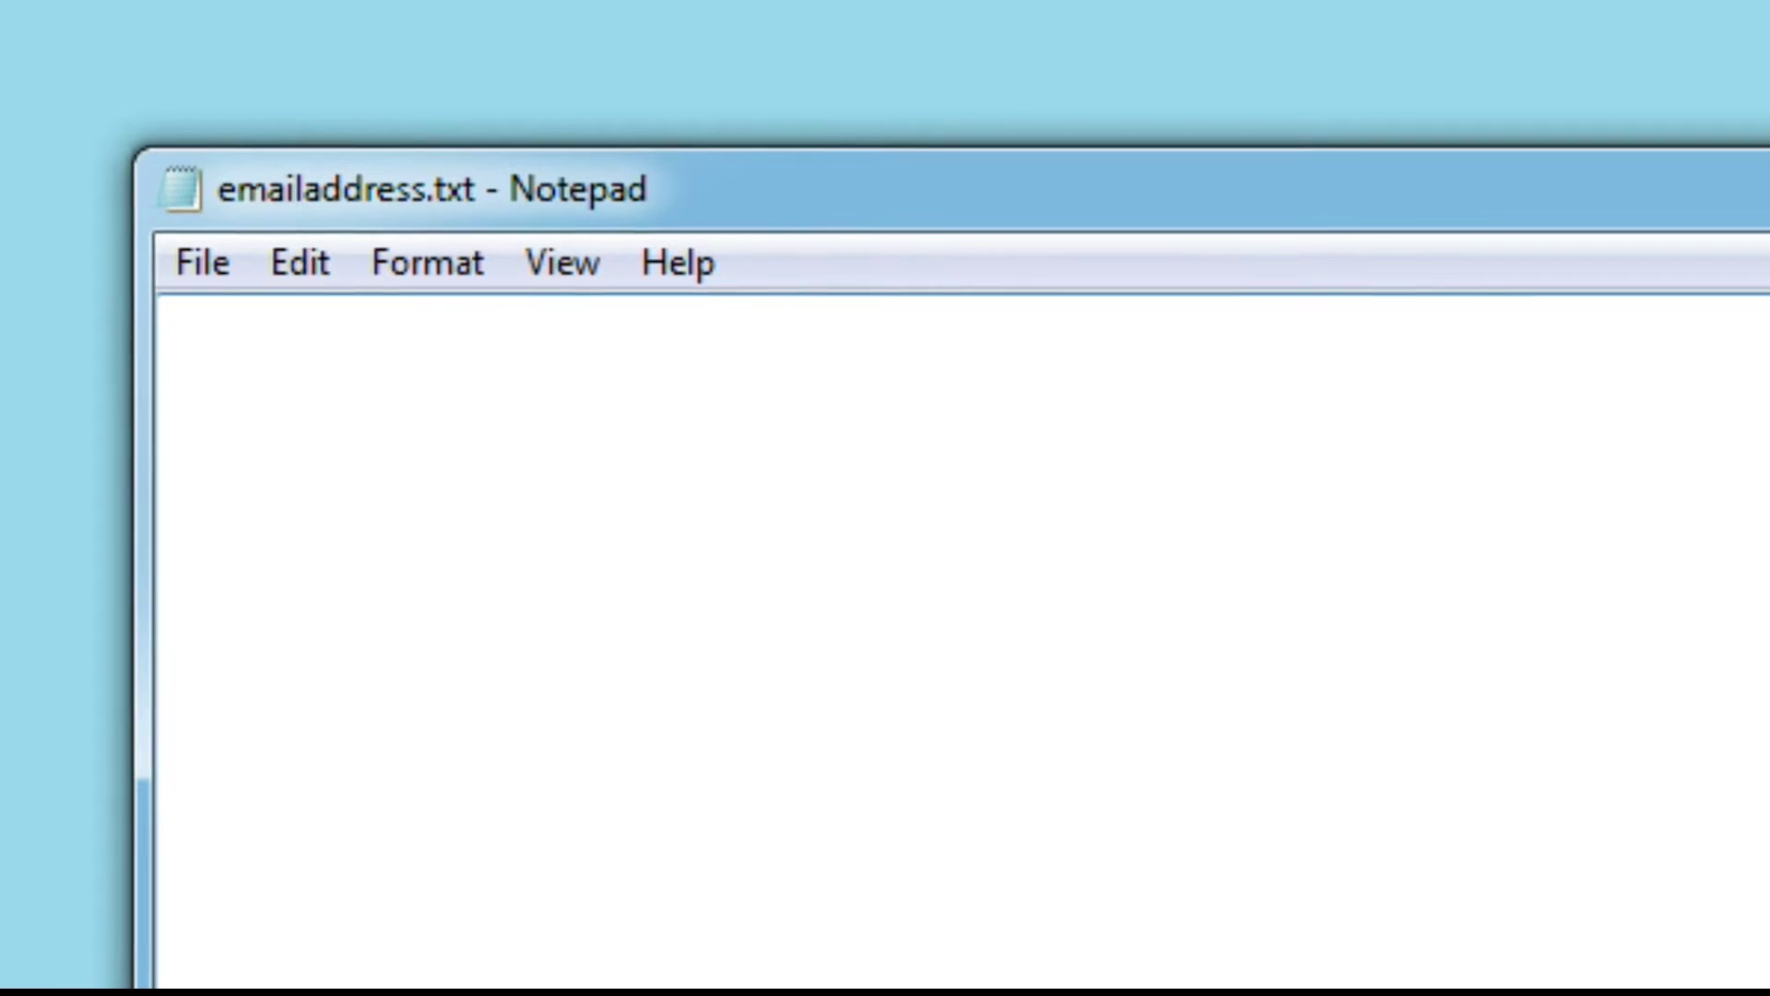
Enter the long sample e-mail address, save emailaddress.txt, and close Notepad.
type("th")
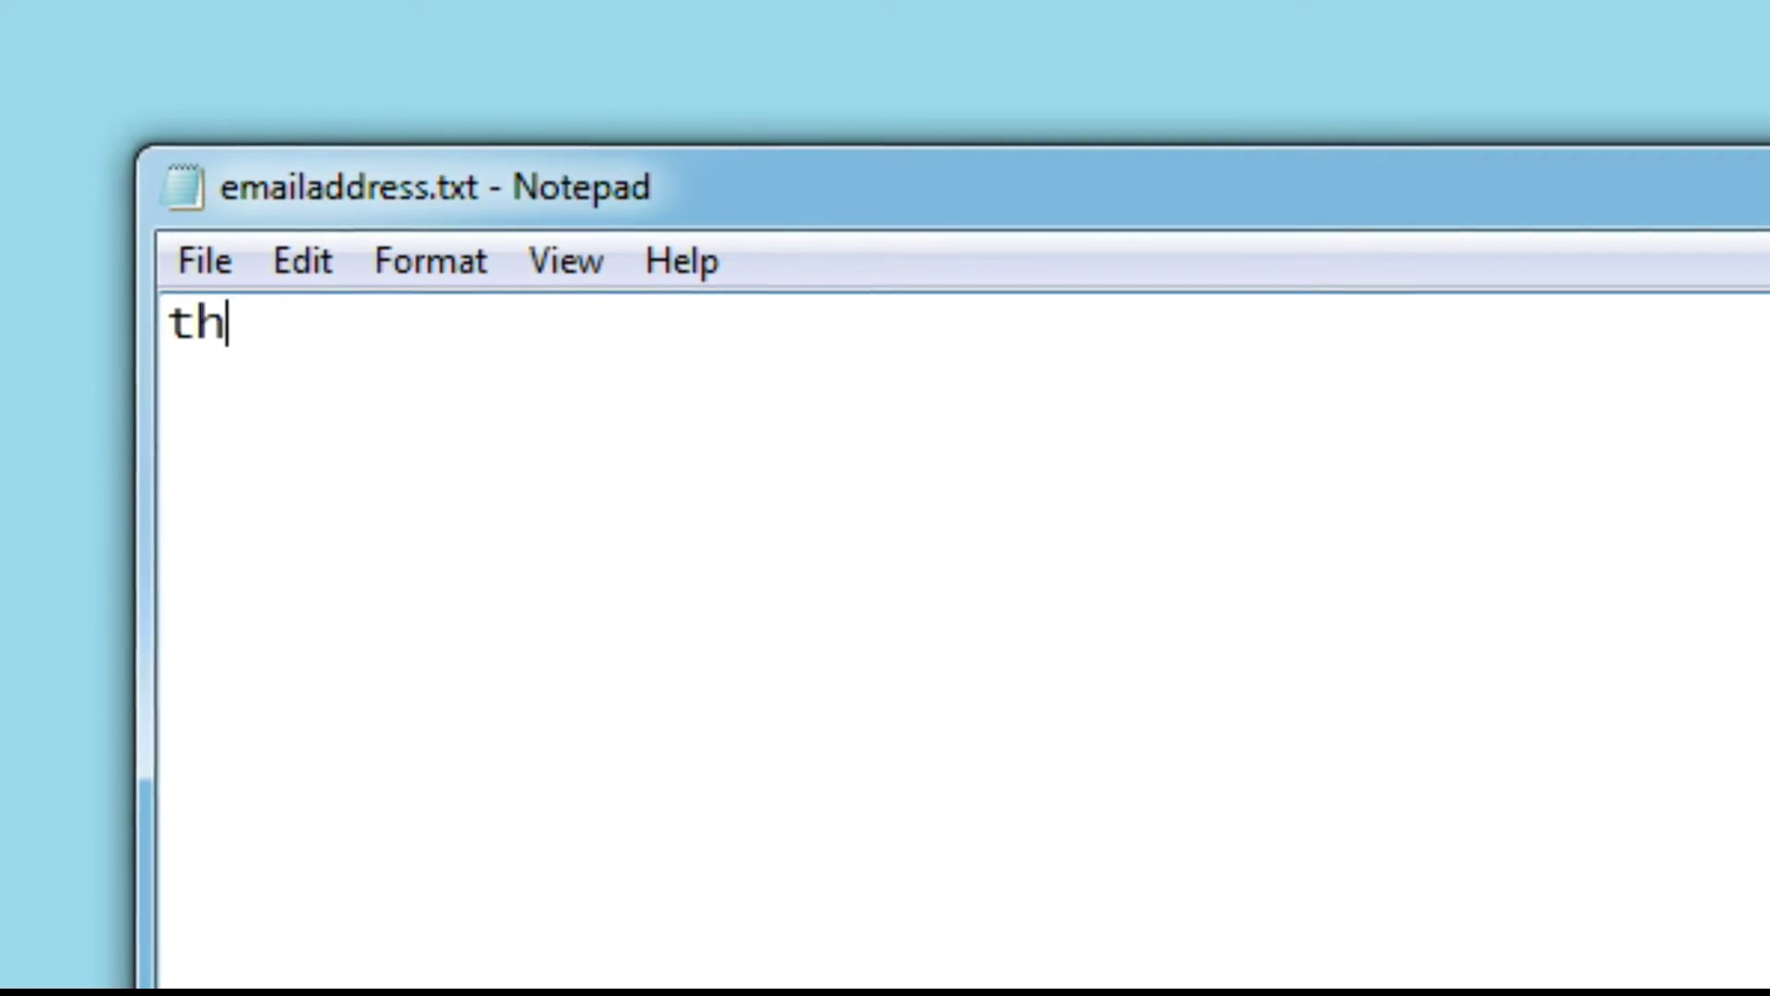
type("isisav")
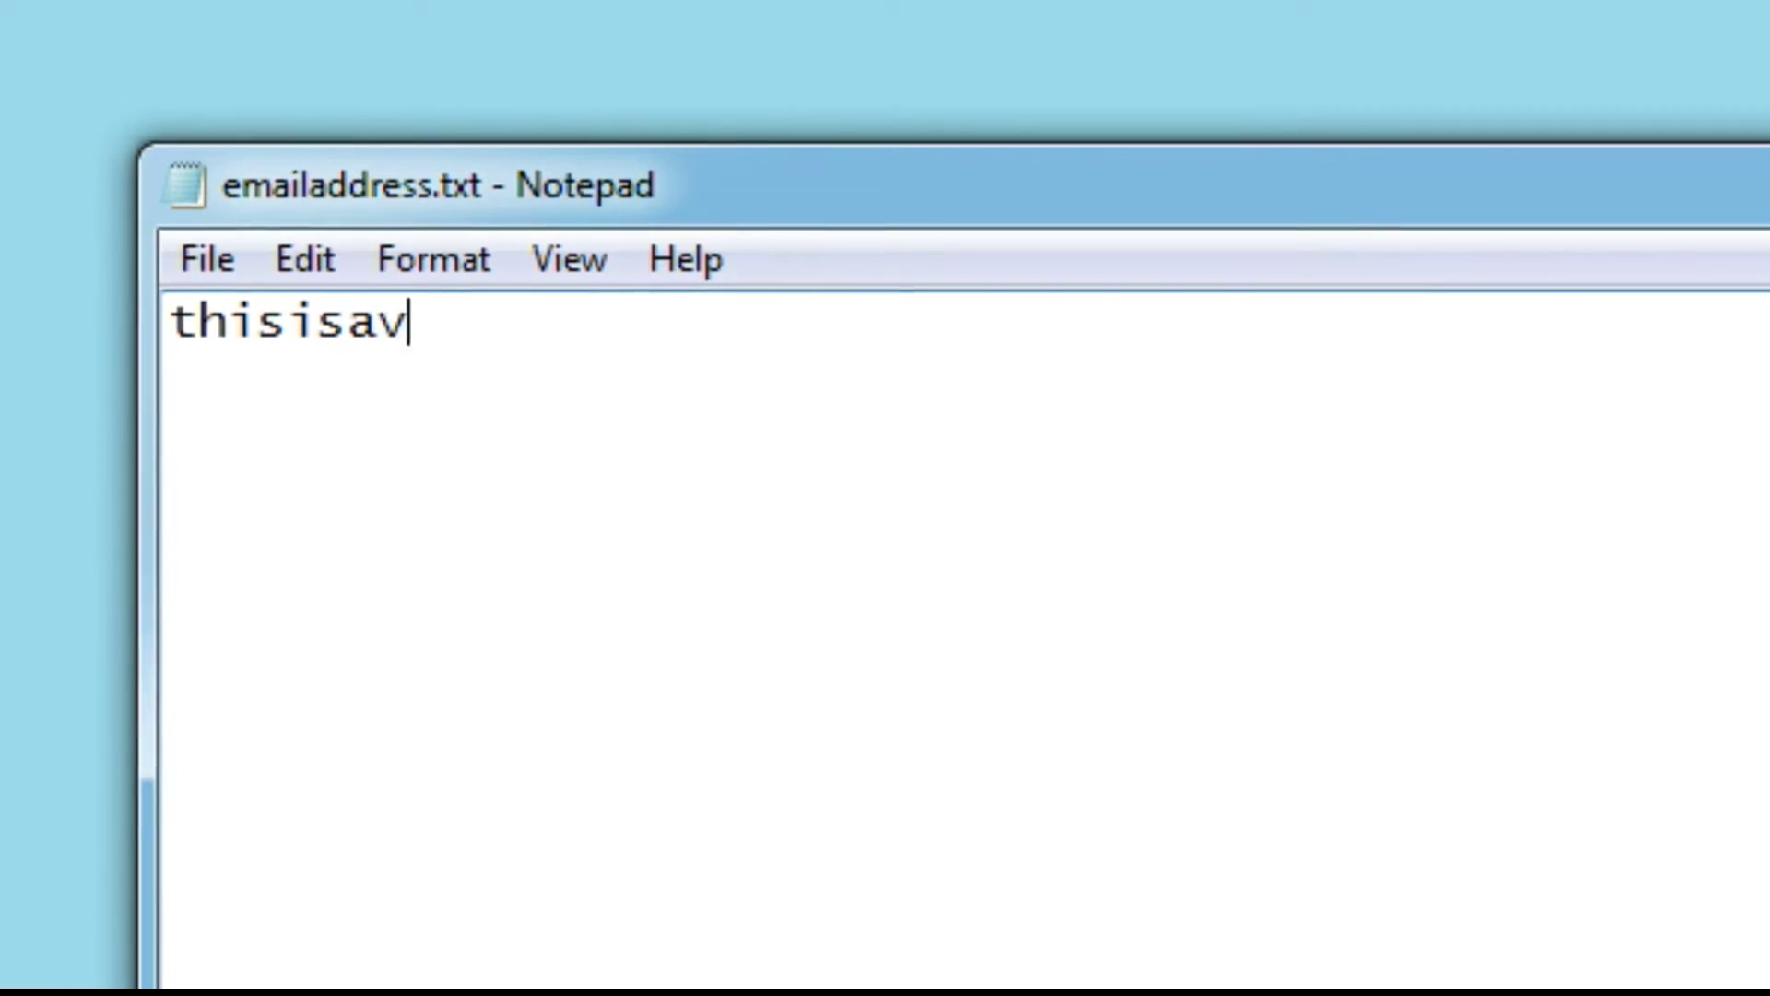
type("erylong")
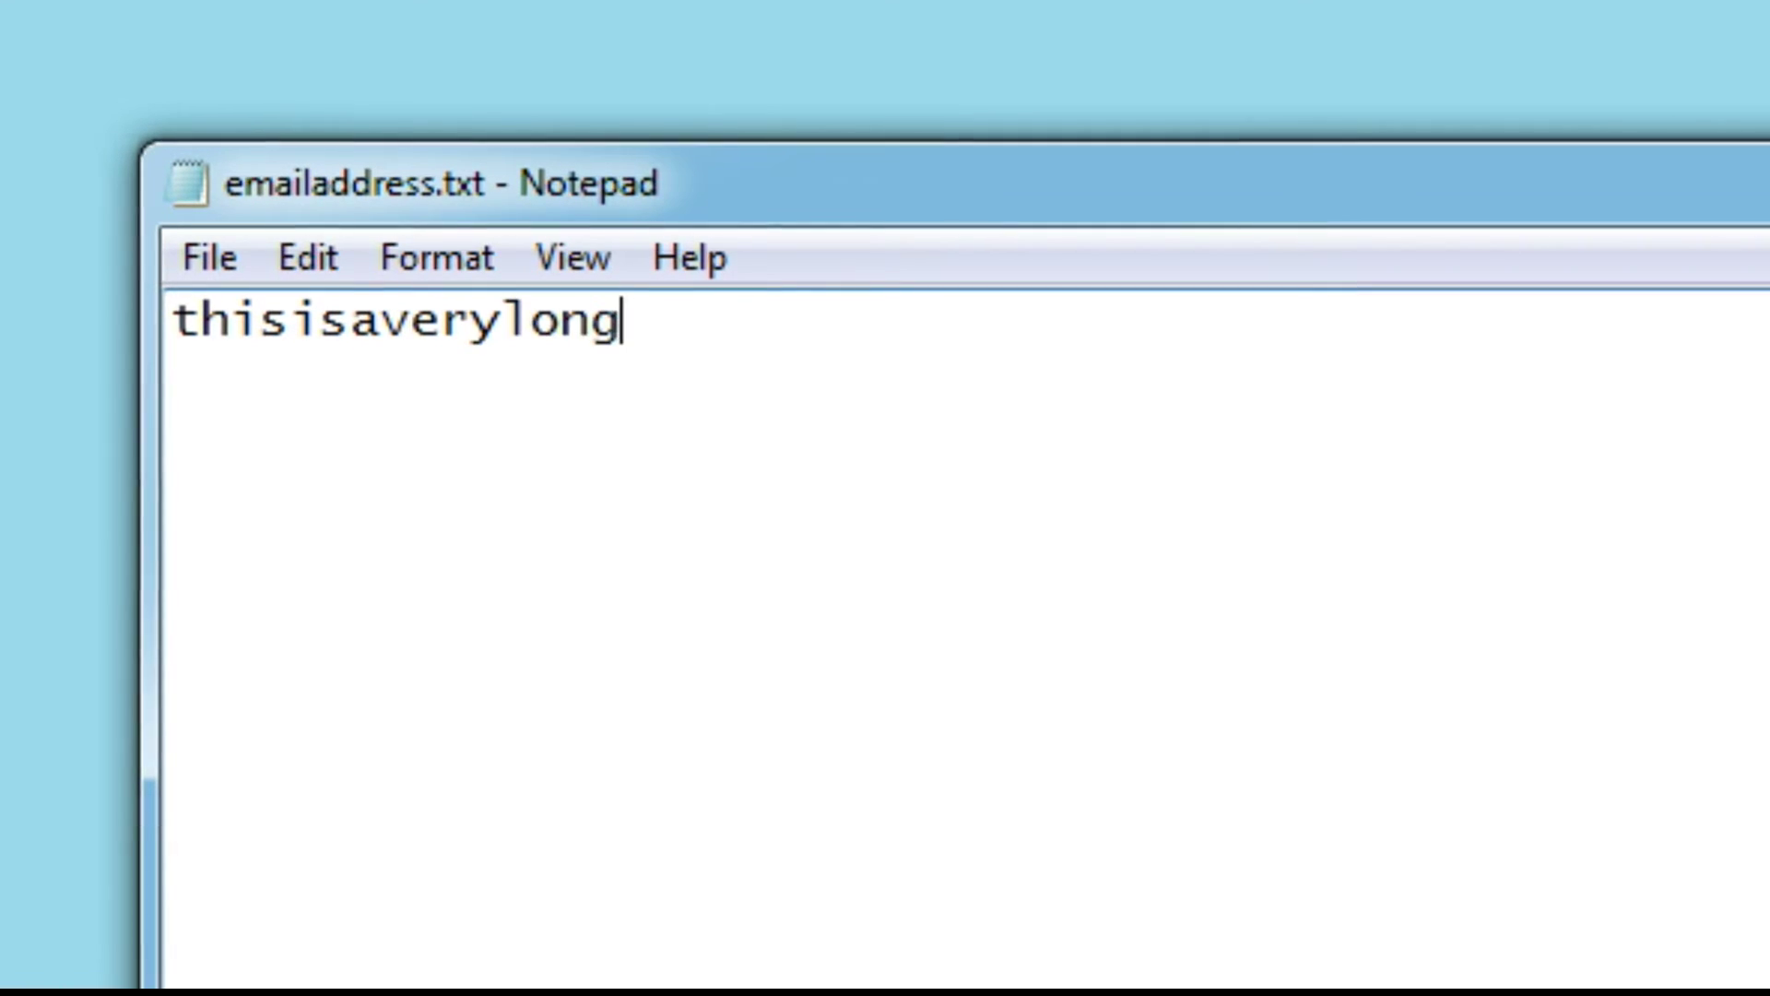
type("emailaddress")
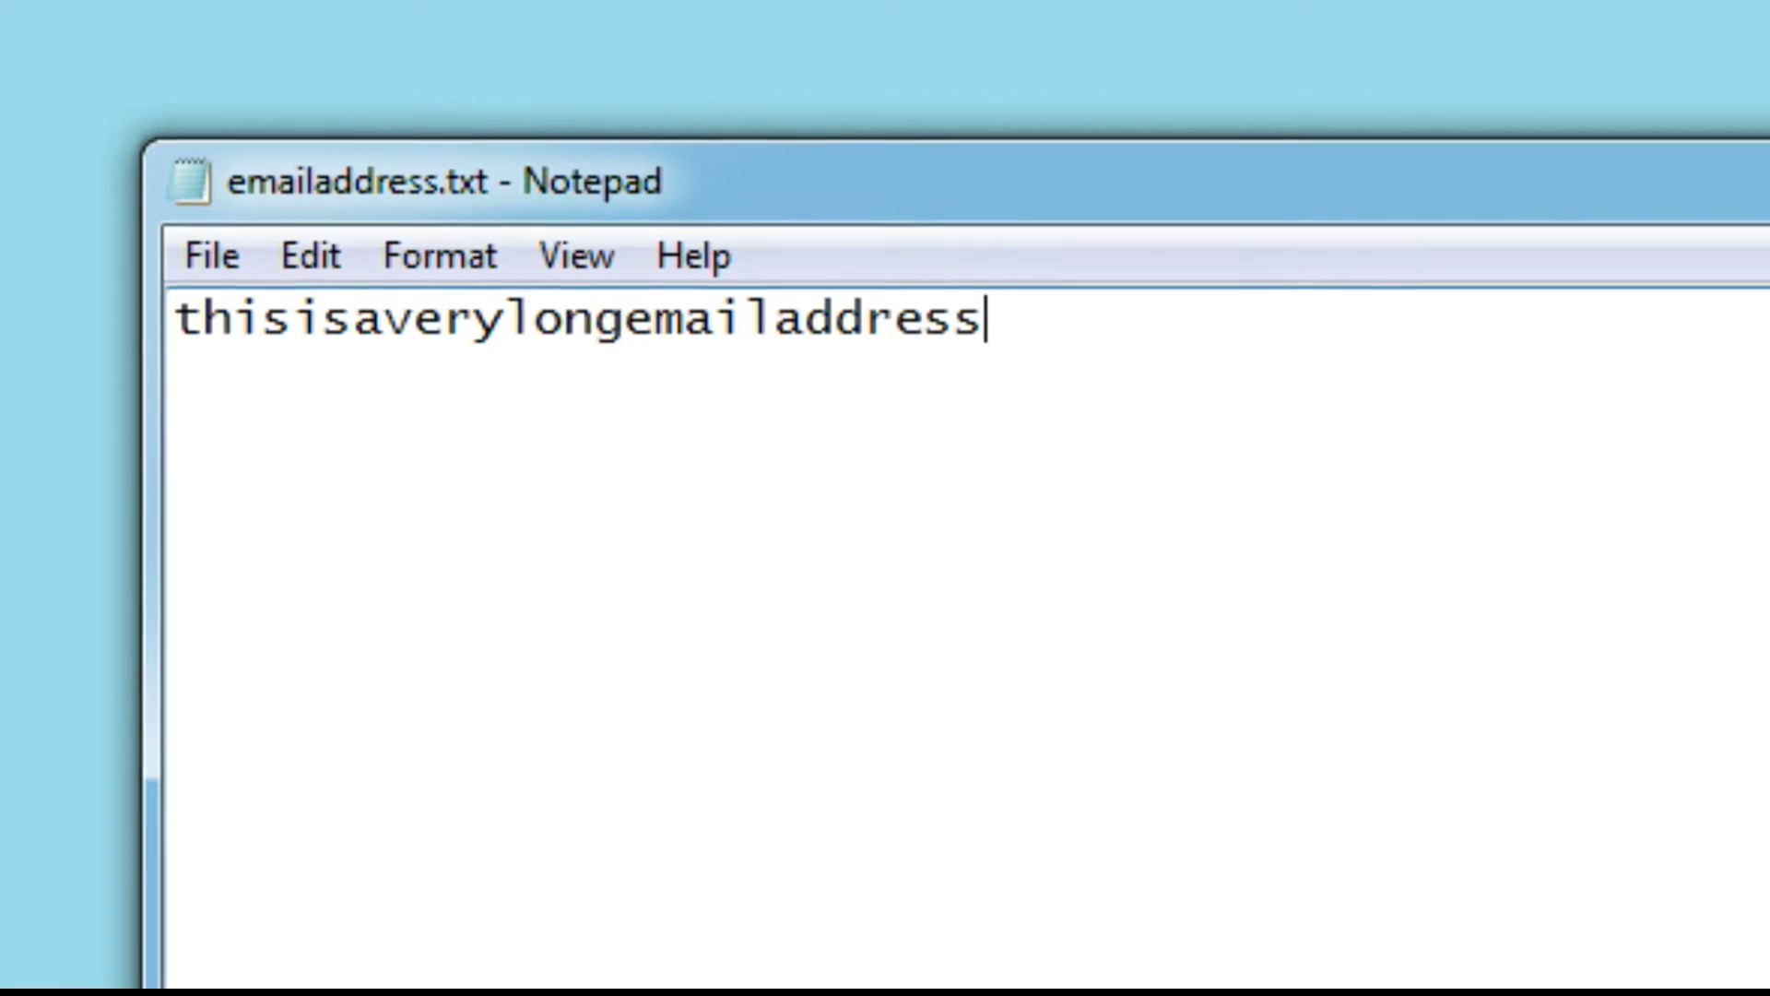
type("@ema")
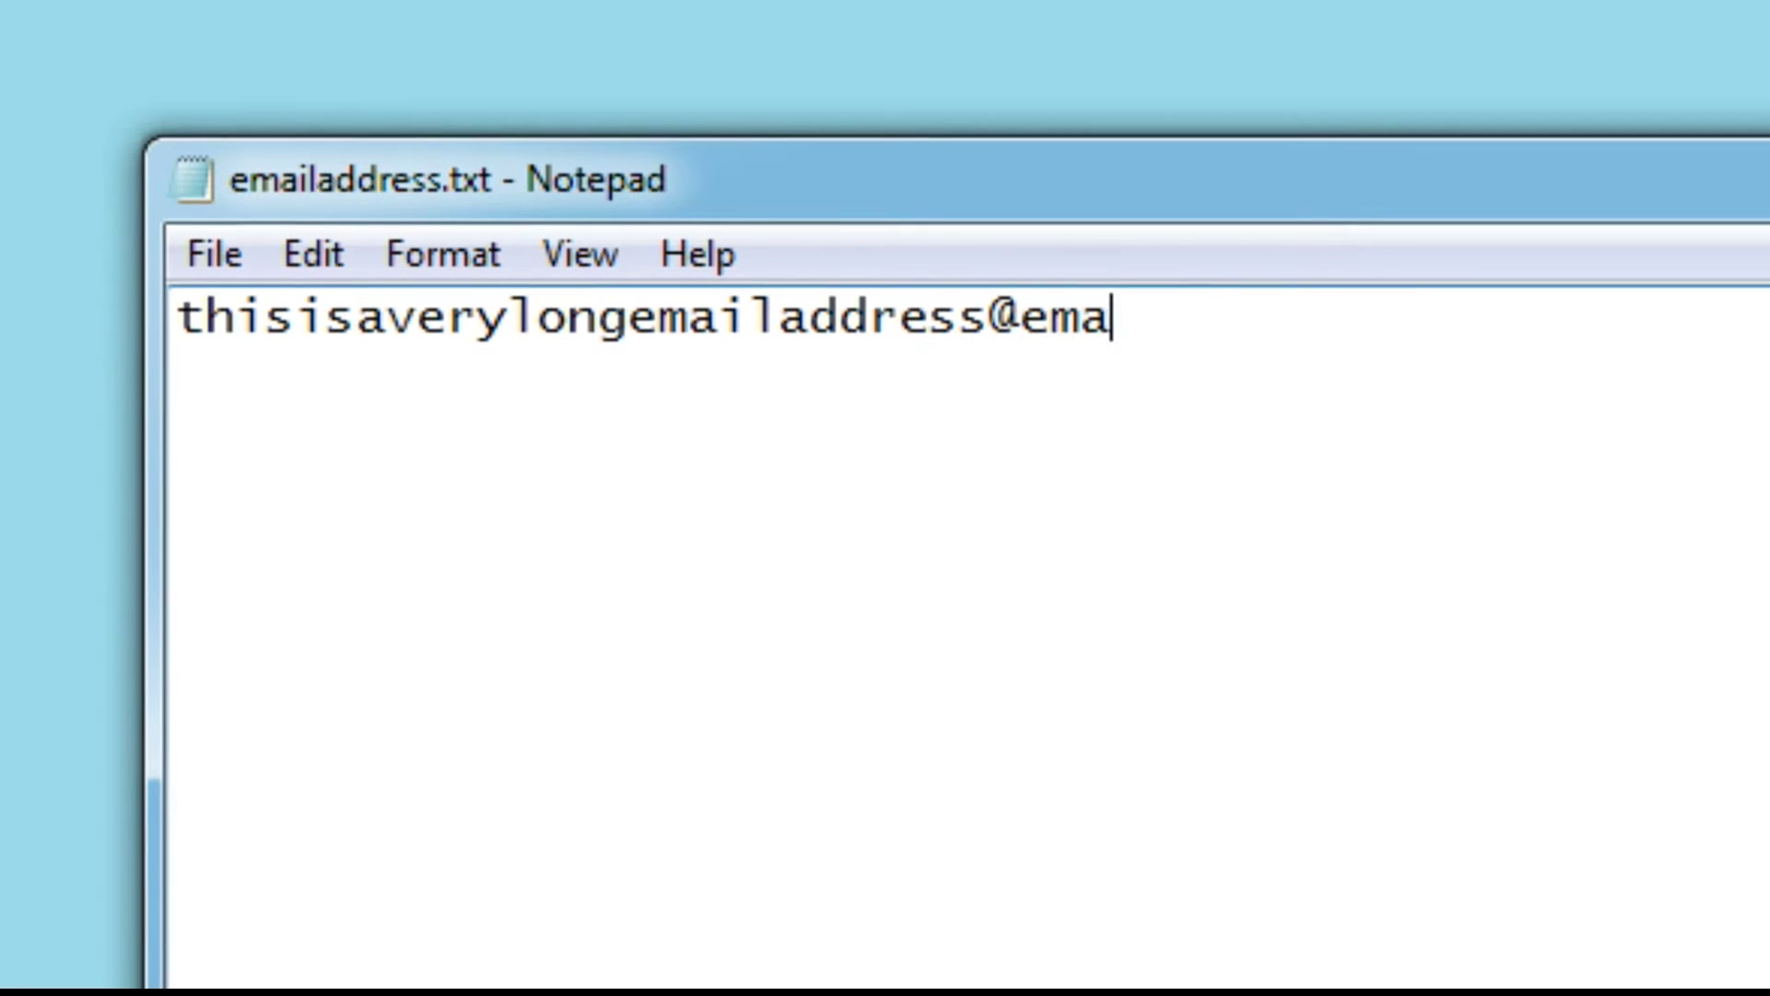
type("il.com")
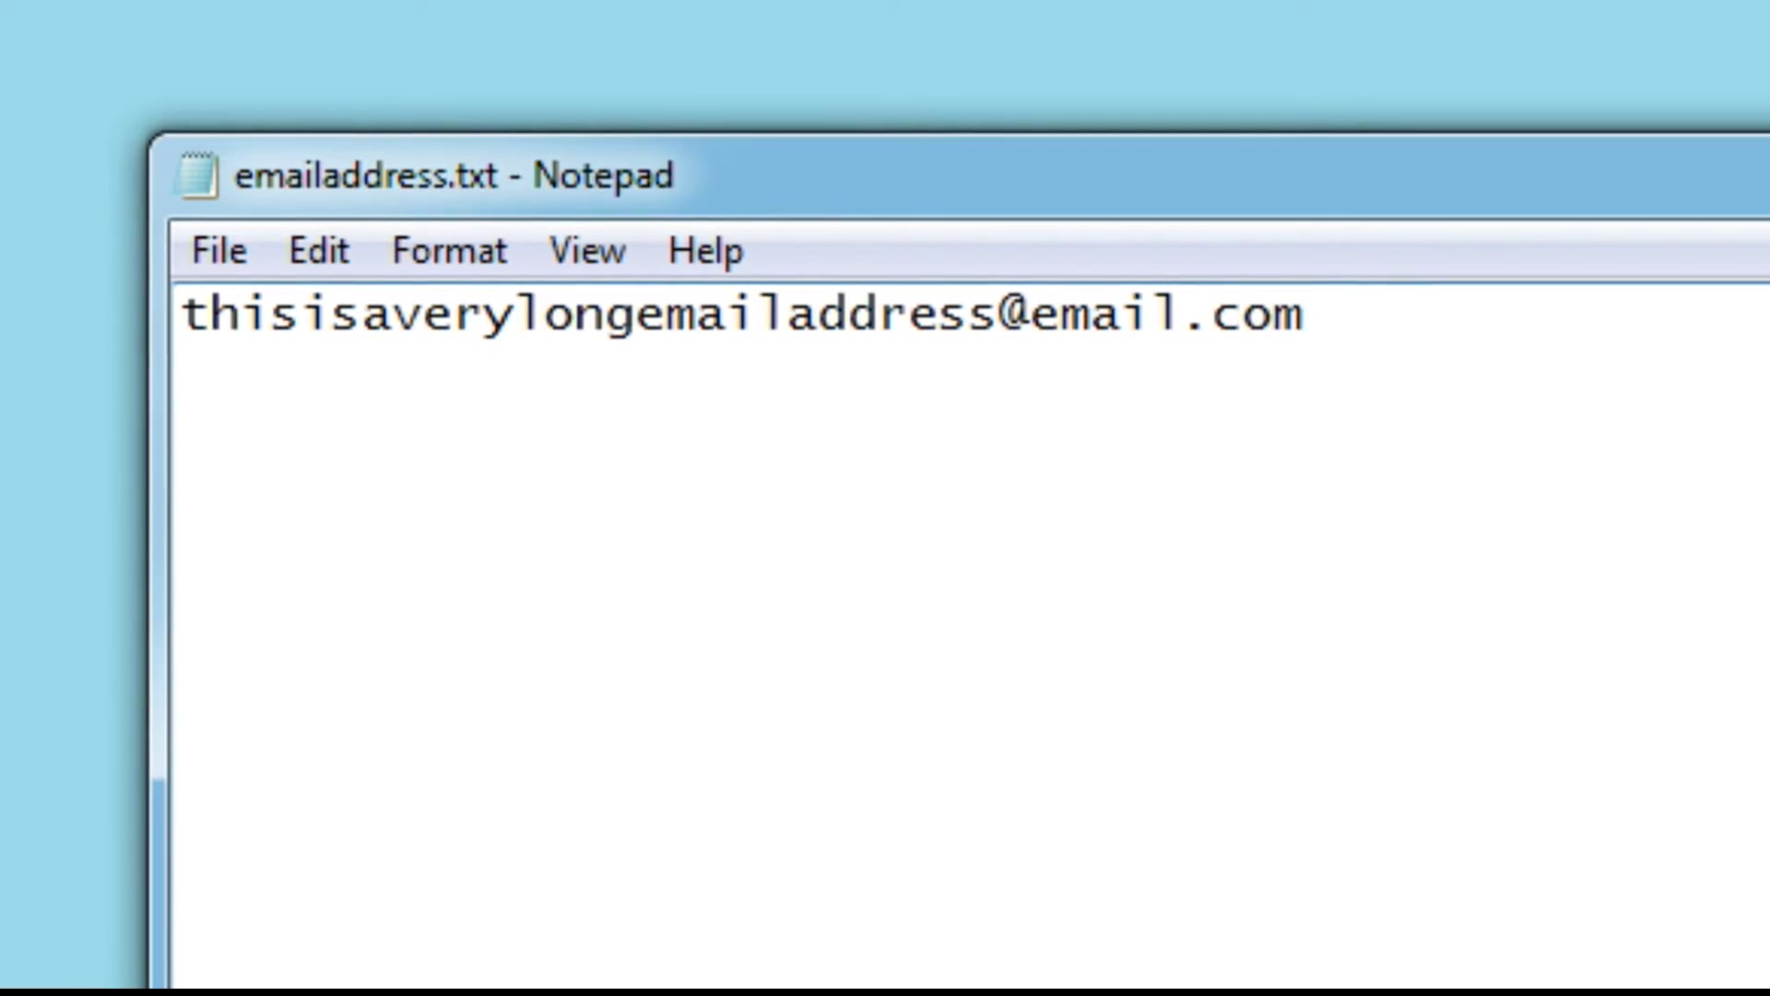
left_click(240, 242)
left_click(312, 446)
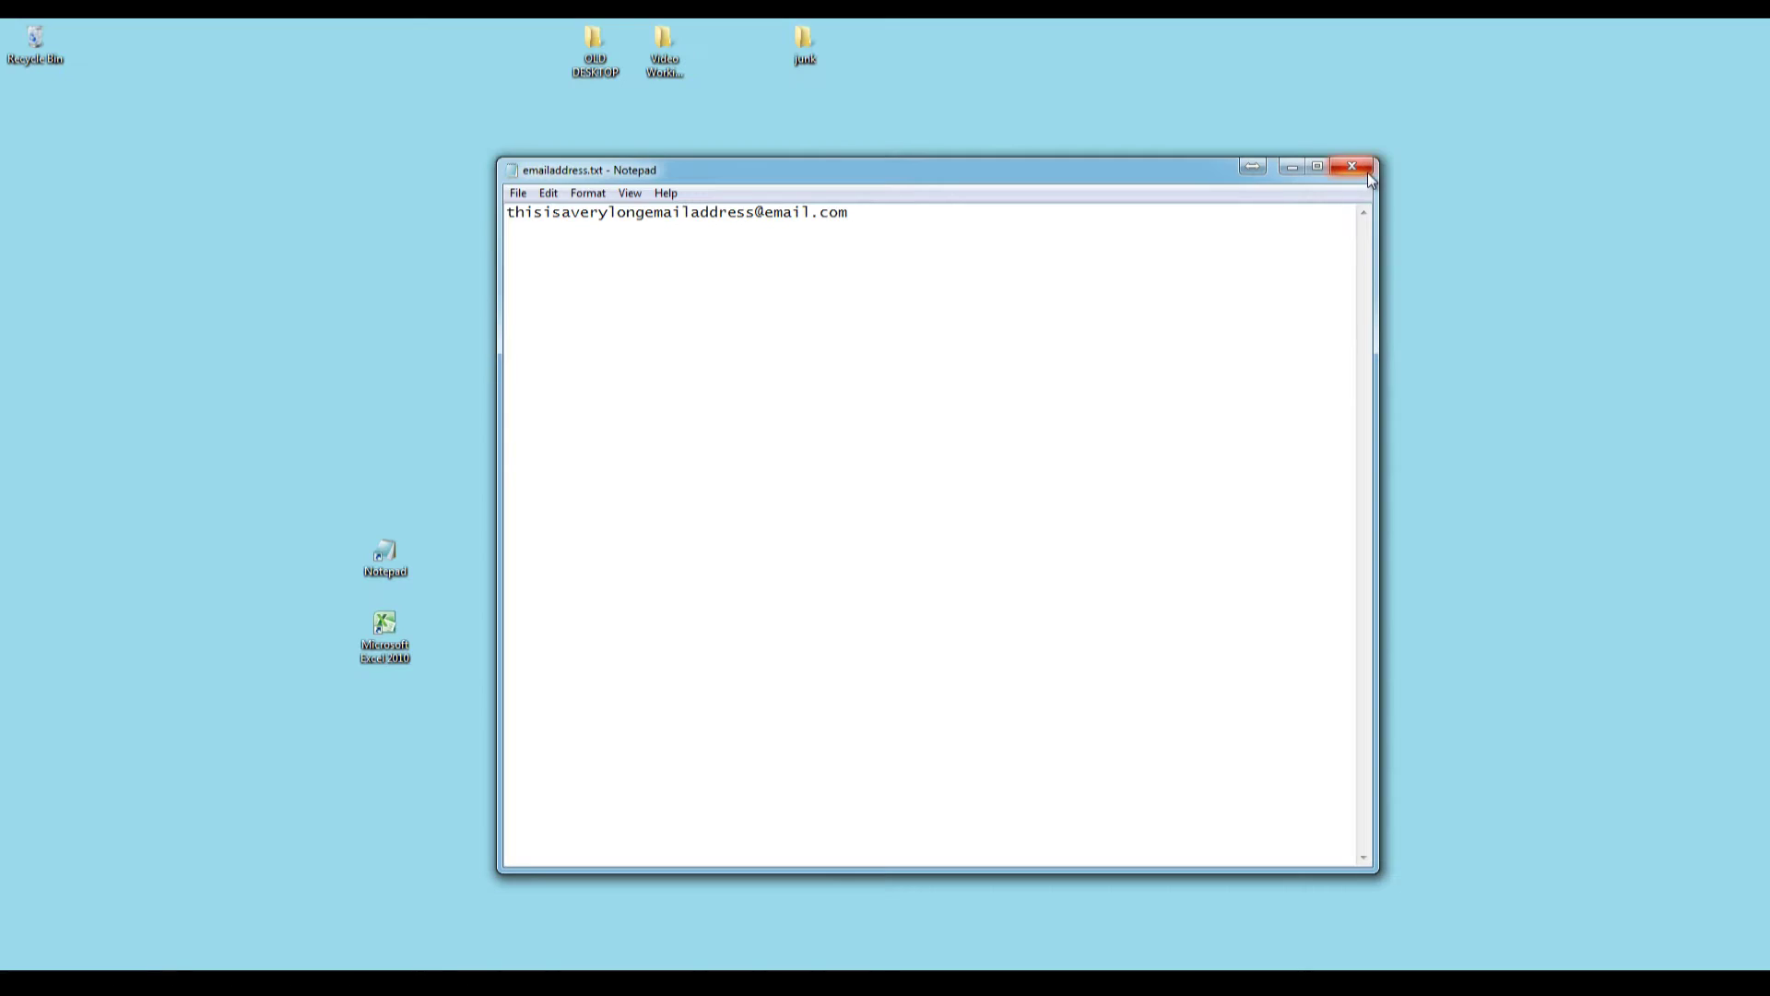
left_click(1367, 173)
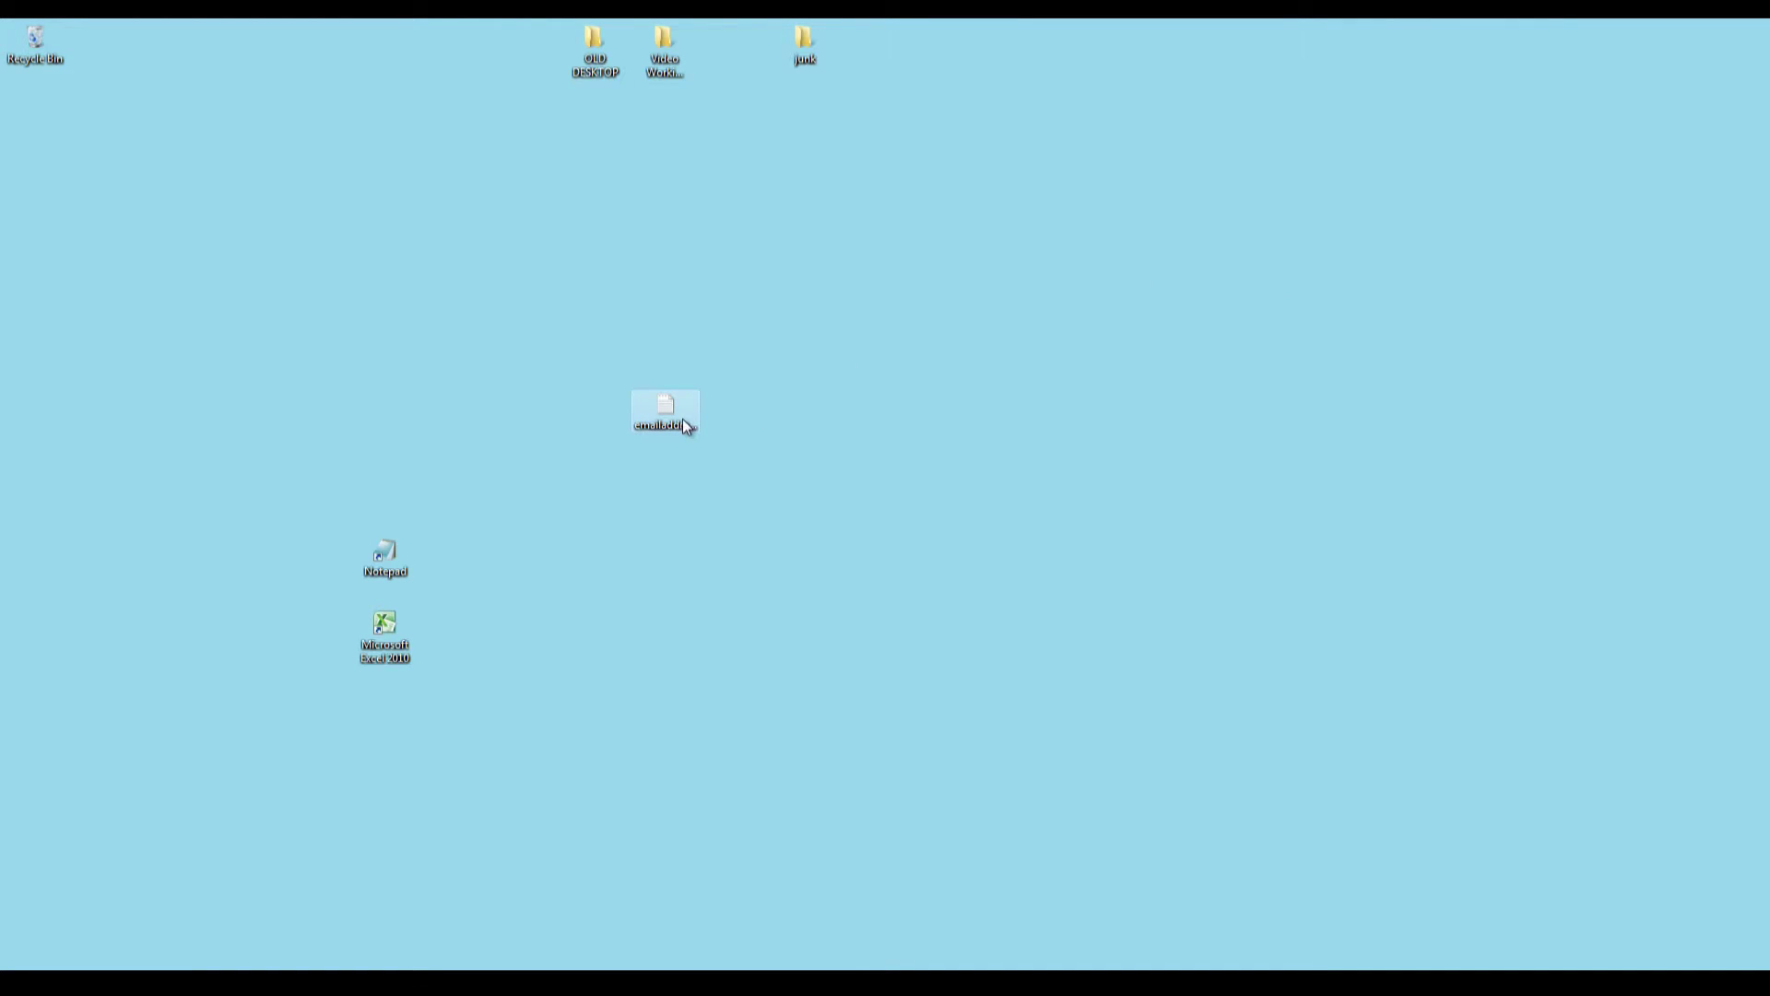
Add a second desktop text document named Pasteemail and open it in Notepad.
left_click_drag(602, 320, 603, 321)
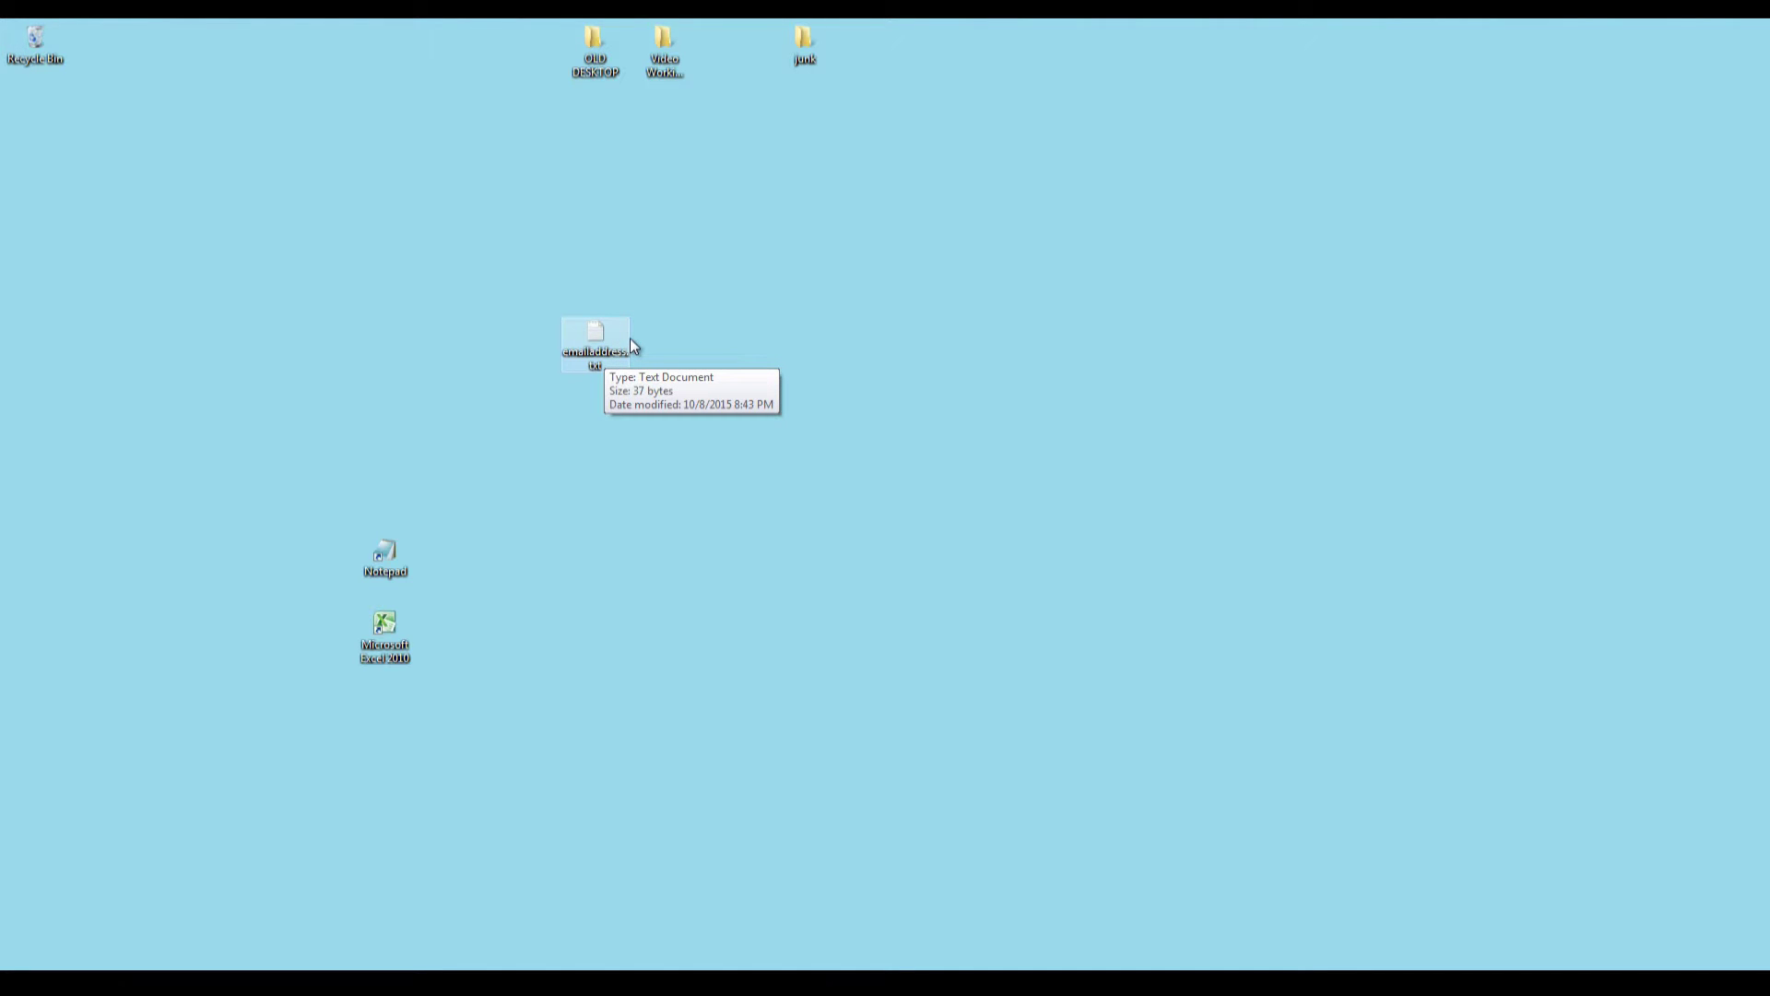
left_click(593, 453)
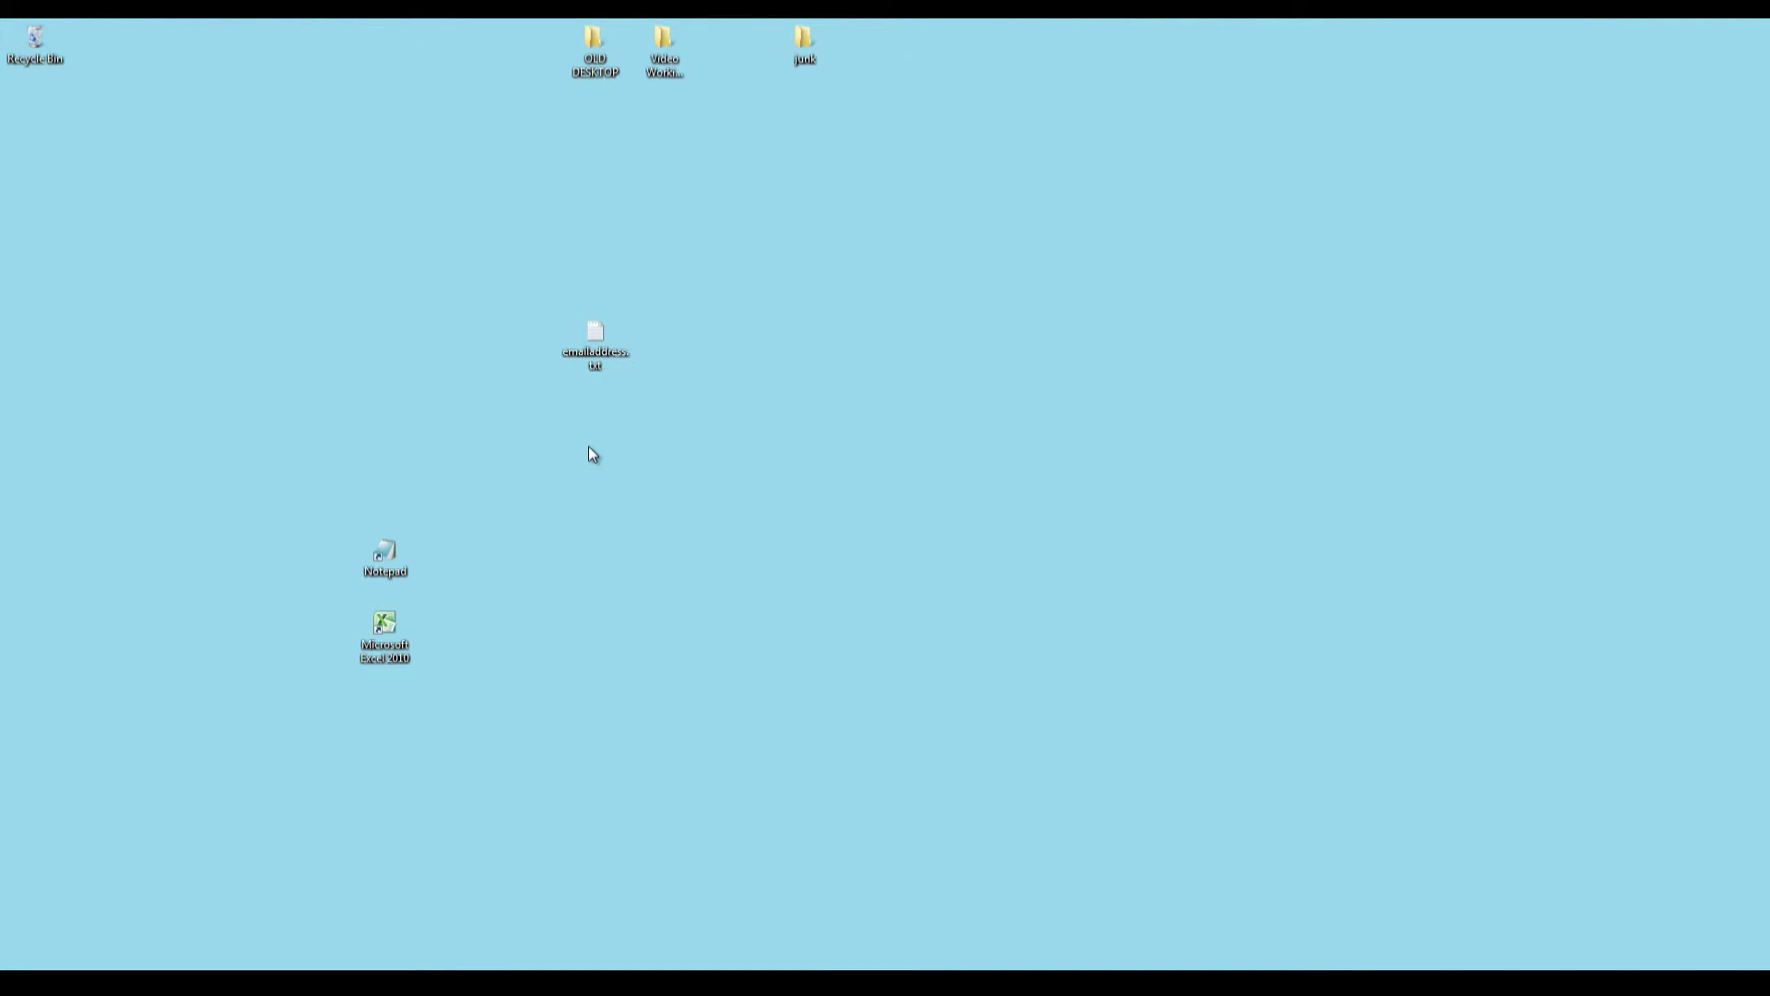
right_click(588, 451)
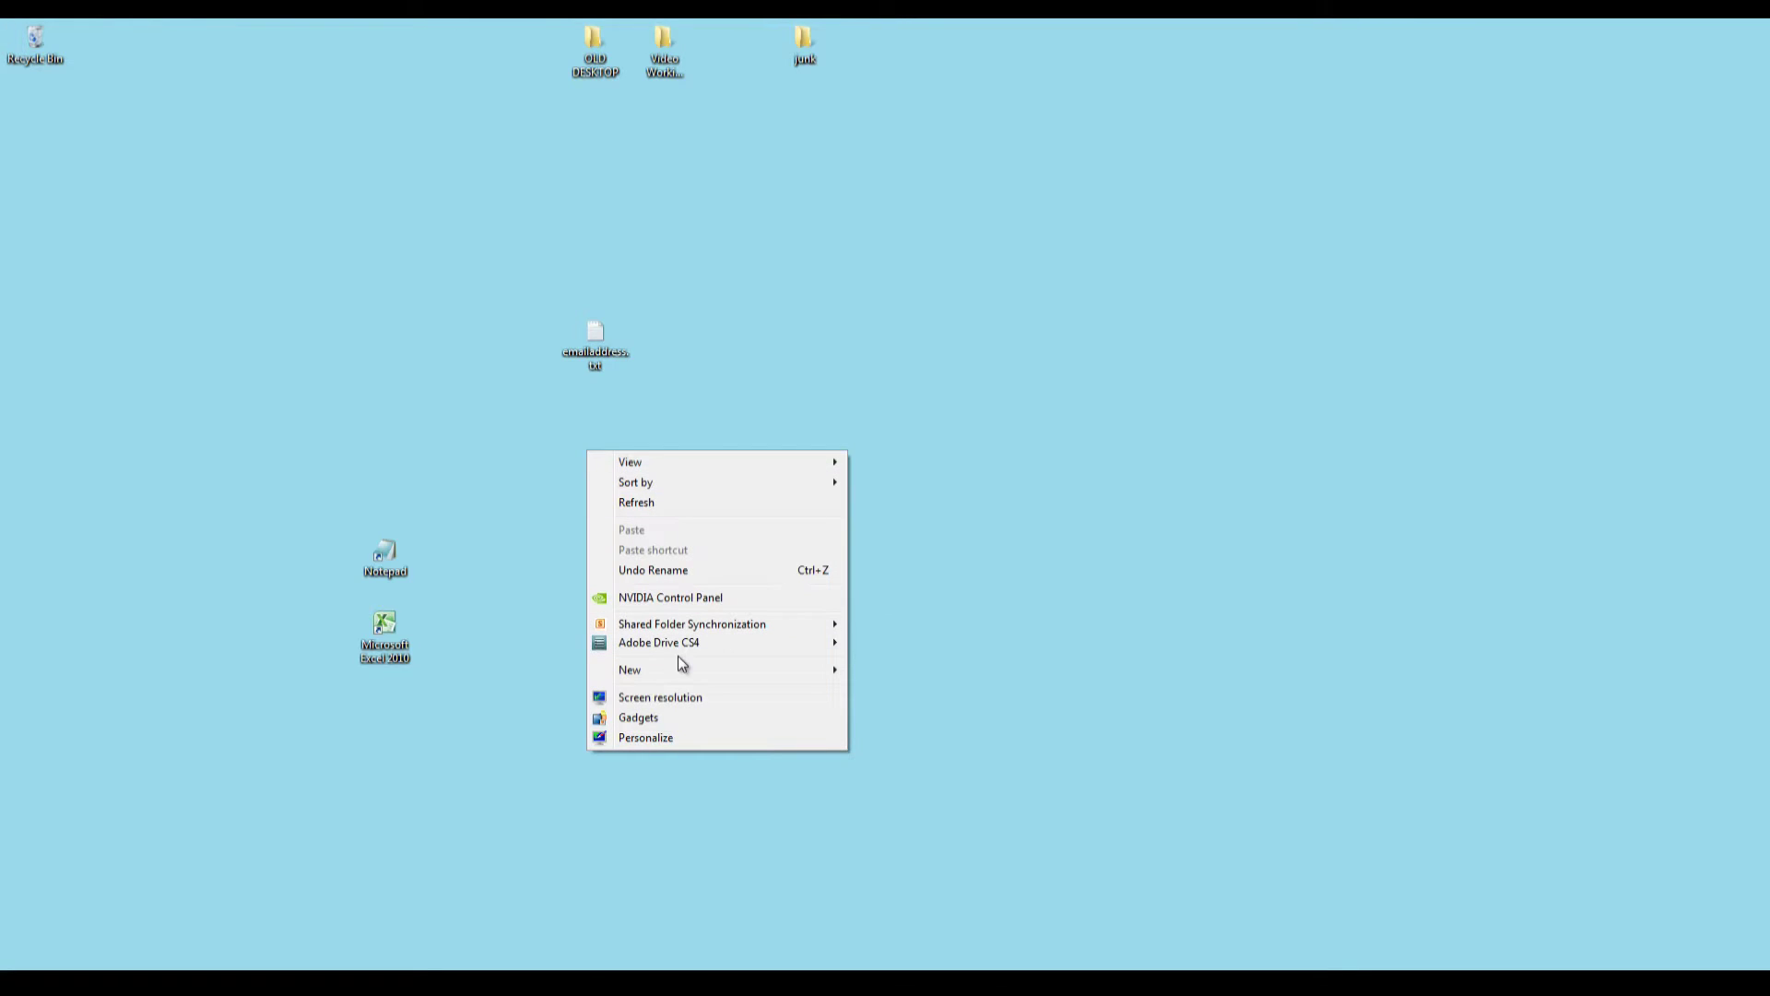
mouse_move(688, 671)
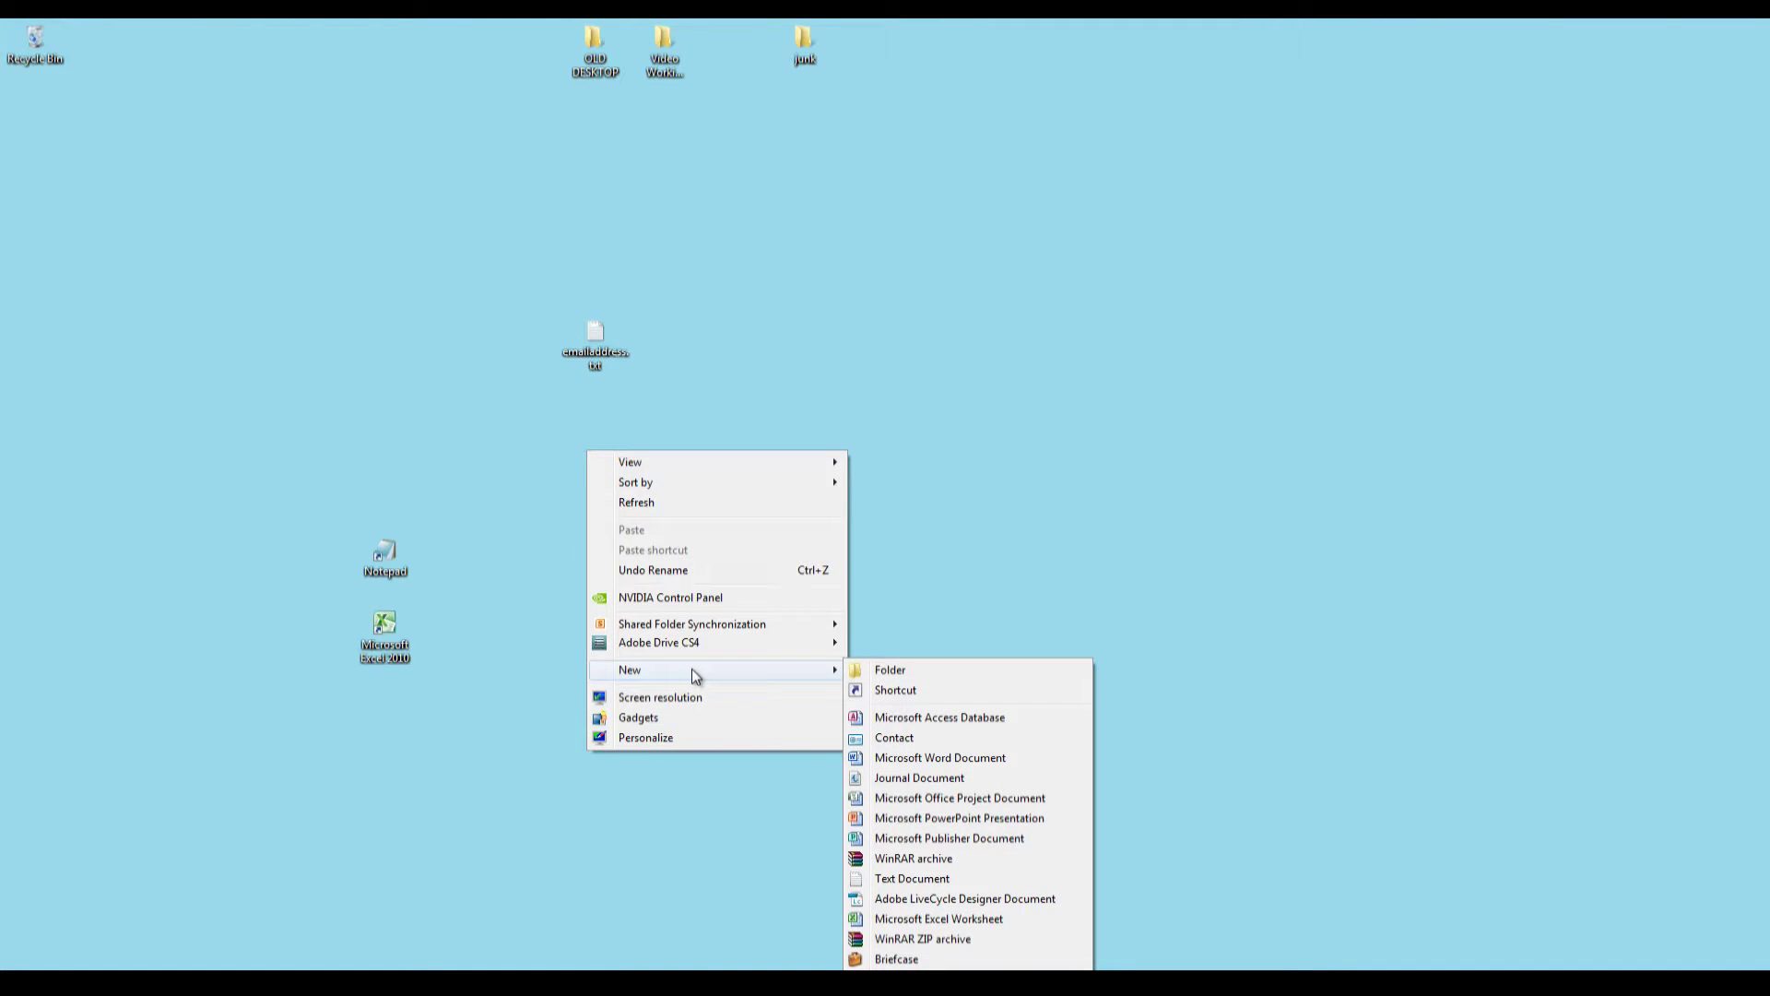
left_click(920, 878)
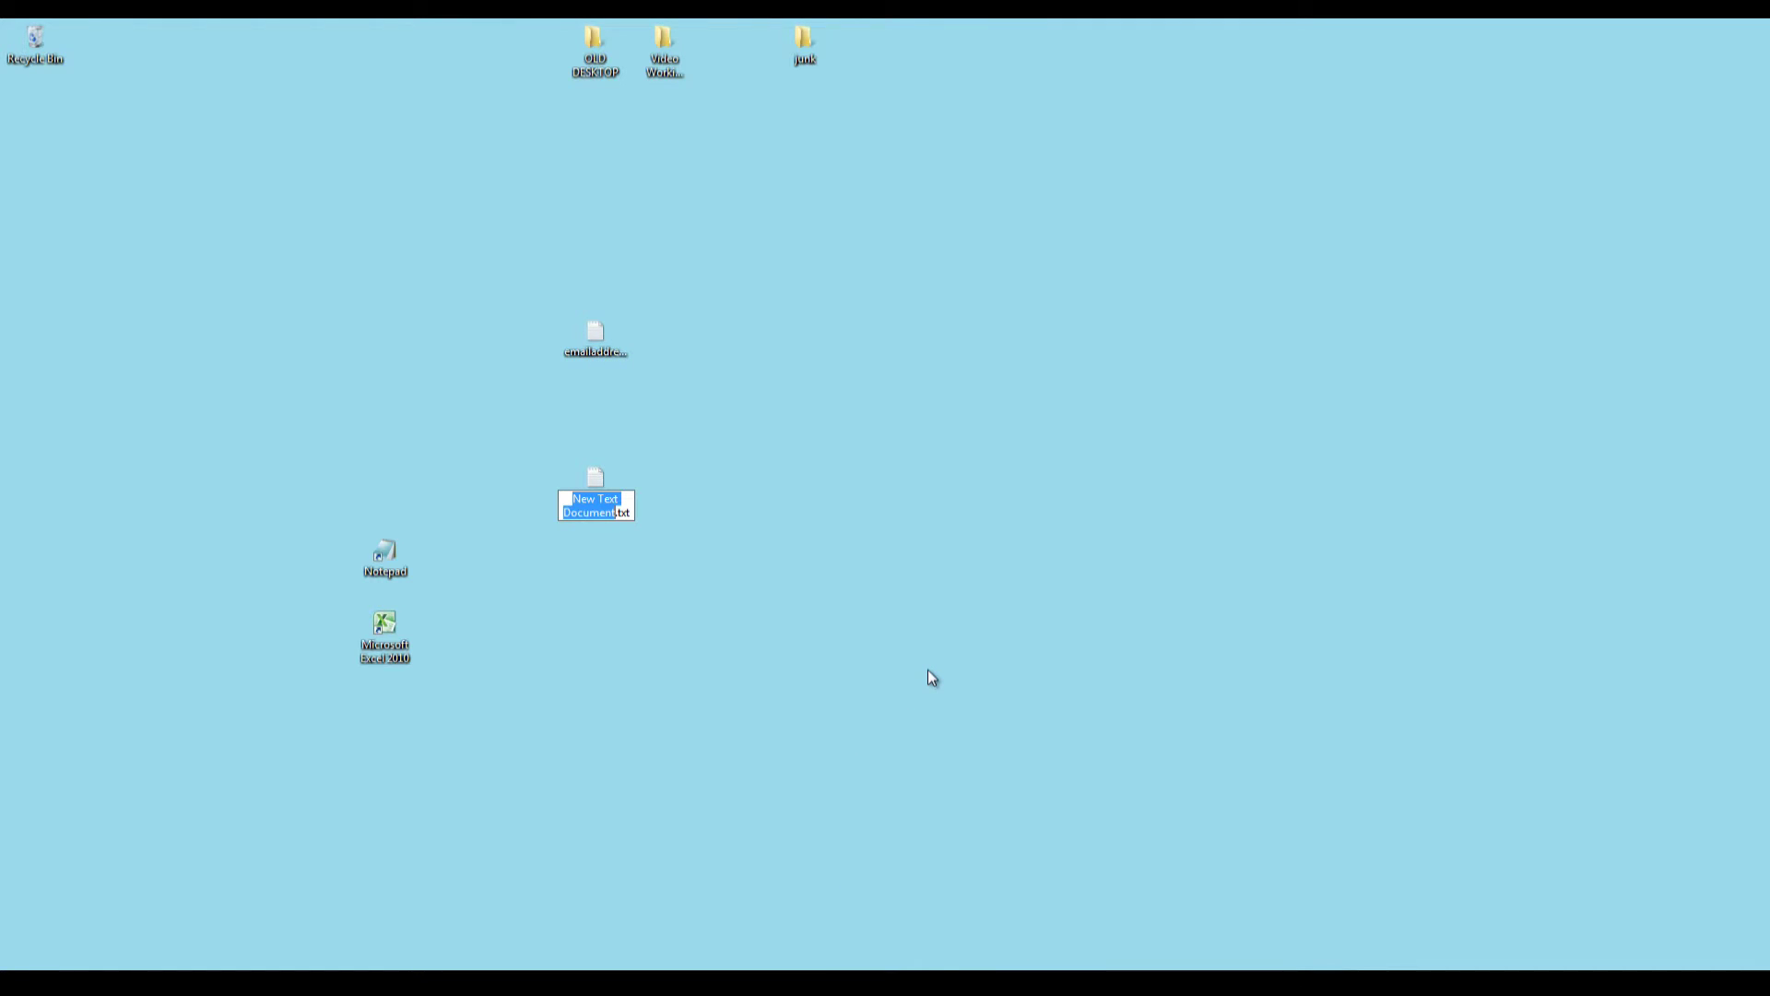
type("P")
type("asteemai")
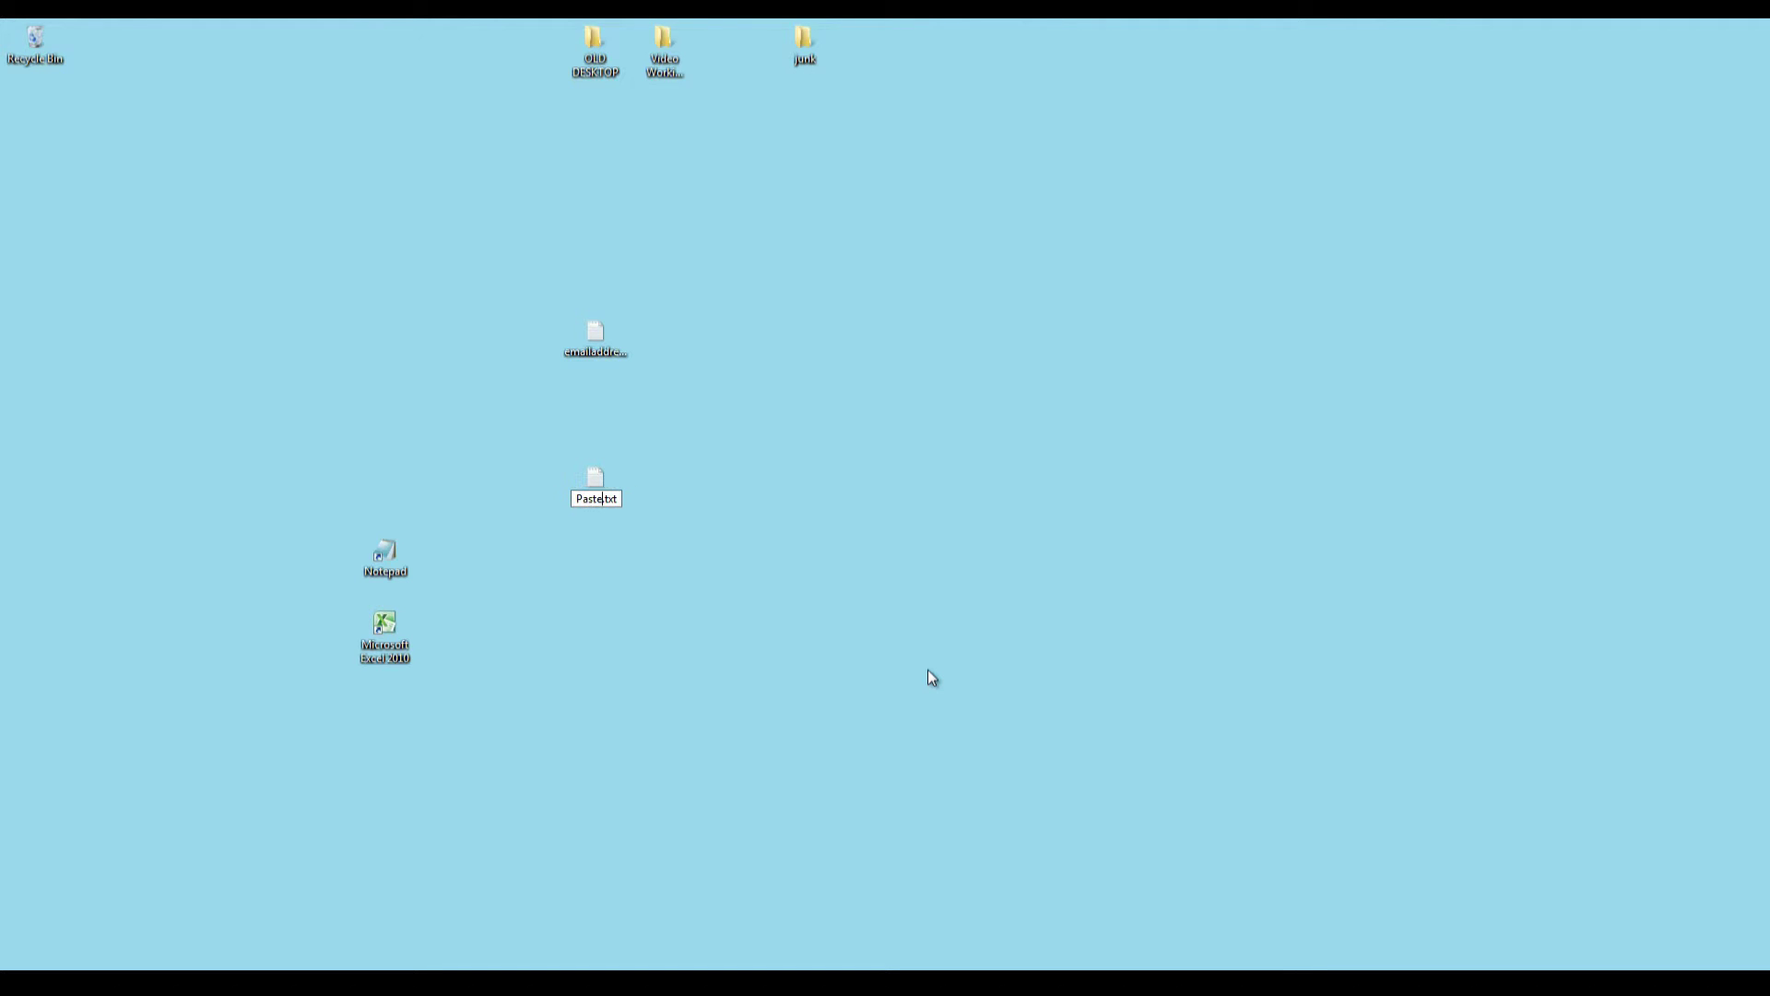
type("l")
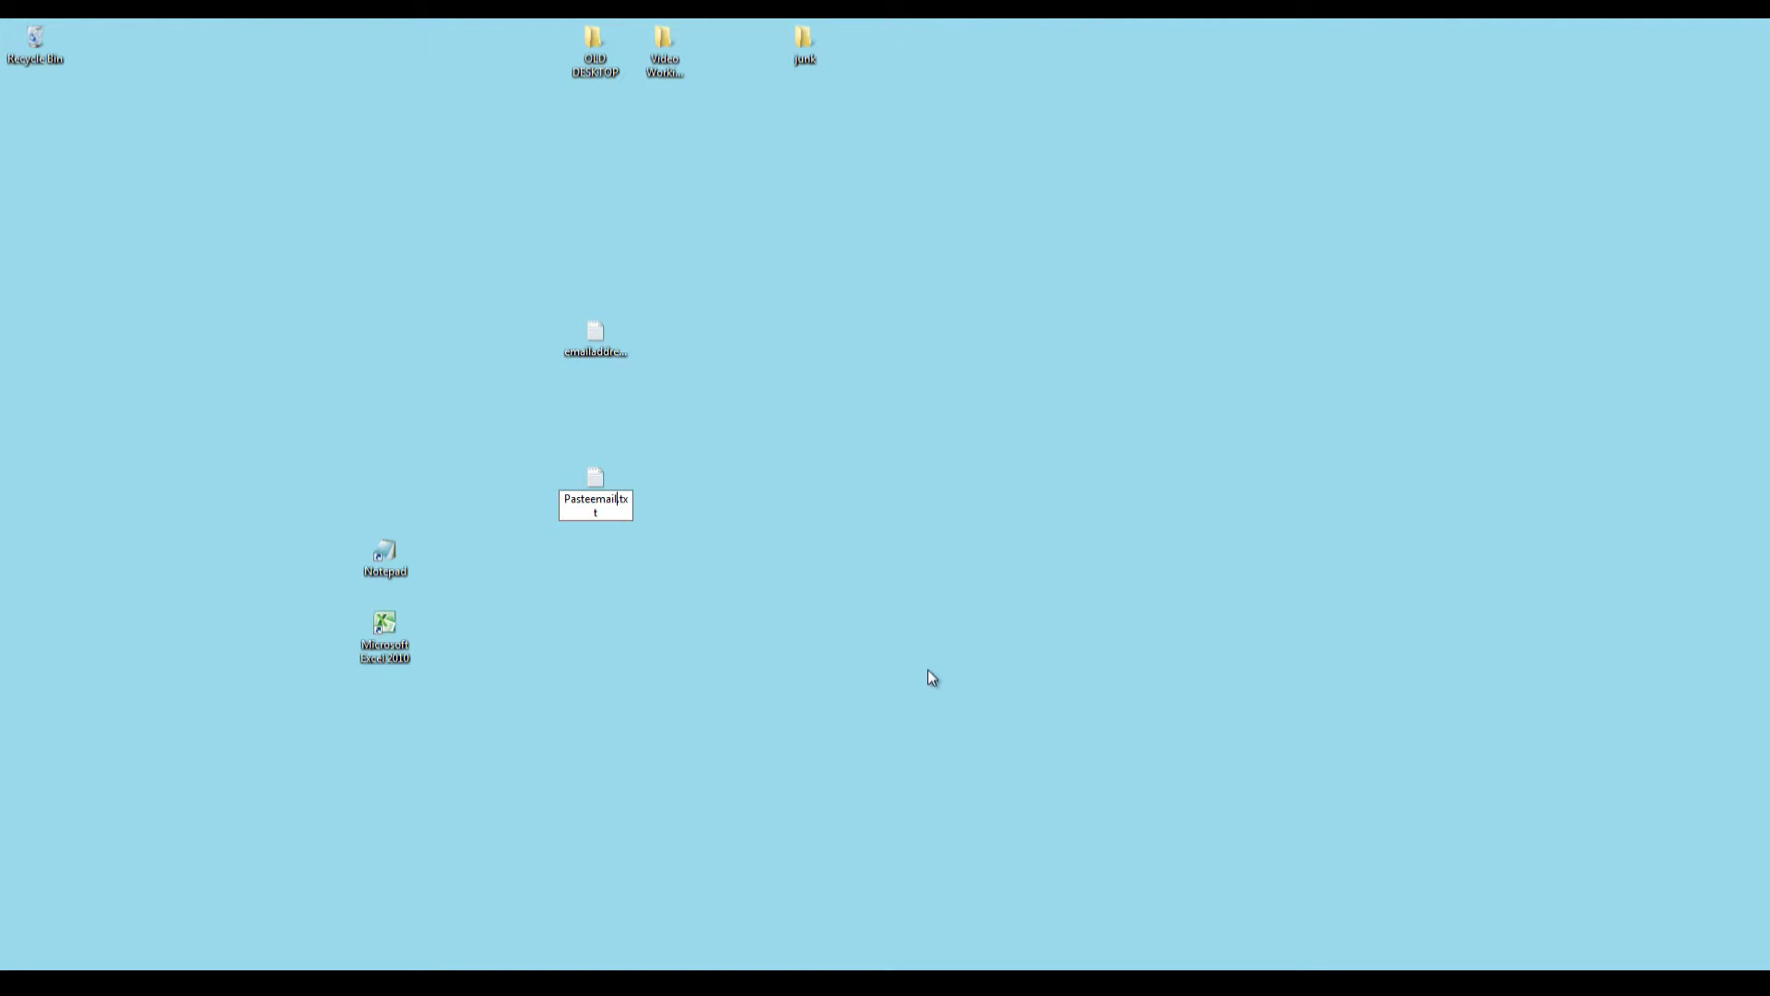
key("Return")
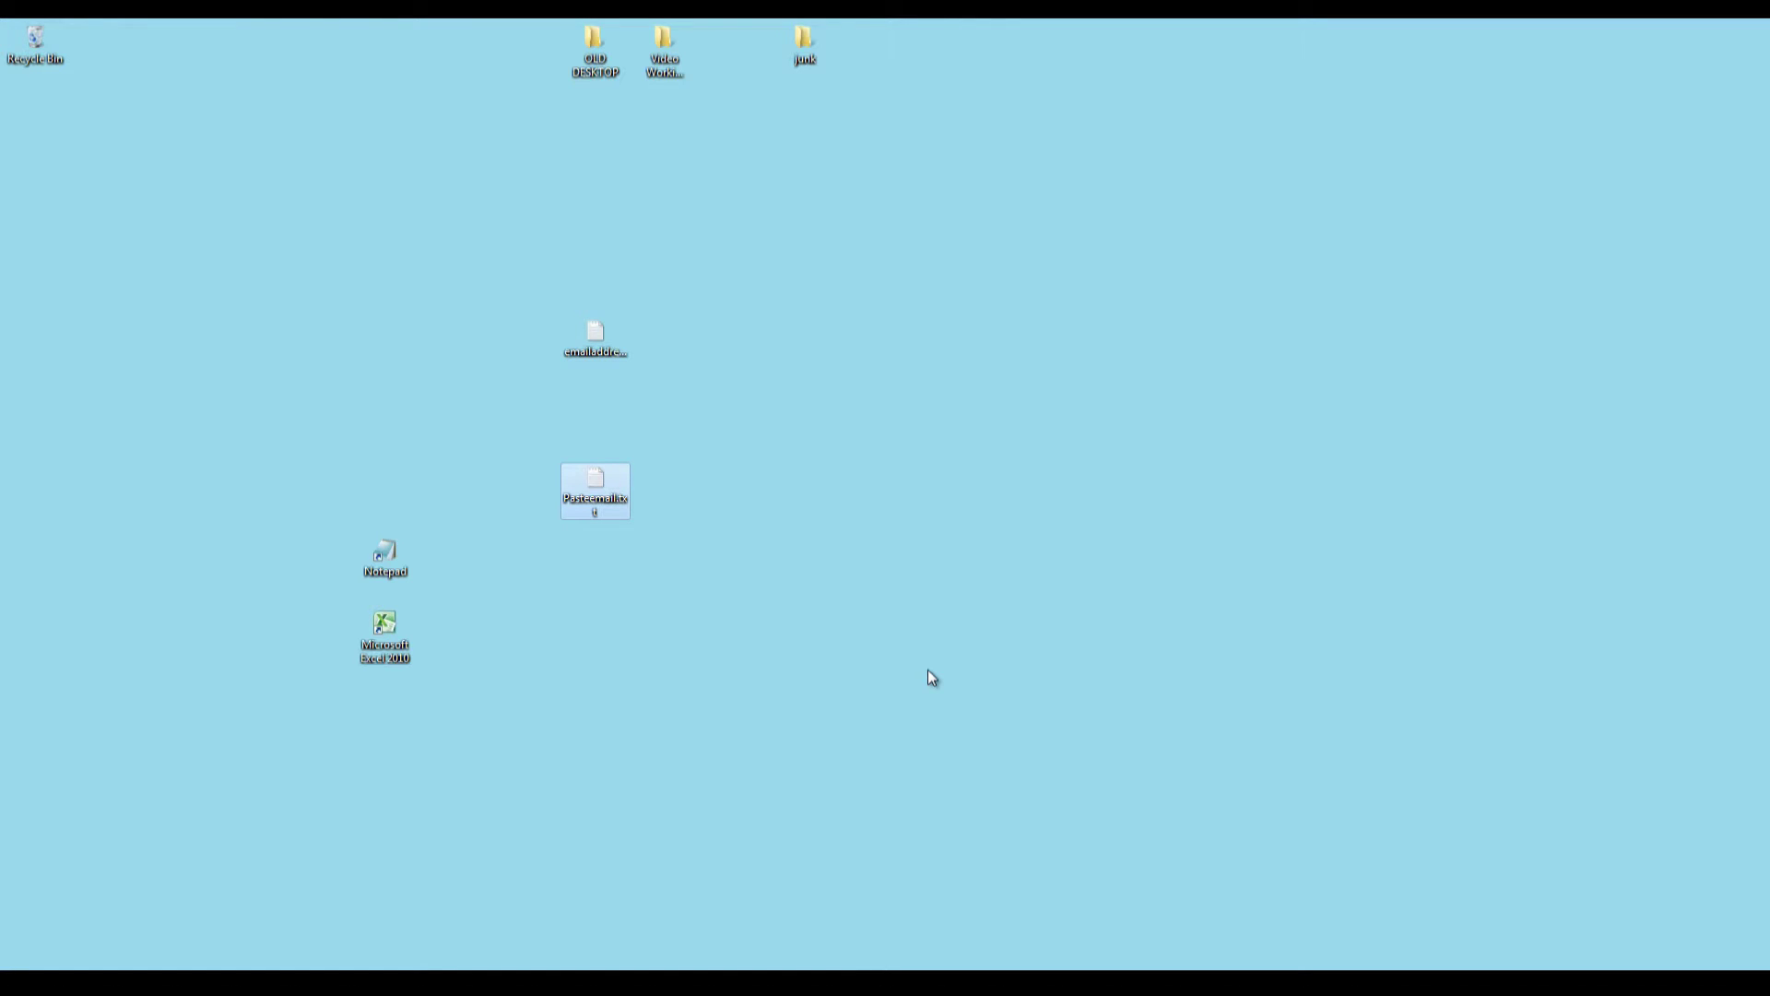
key("Return")
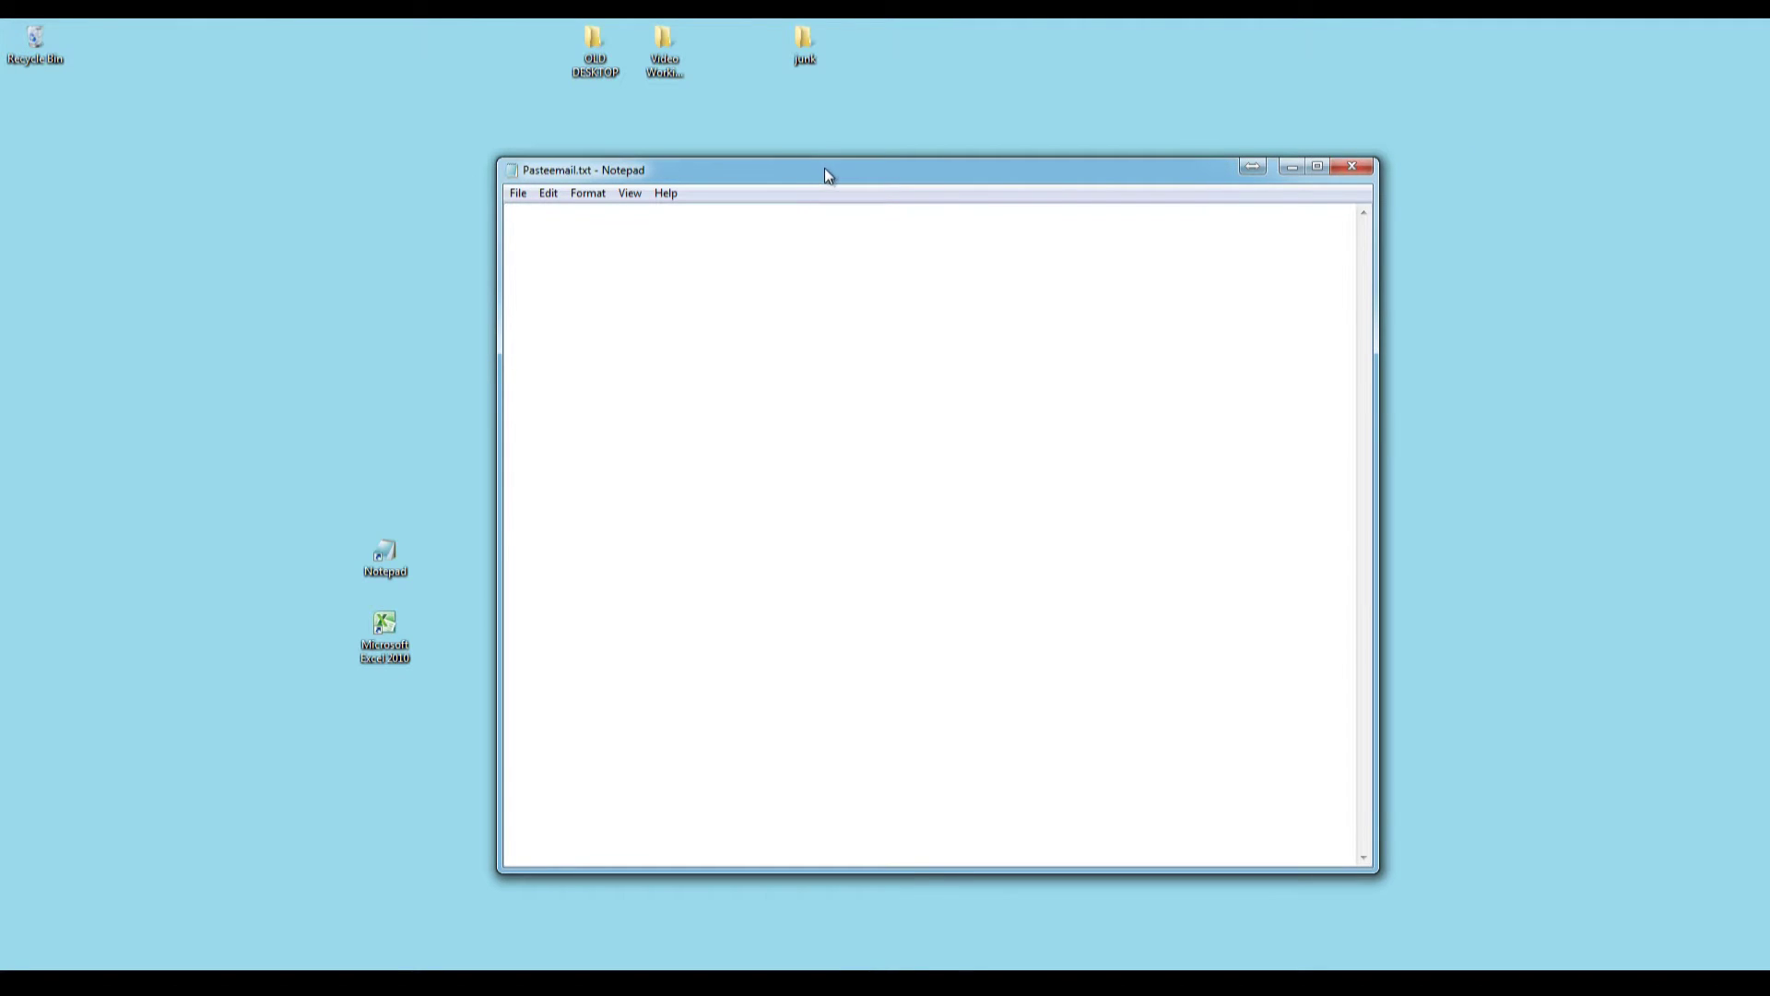
Move the Pasteemail Notepad window to the right and select emailaddress.txt on the desktop.
left_click_drag(824, 168, 1305, 190)
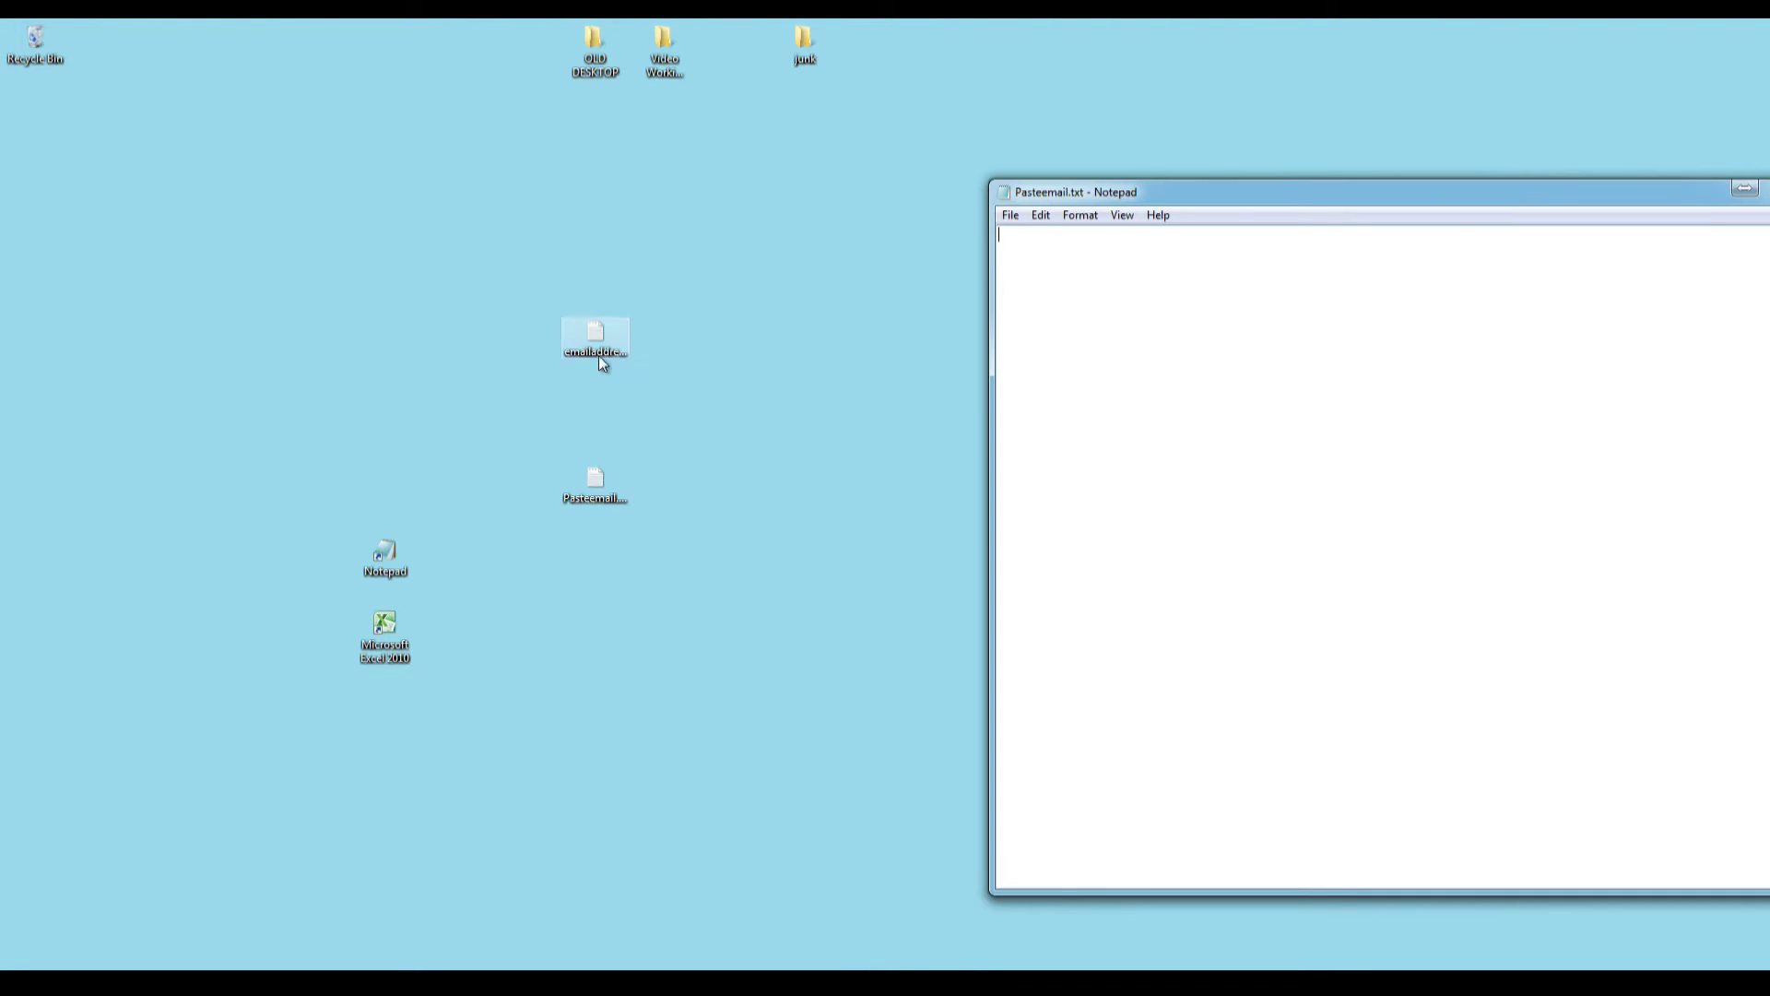
left_click_drag(600, 348, 461, 313)
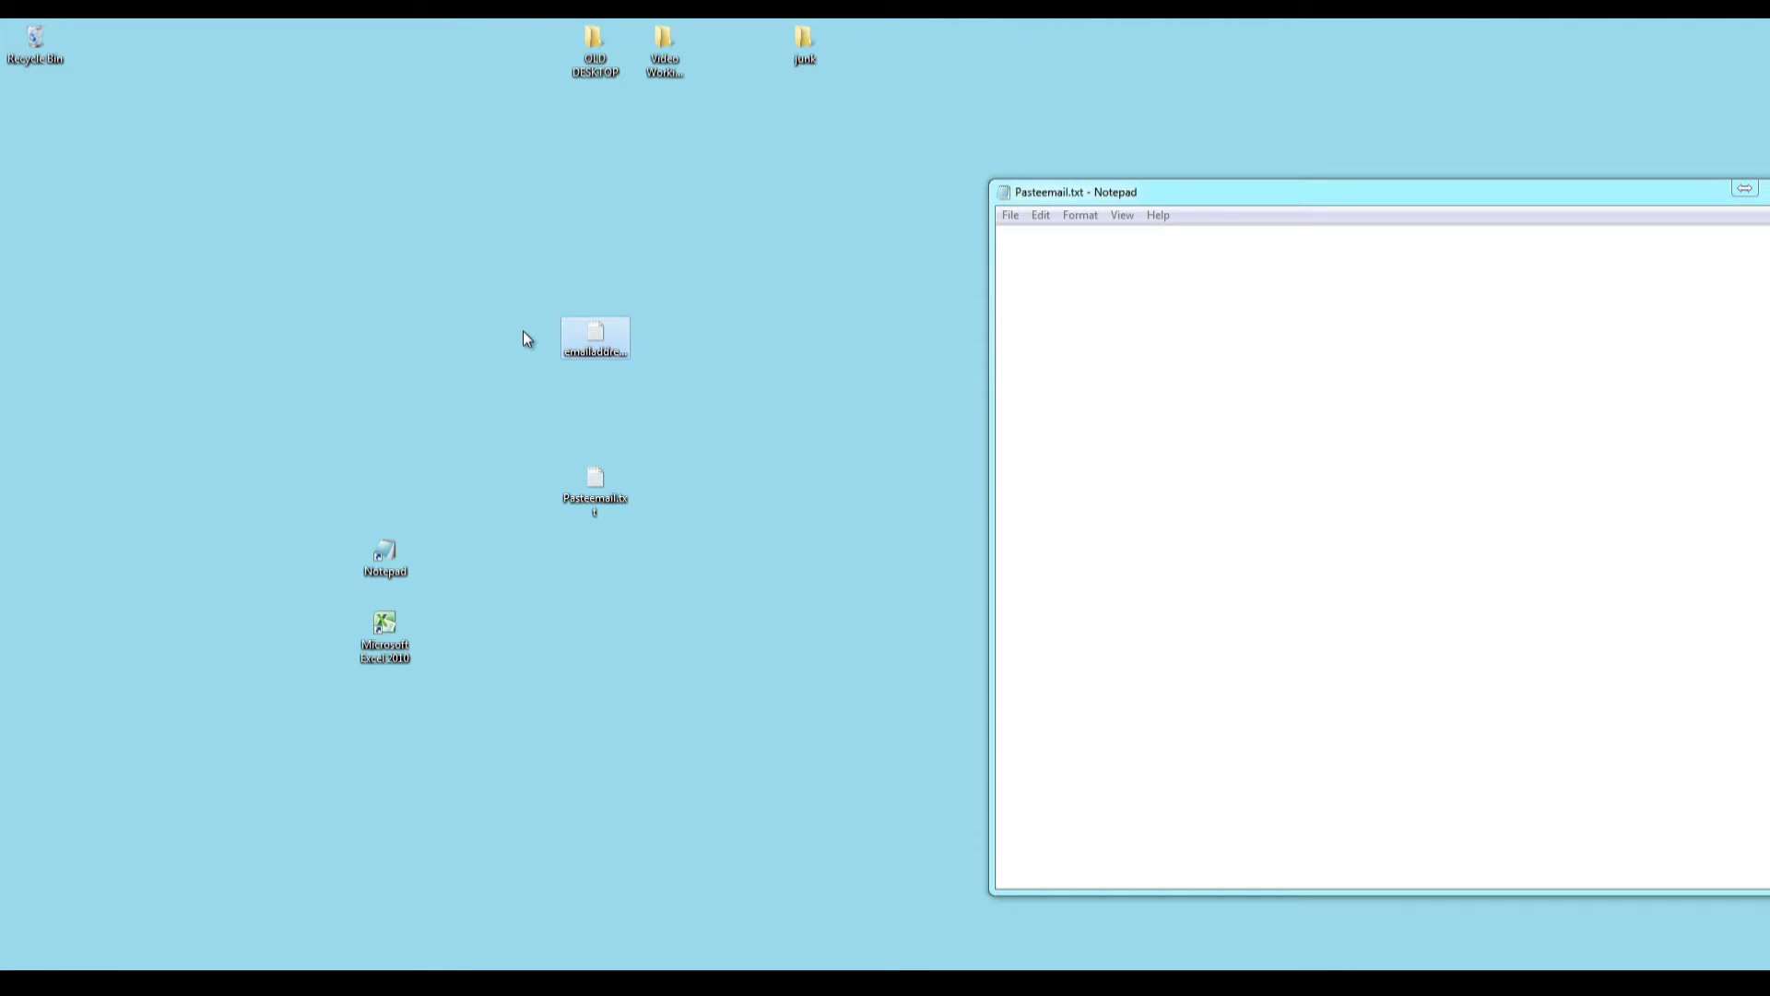
Open Windows Explorer and navigate to the empty C:\Temp folder on drive OS (C:).
key("super+e")
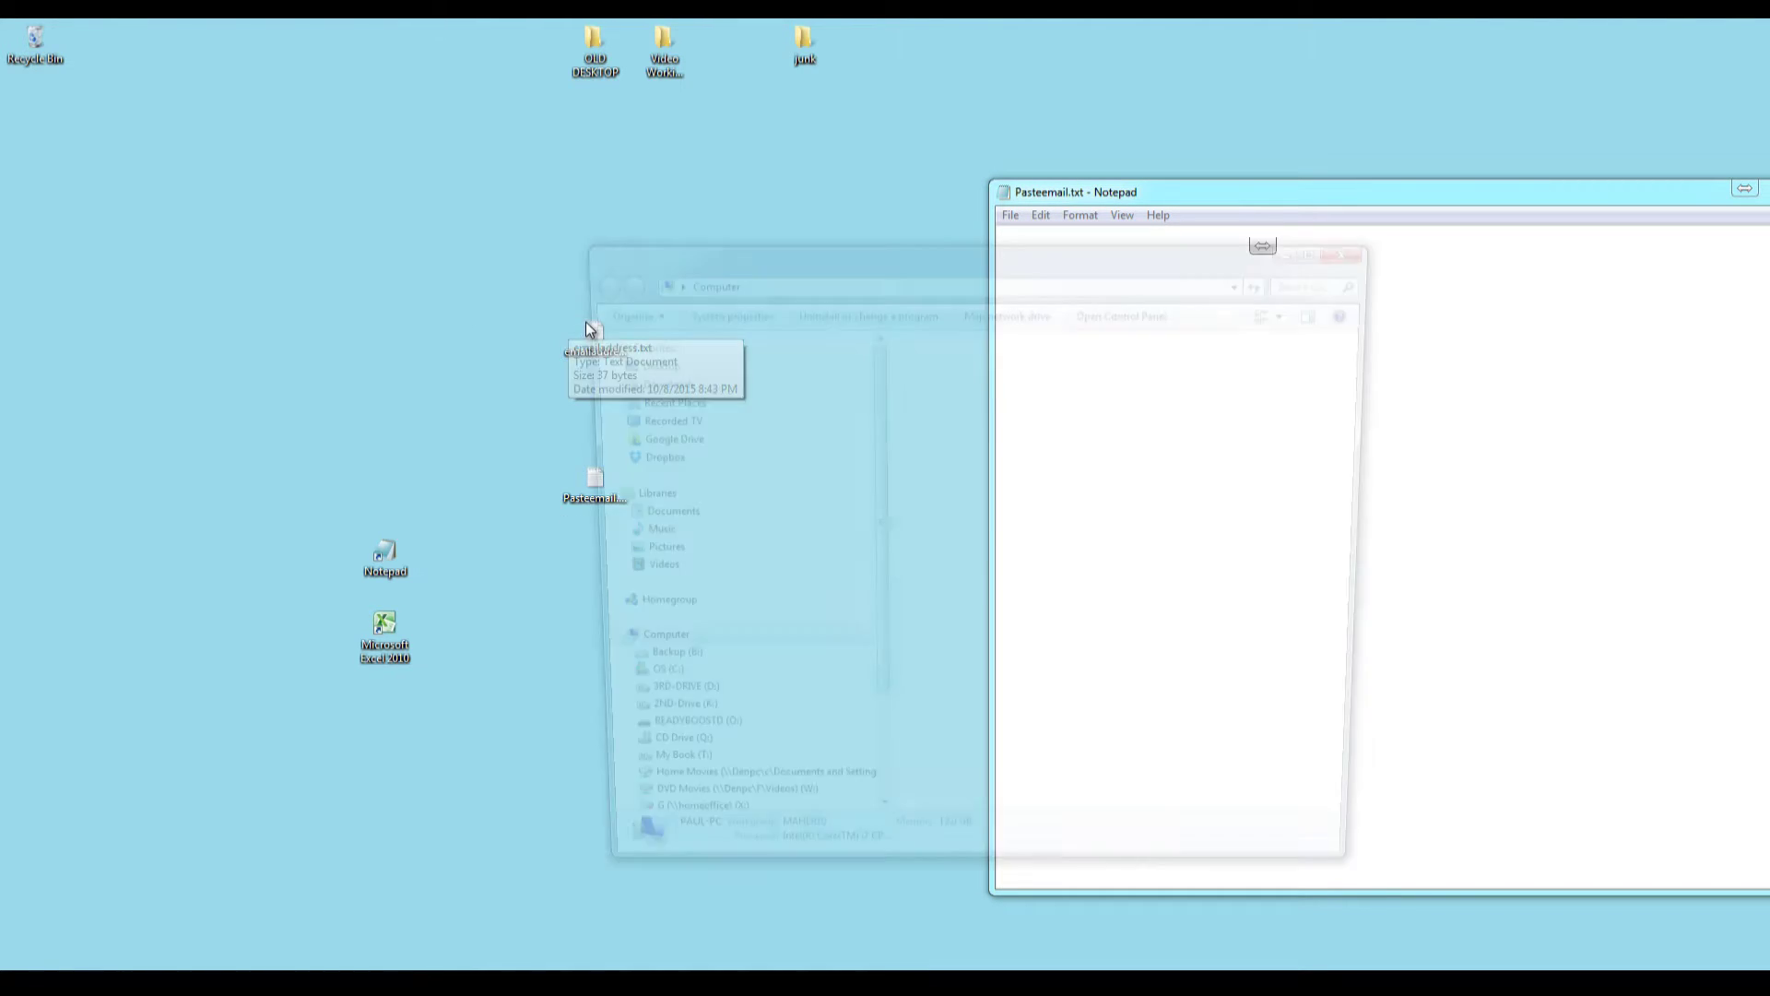
left_click_drag(684, 253, 876, 177)
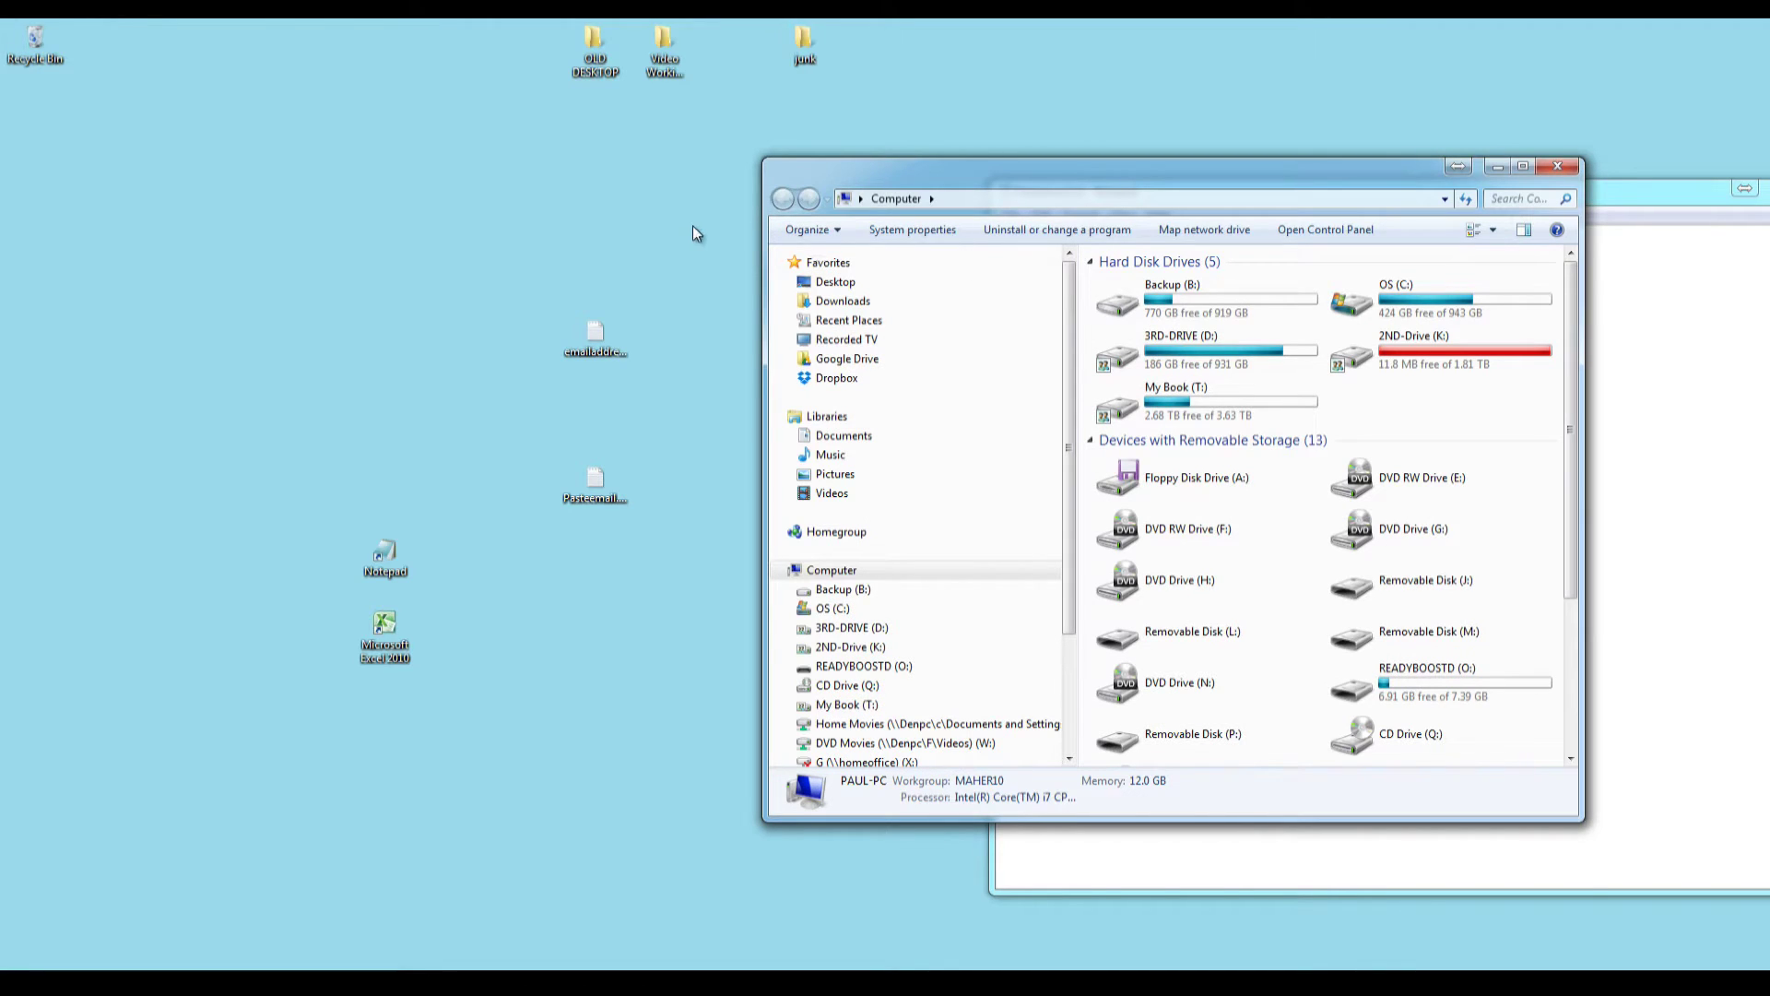
left_click(788, 607)
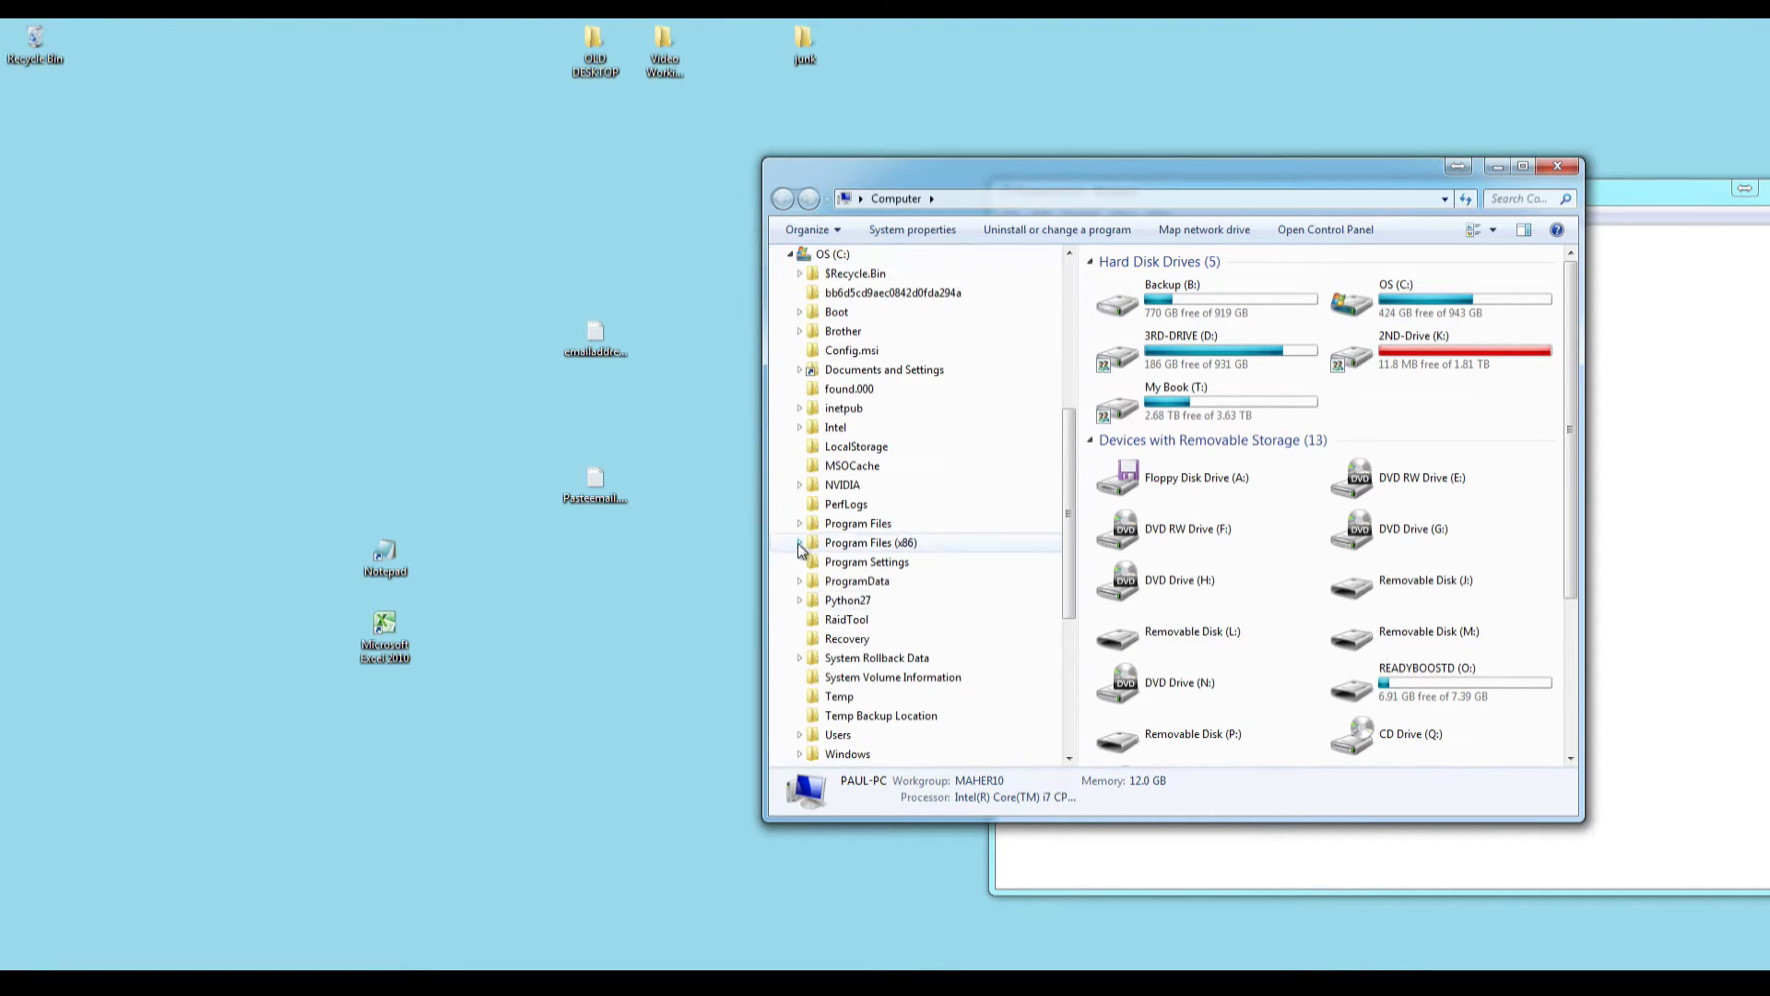
left_click_drag(1071, 553, 1062, 605)
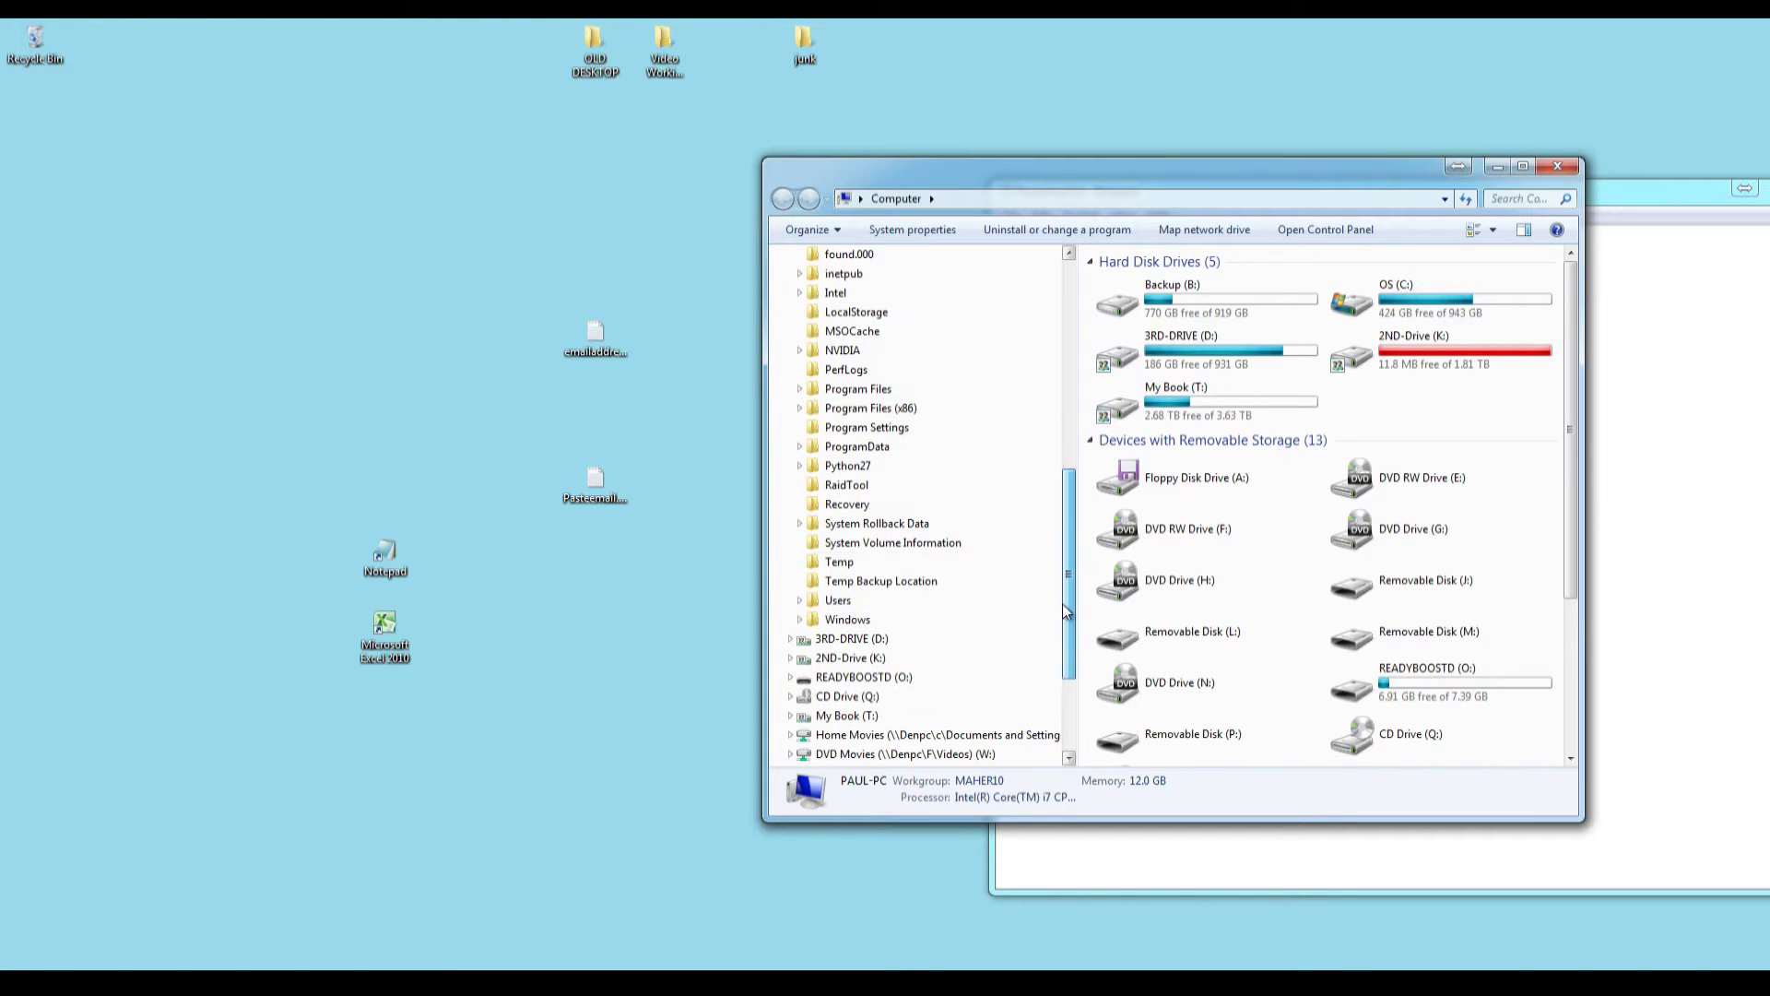
left_click(993, 561)
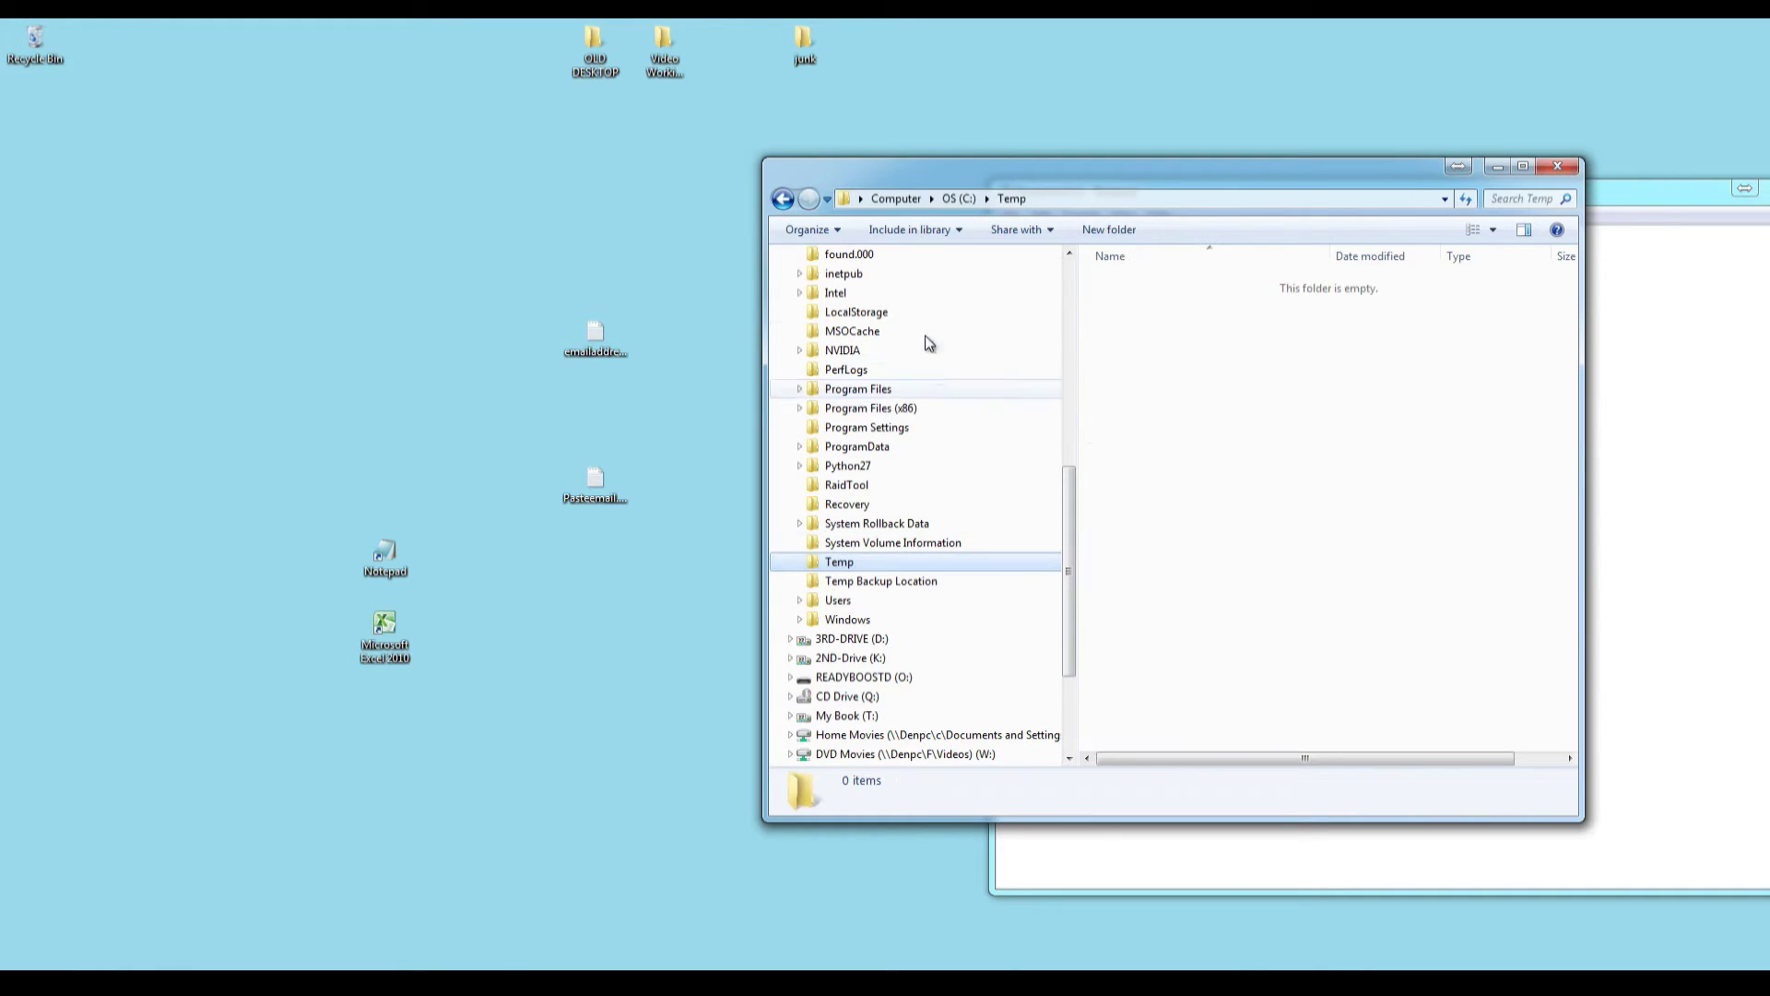
Move emailaddress.txt from the desktop into the C:\Temp folder.
left_click(627, 328)
left_click_drag(600, 355, 850, 567)
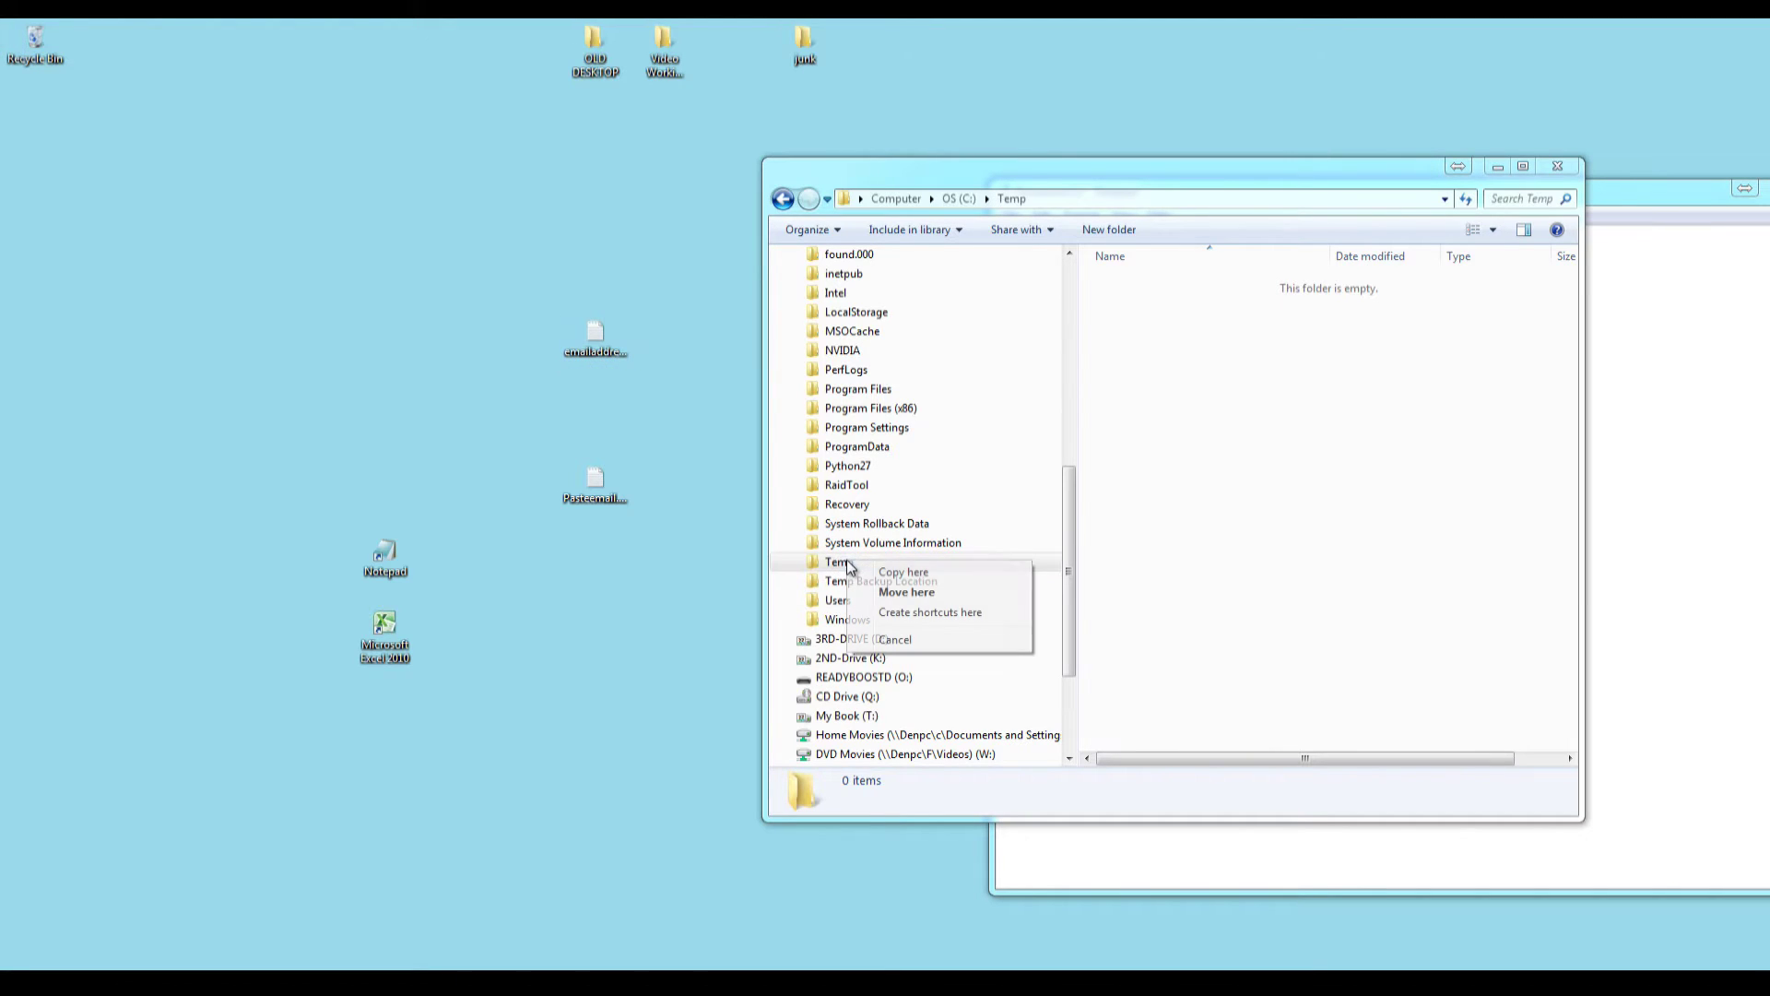
left_click(879, 595)
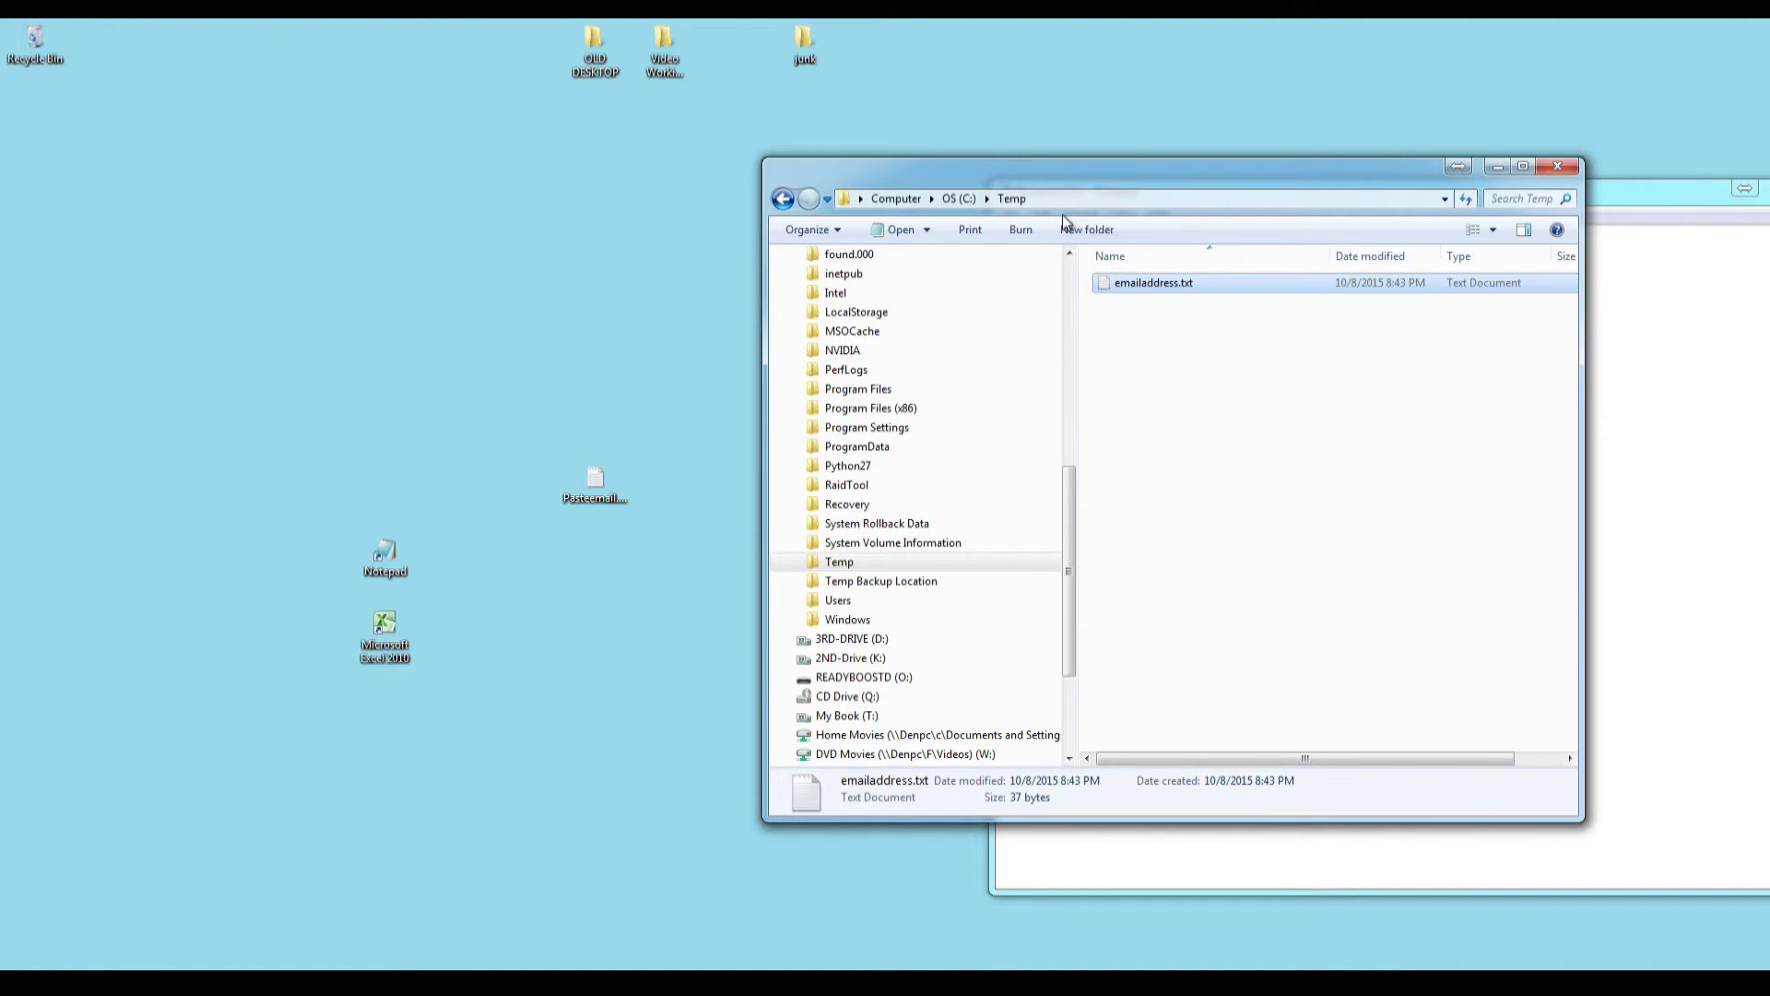
left_click_drag(1077, 170, 1043, 152)
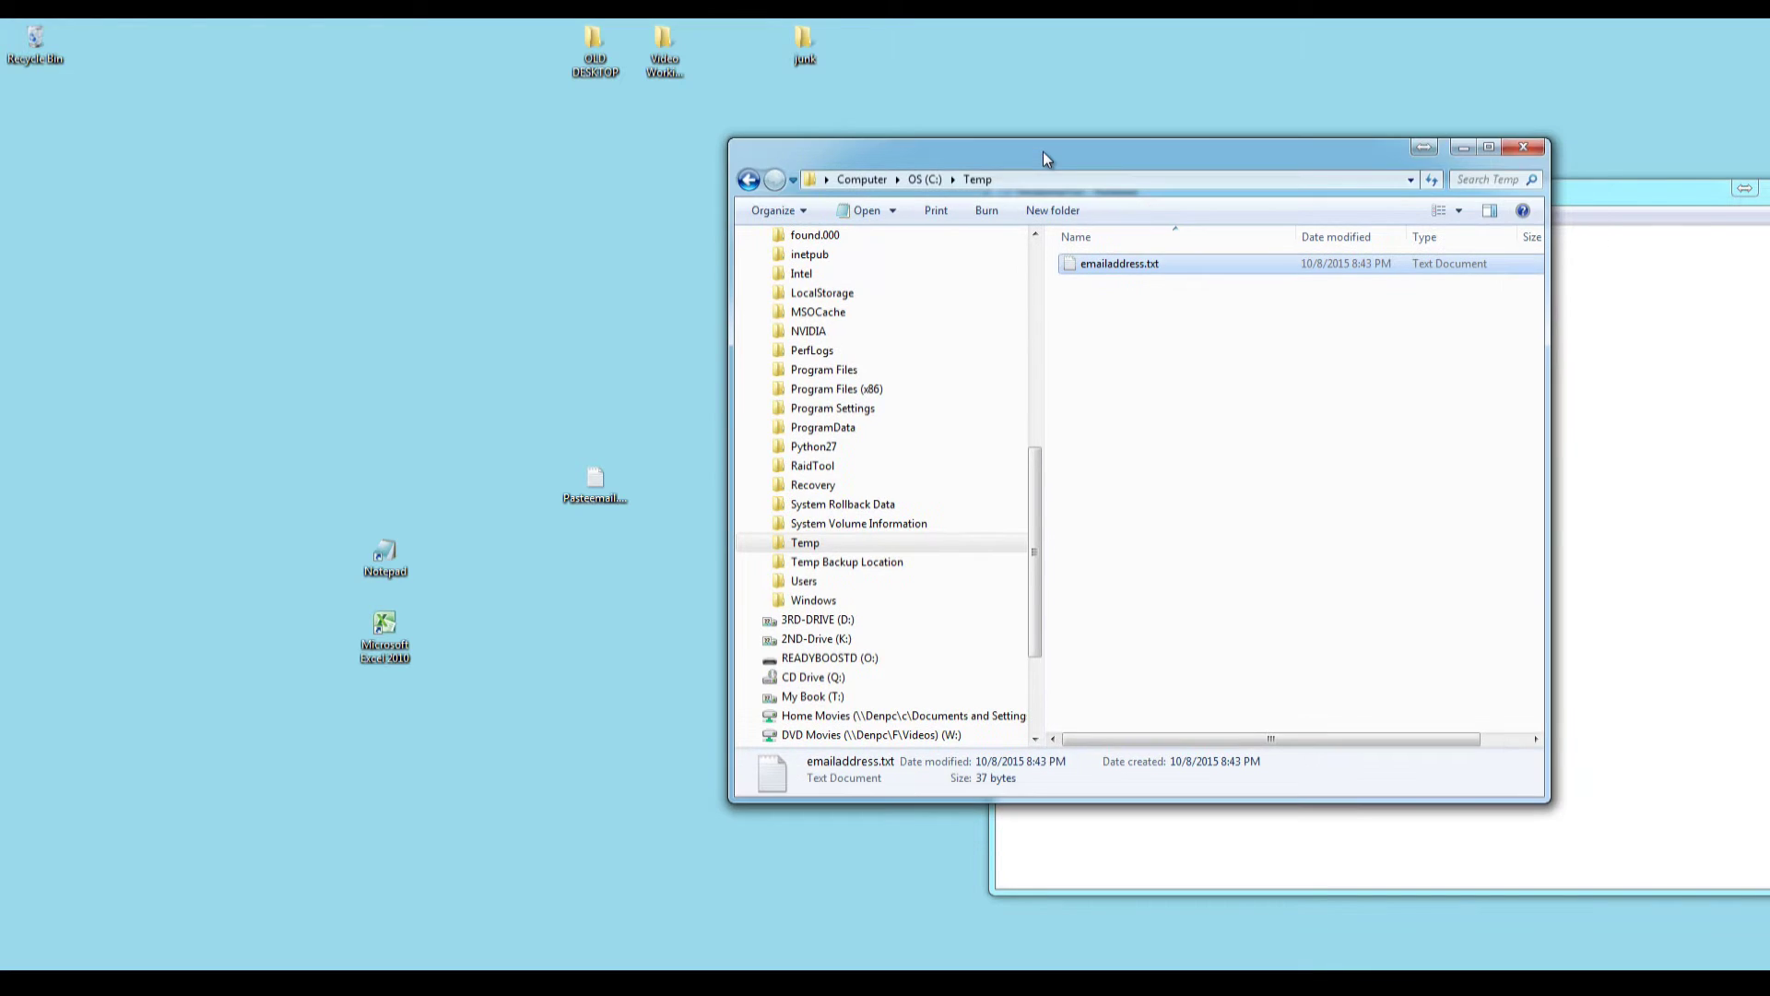
Minimize the Explorer window and centre the Pasteemail Notepad window on screen.
left_click(1464, 148)
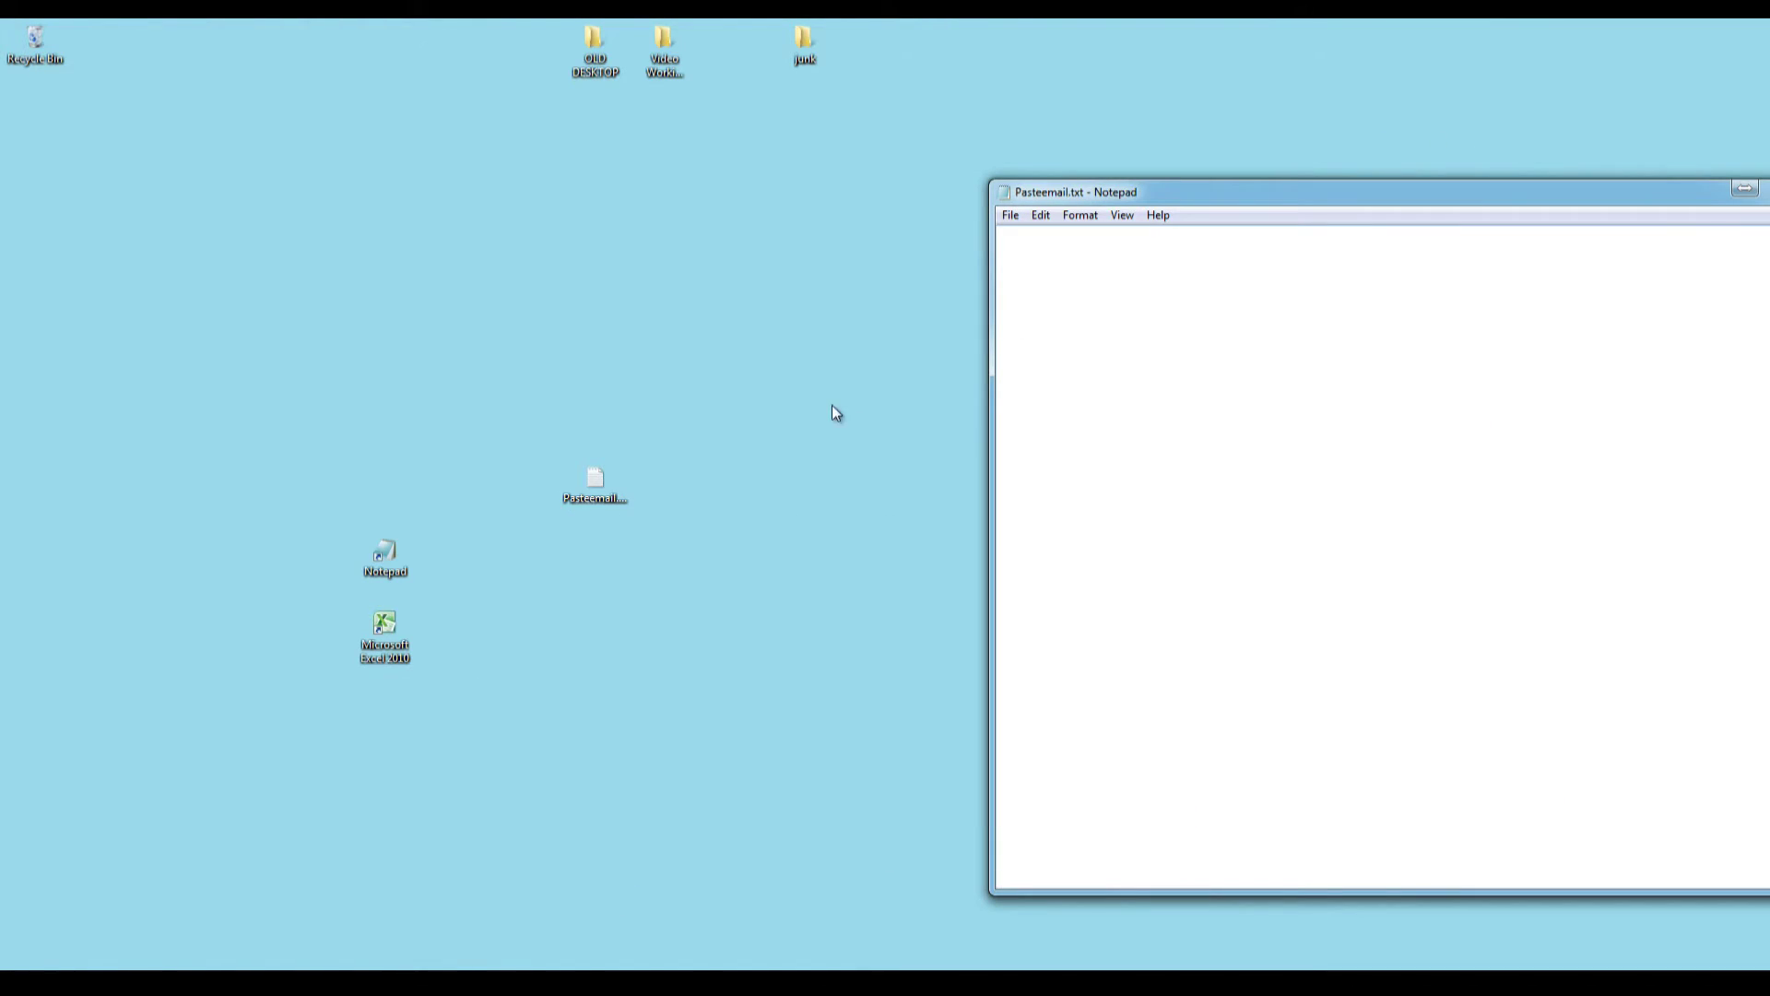
left_click_drag(604, 498, 605, 427)
left_click_drag(1167, 196, 773, 171)
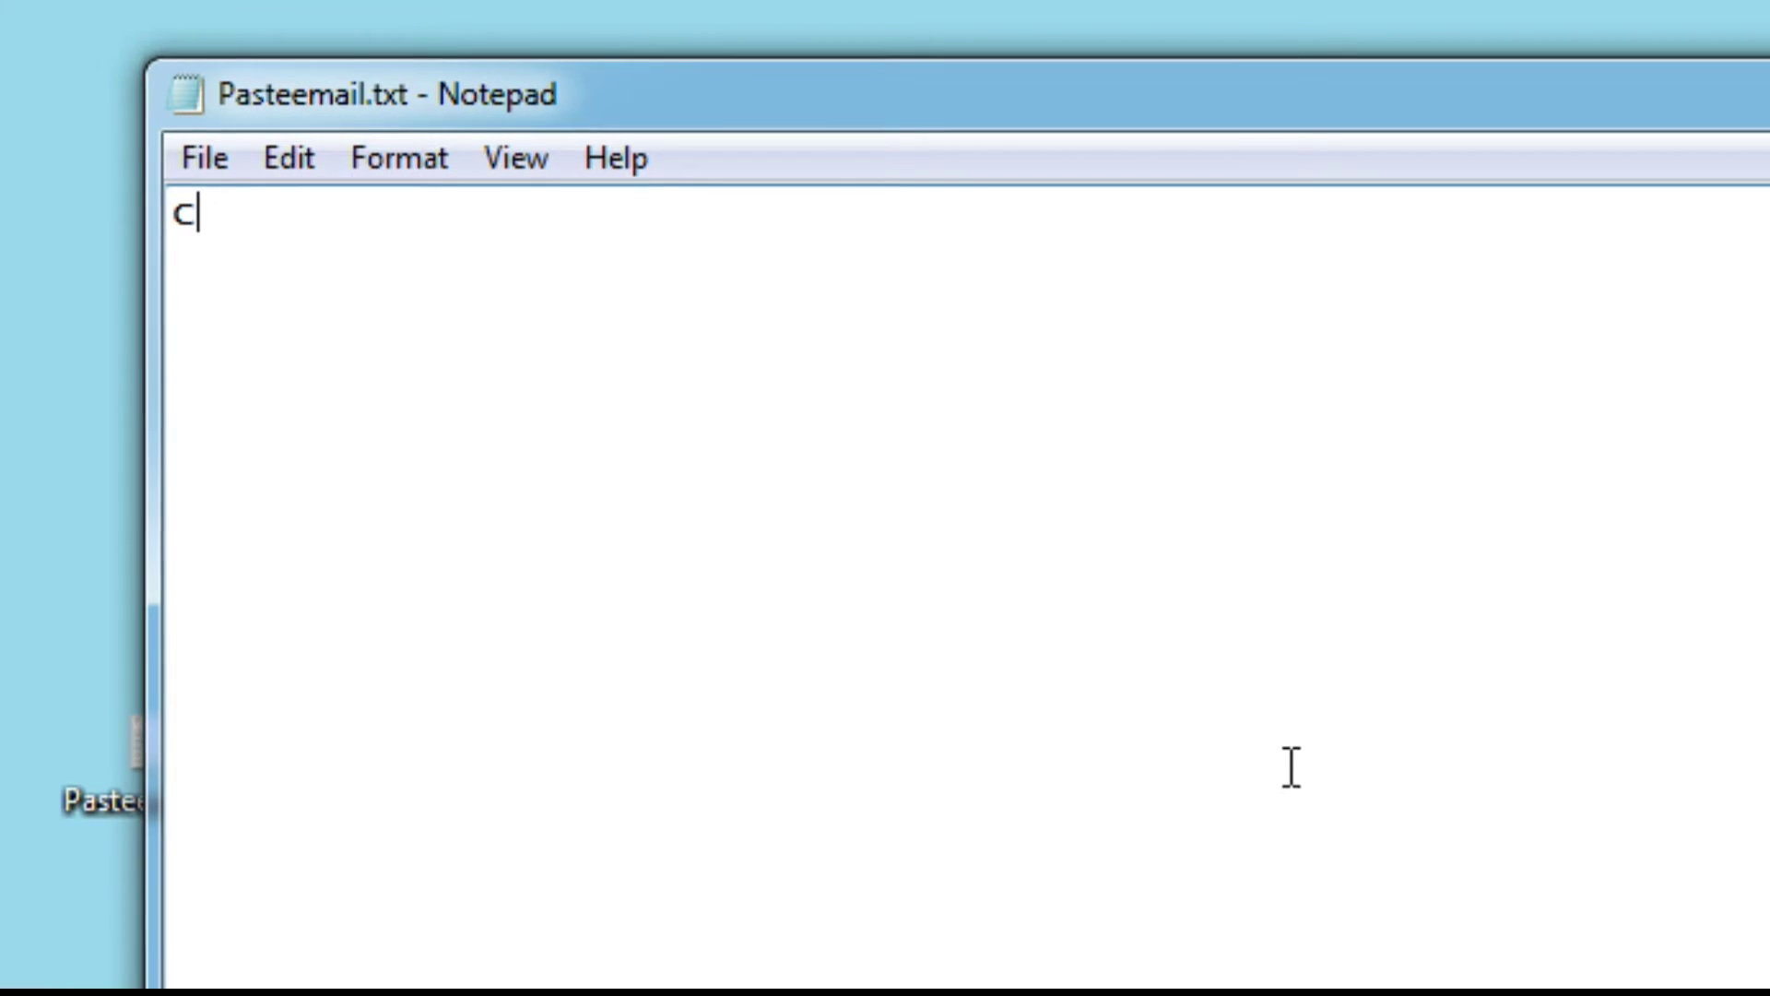
Write the line c:\windows\system32\cmd.exe /k clip < c:\temp\emailaddress.txt, fixing the .txc typo.
type(":")
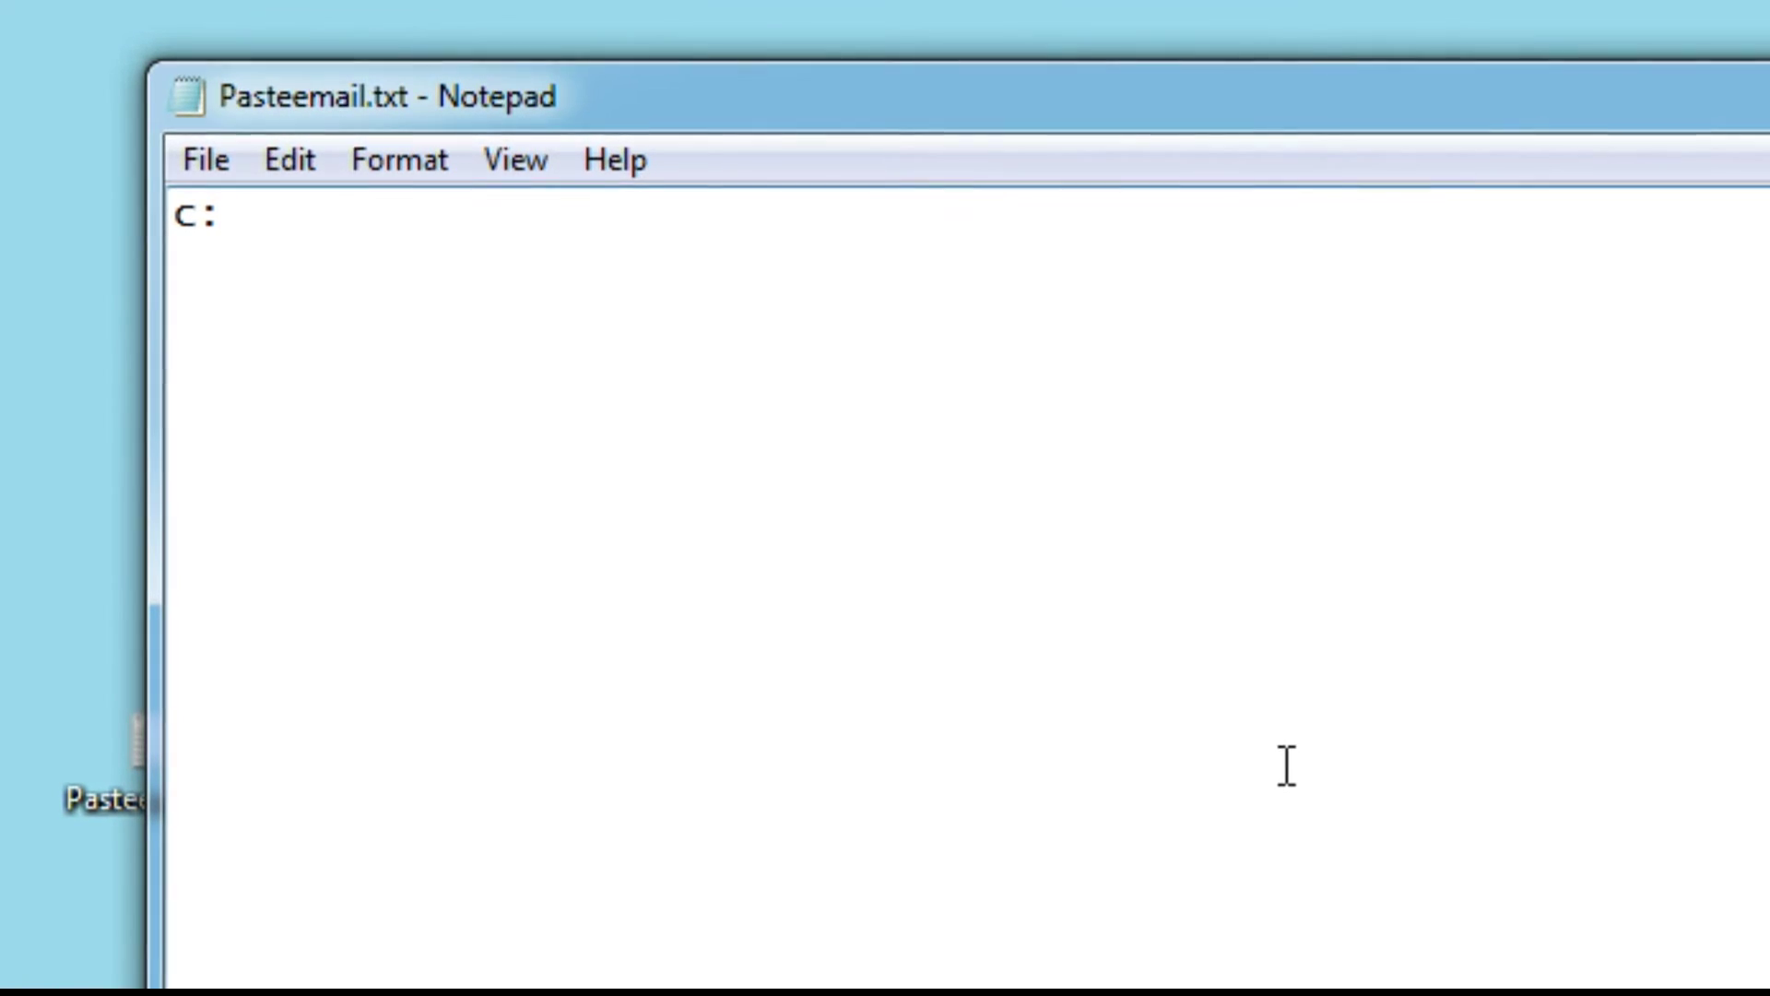
type("\\win")
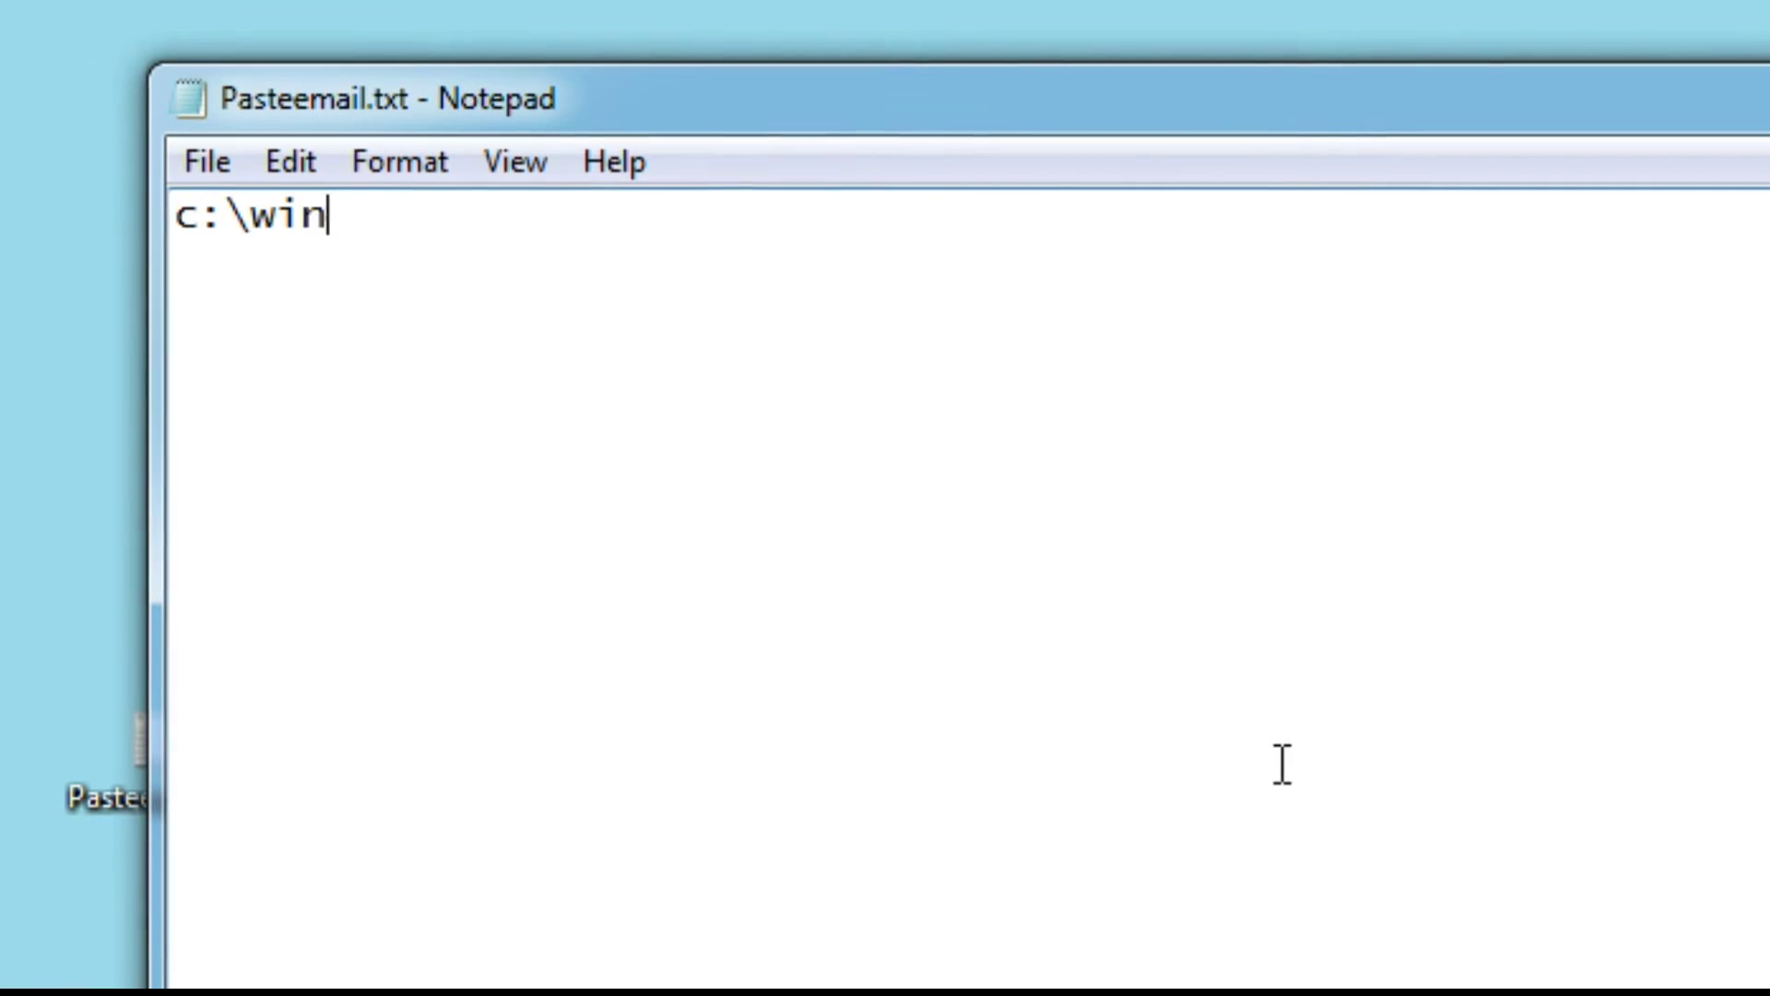
type("dows\\system32\\cmd.exe /k clip <")
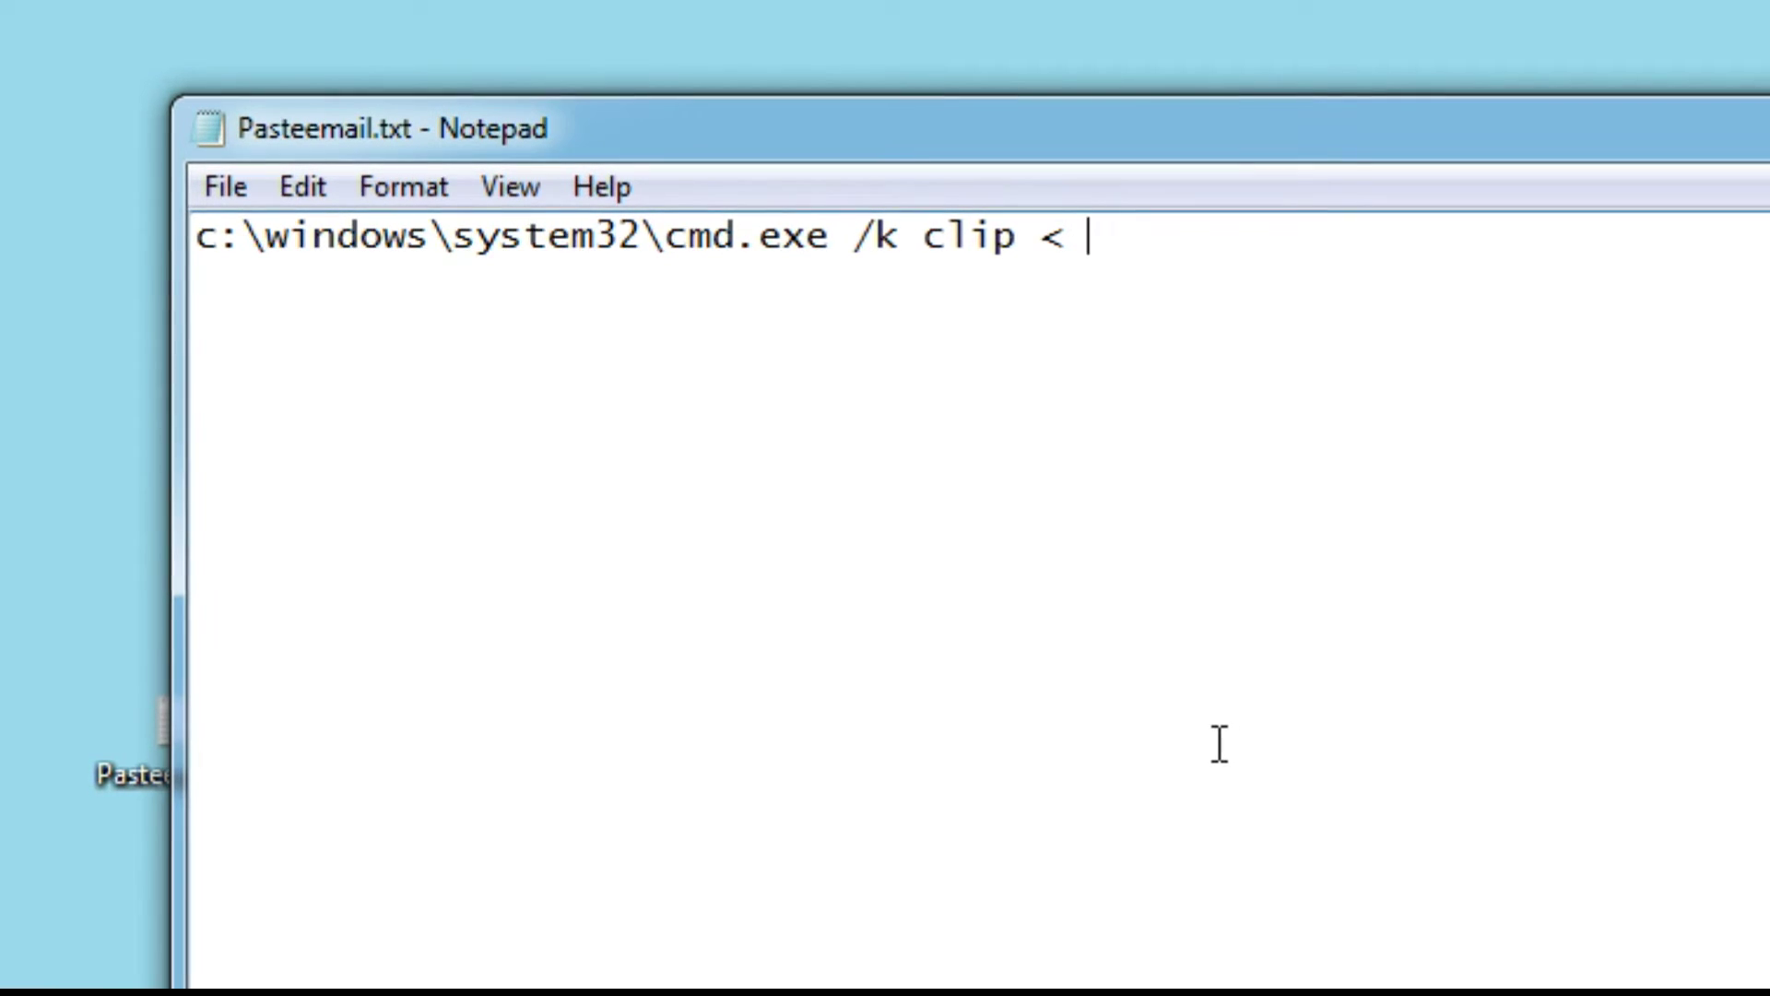
type("c:")
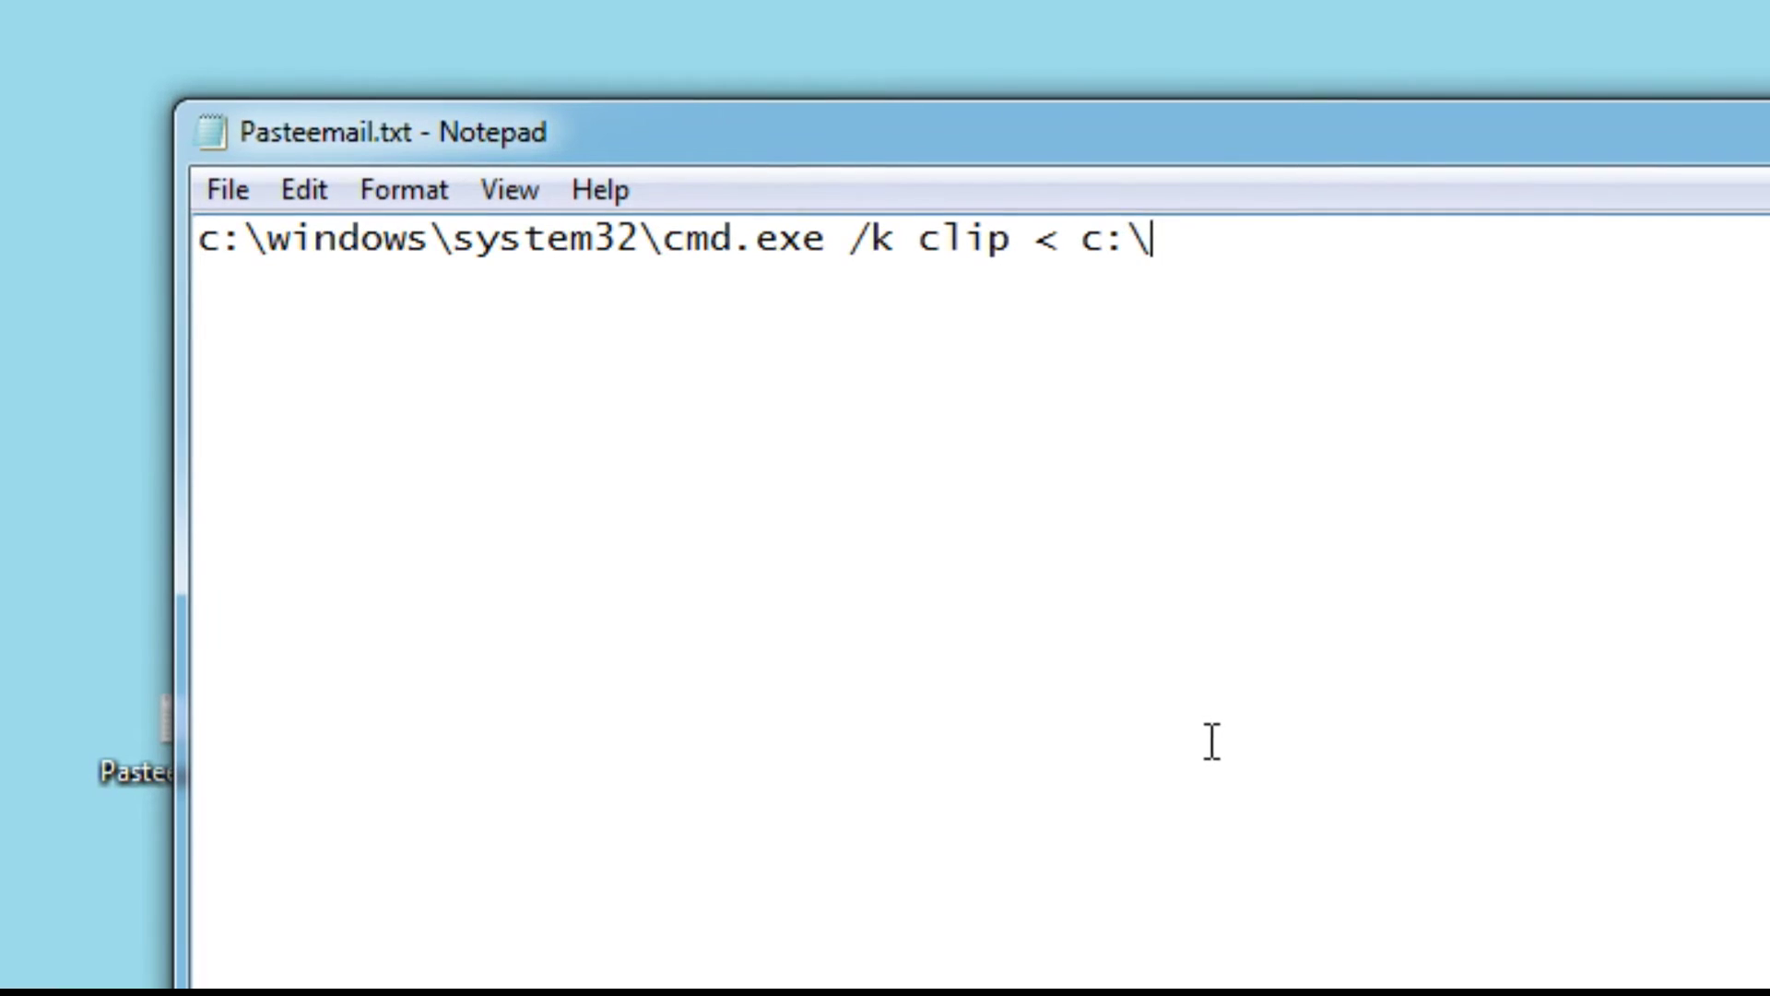
type("\\temp")
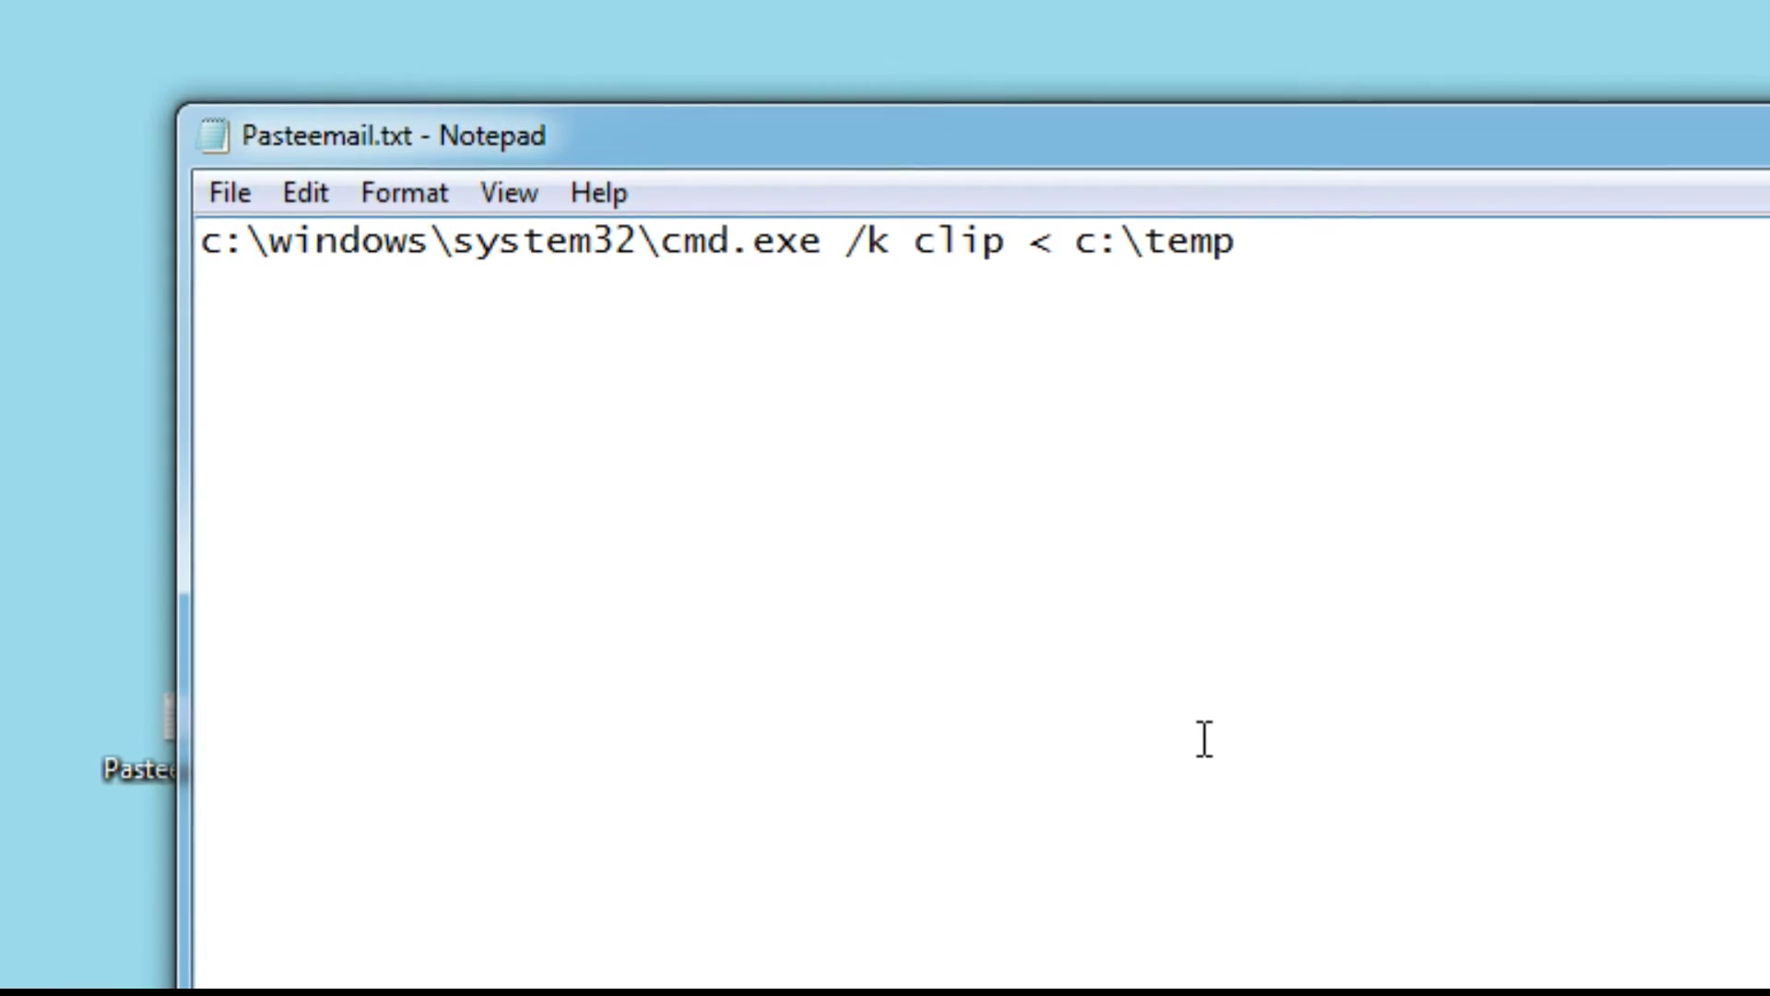
type("\\")
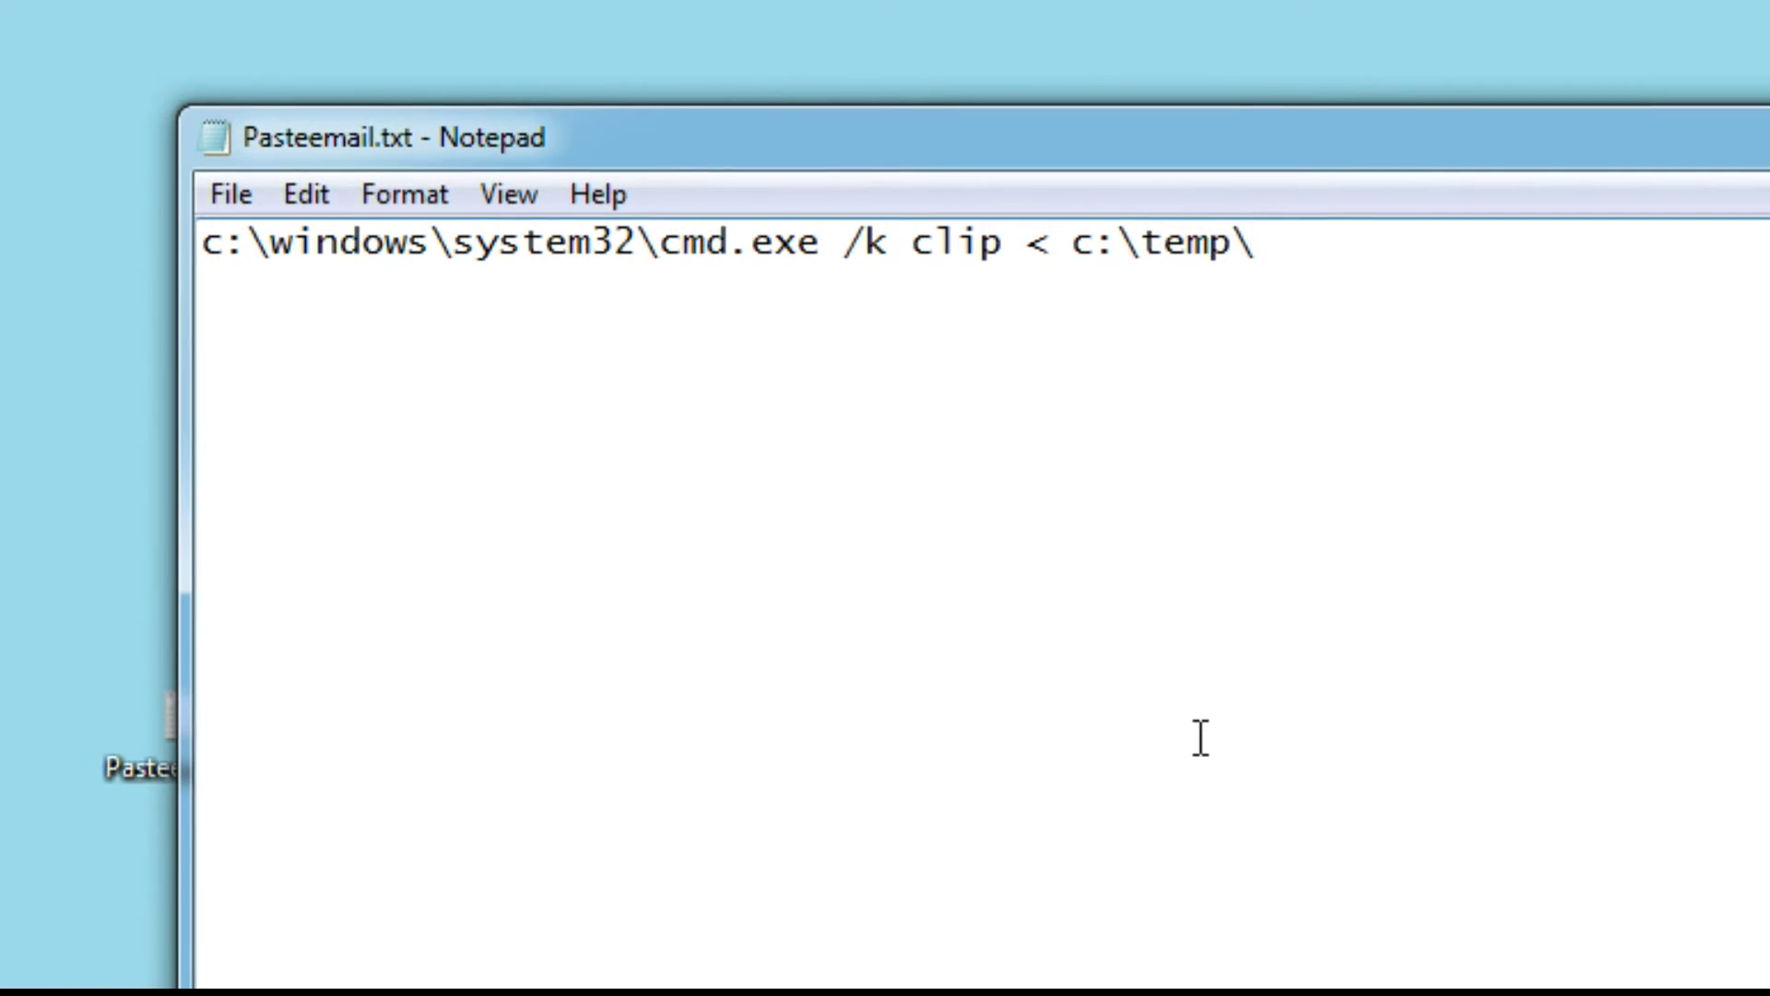
type("emailaddres")
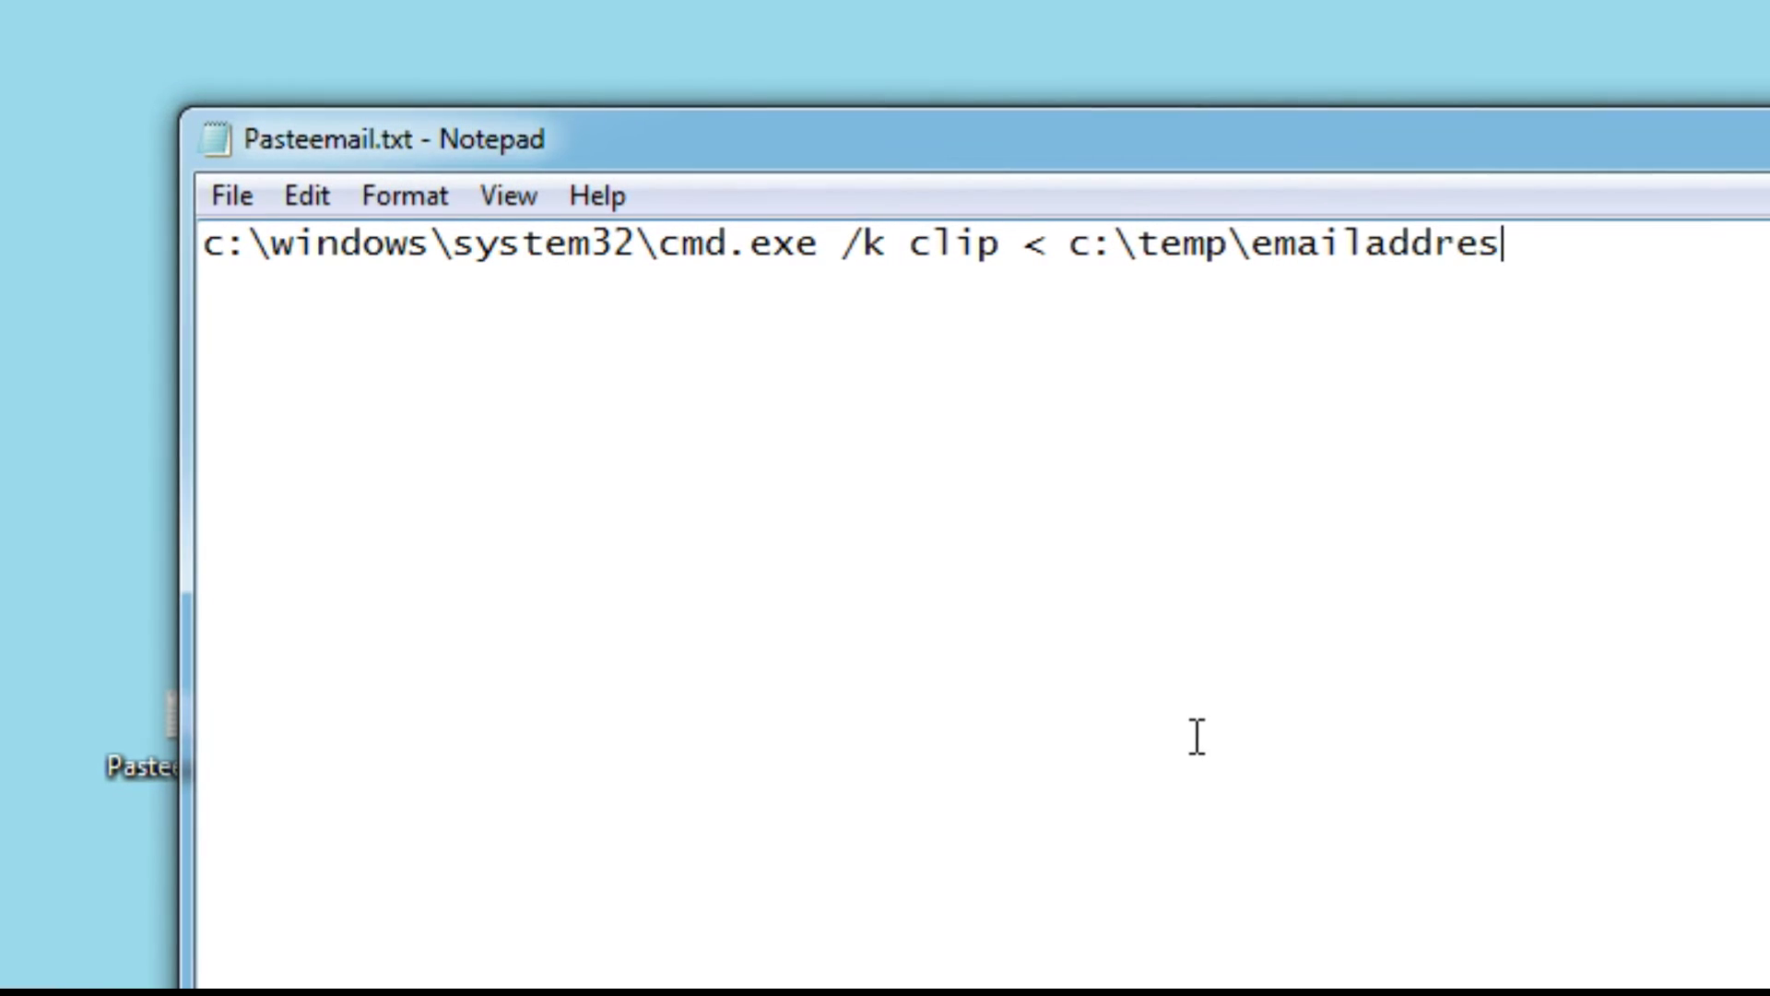
type("s.txc")
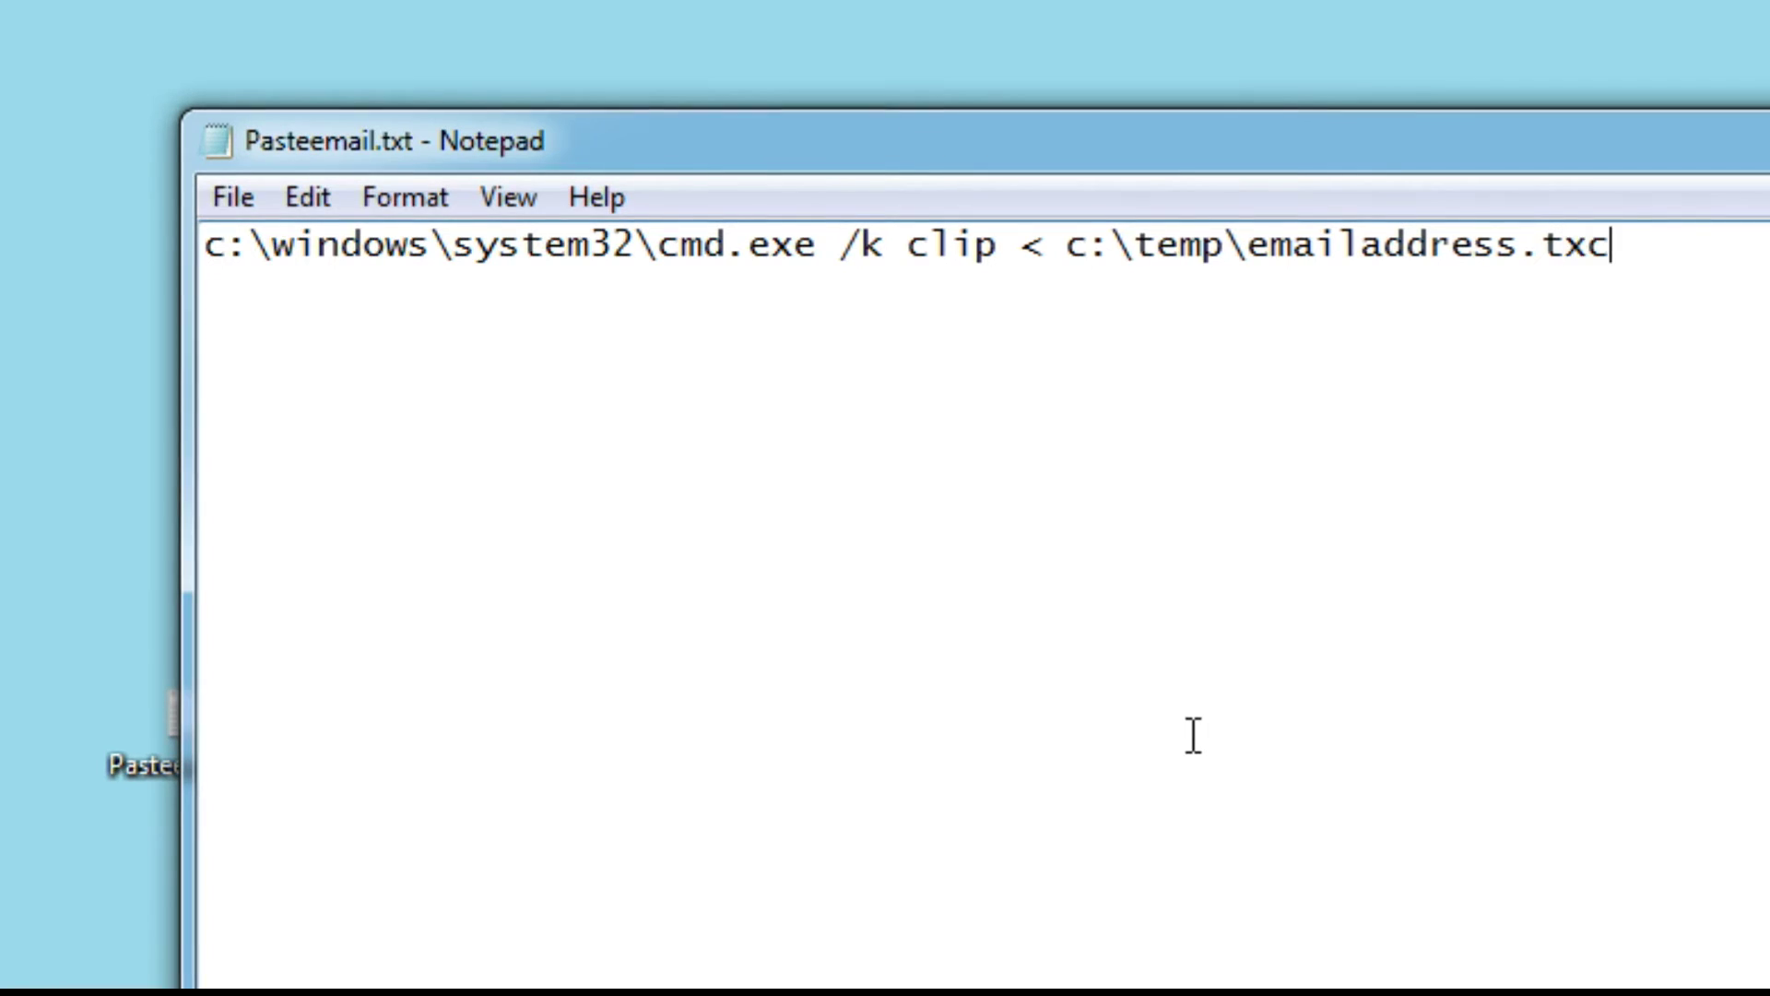
type("t")
key("BackSpace")
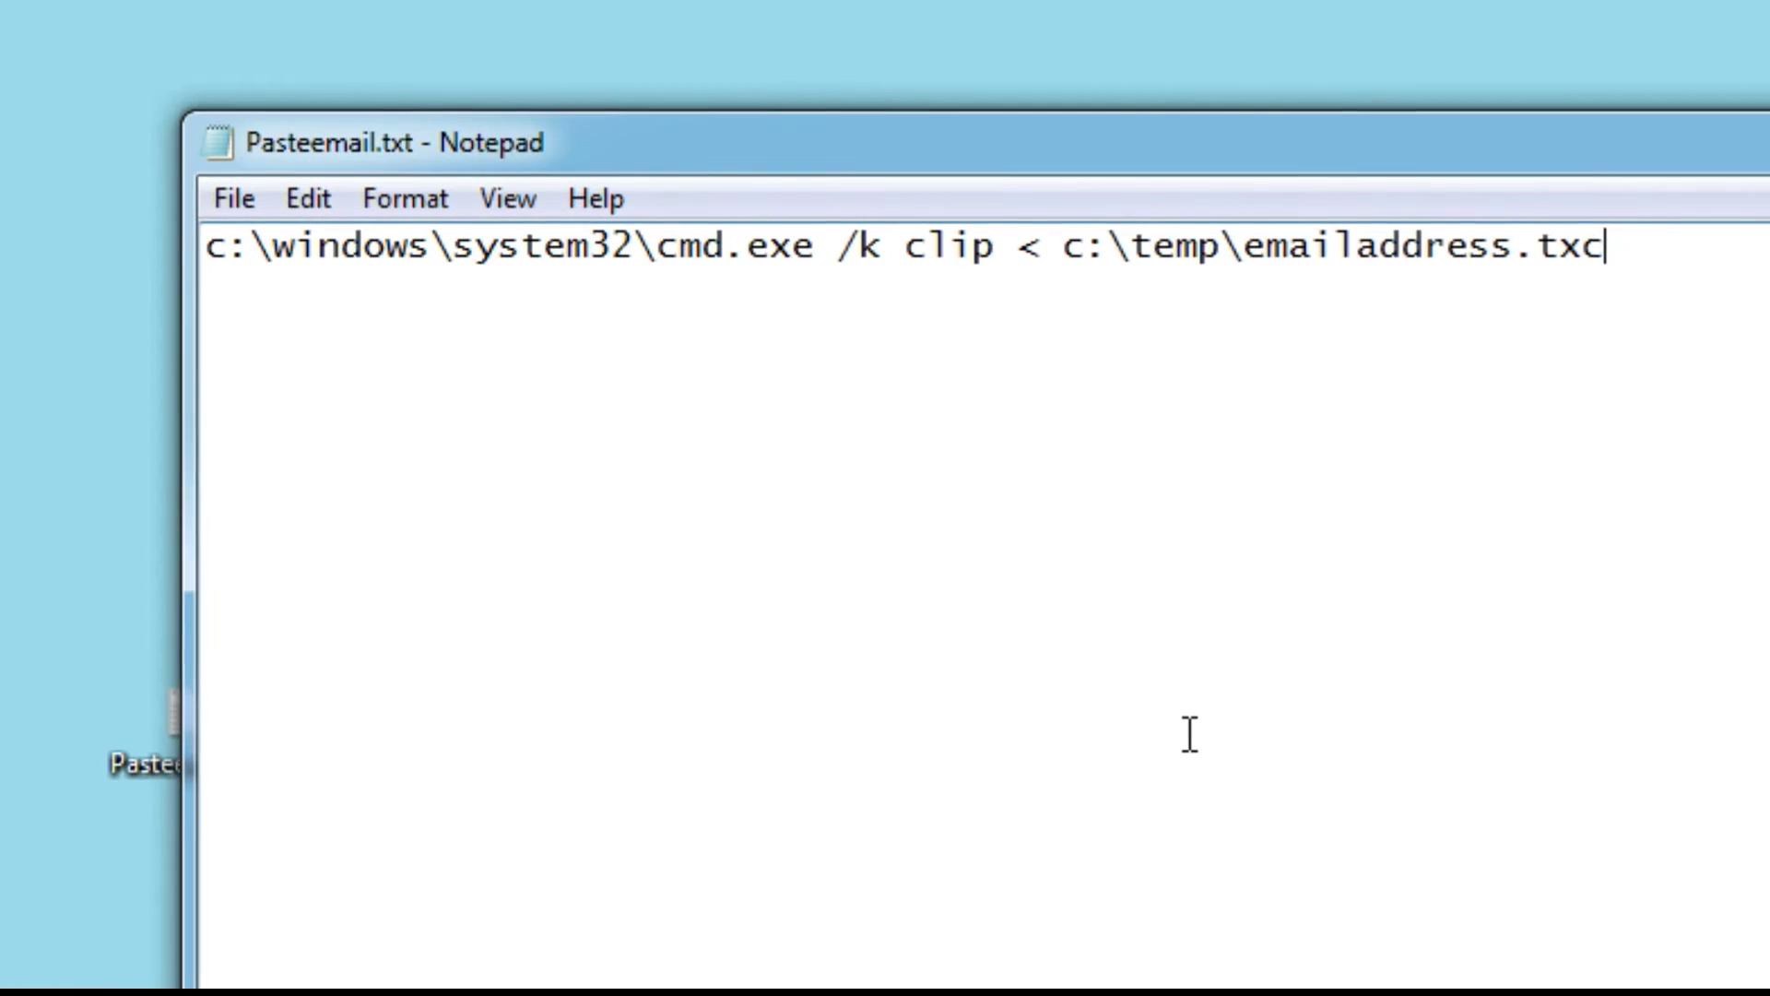
key("BackSpace")
type("t")
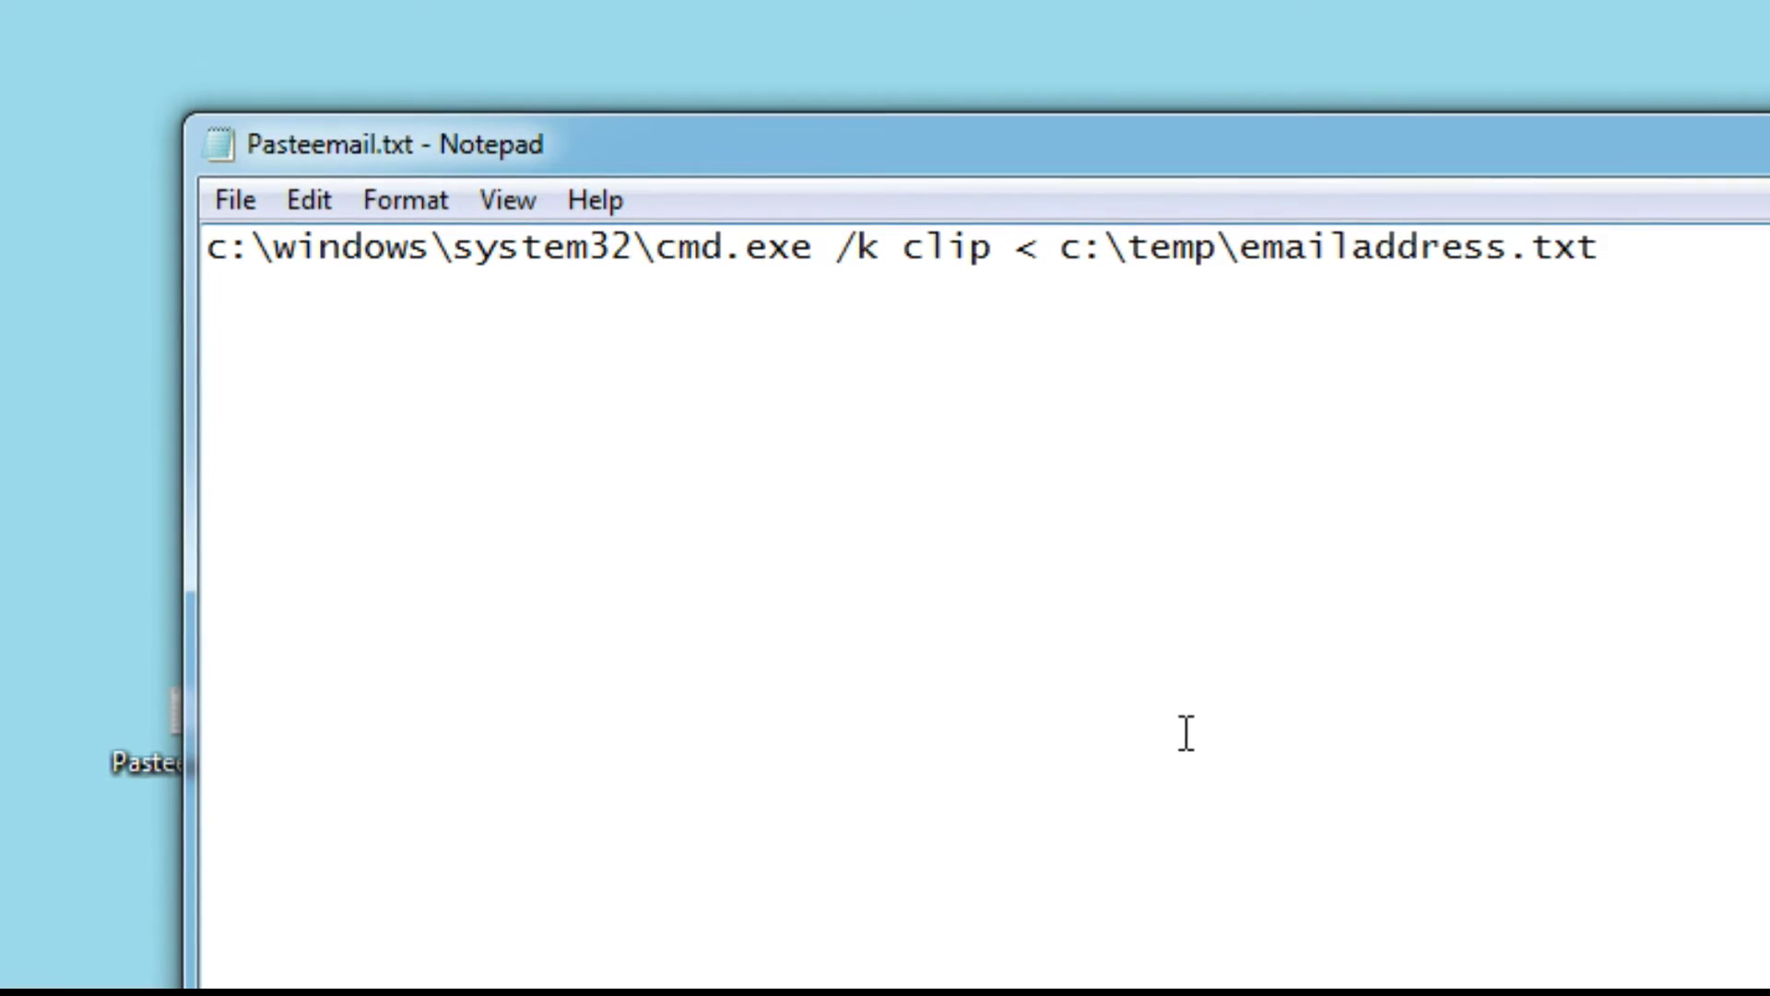
key("Return")
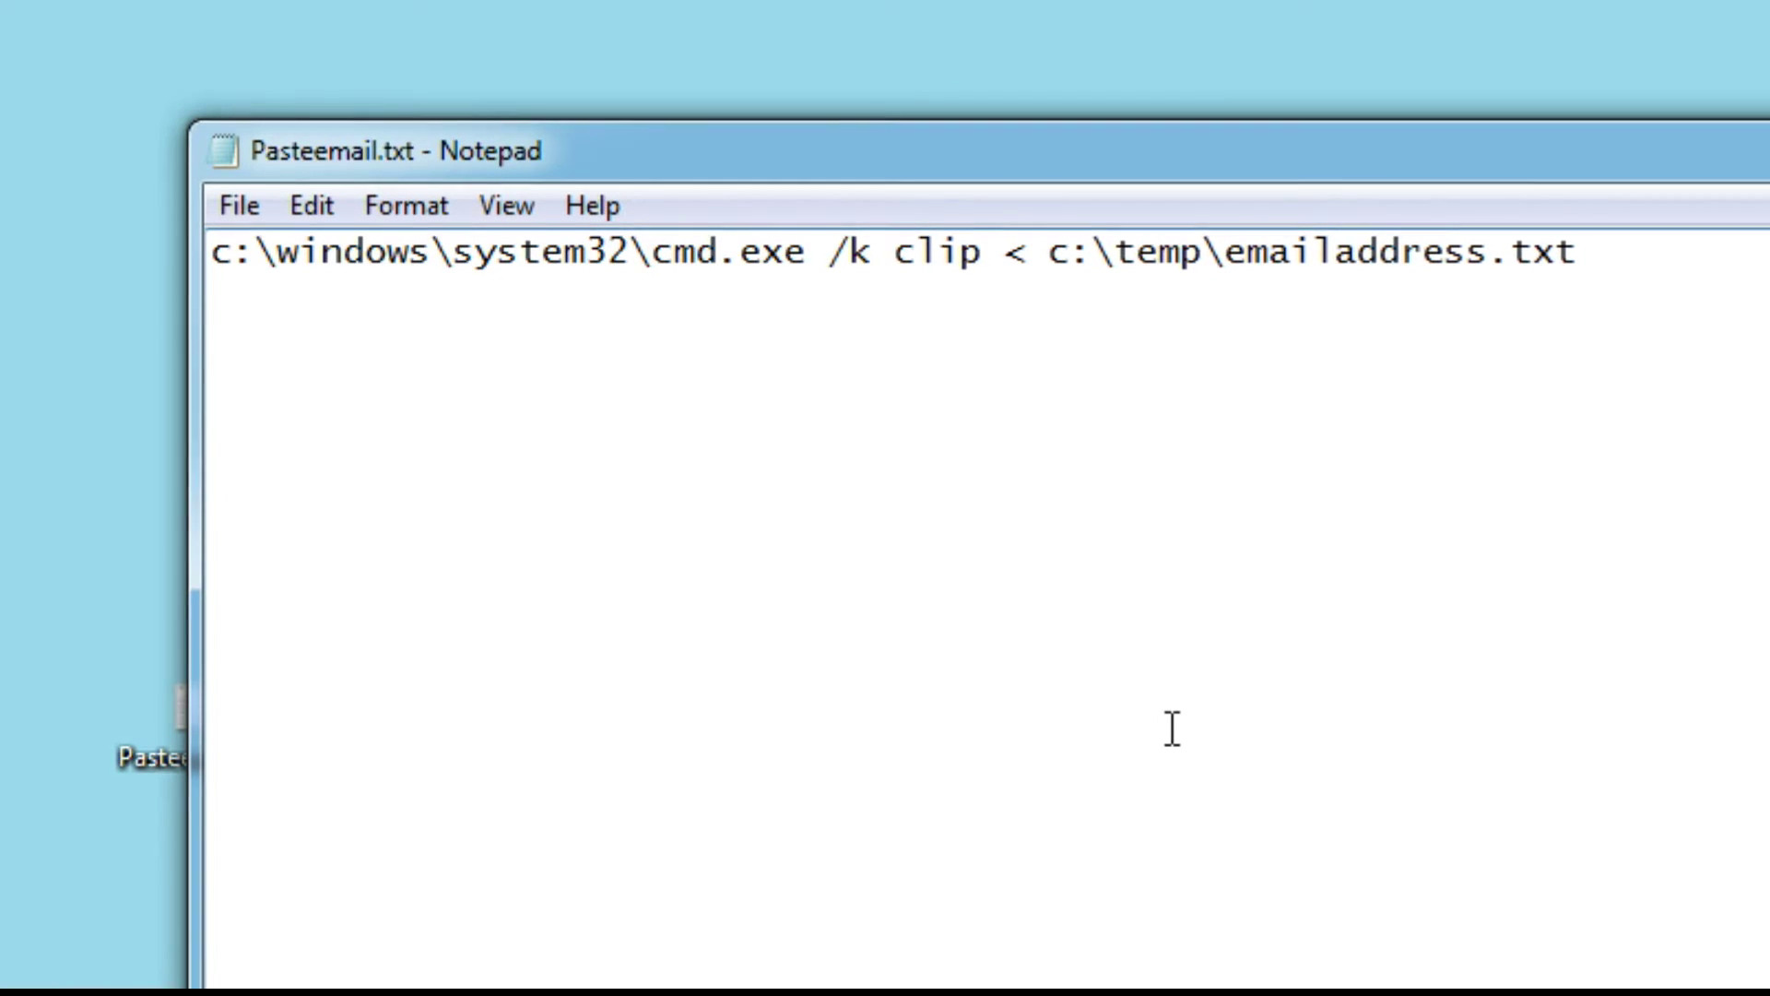
Add c:\exit as the second line, followed by an empty third line.
type("c")
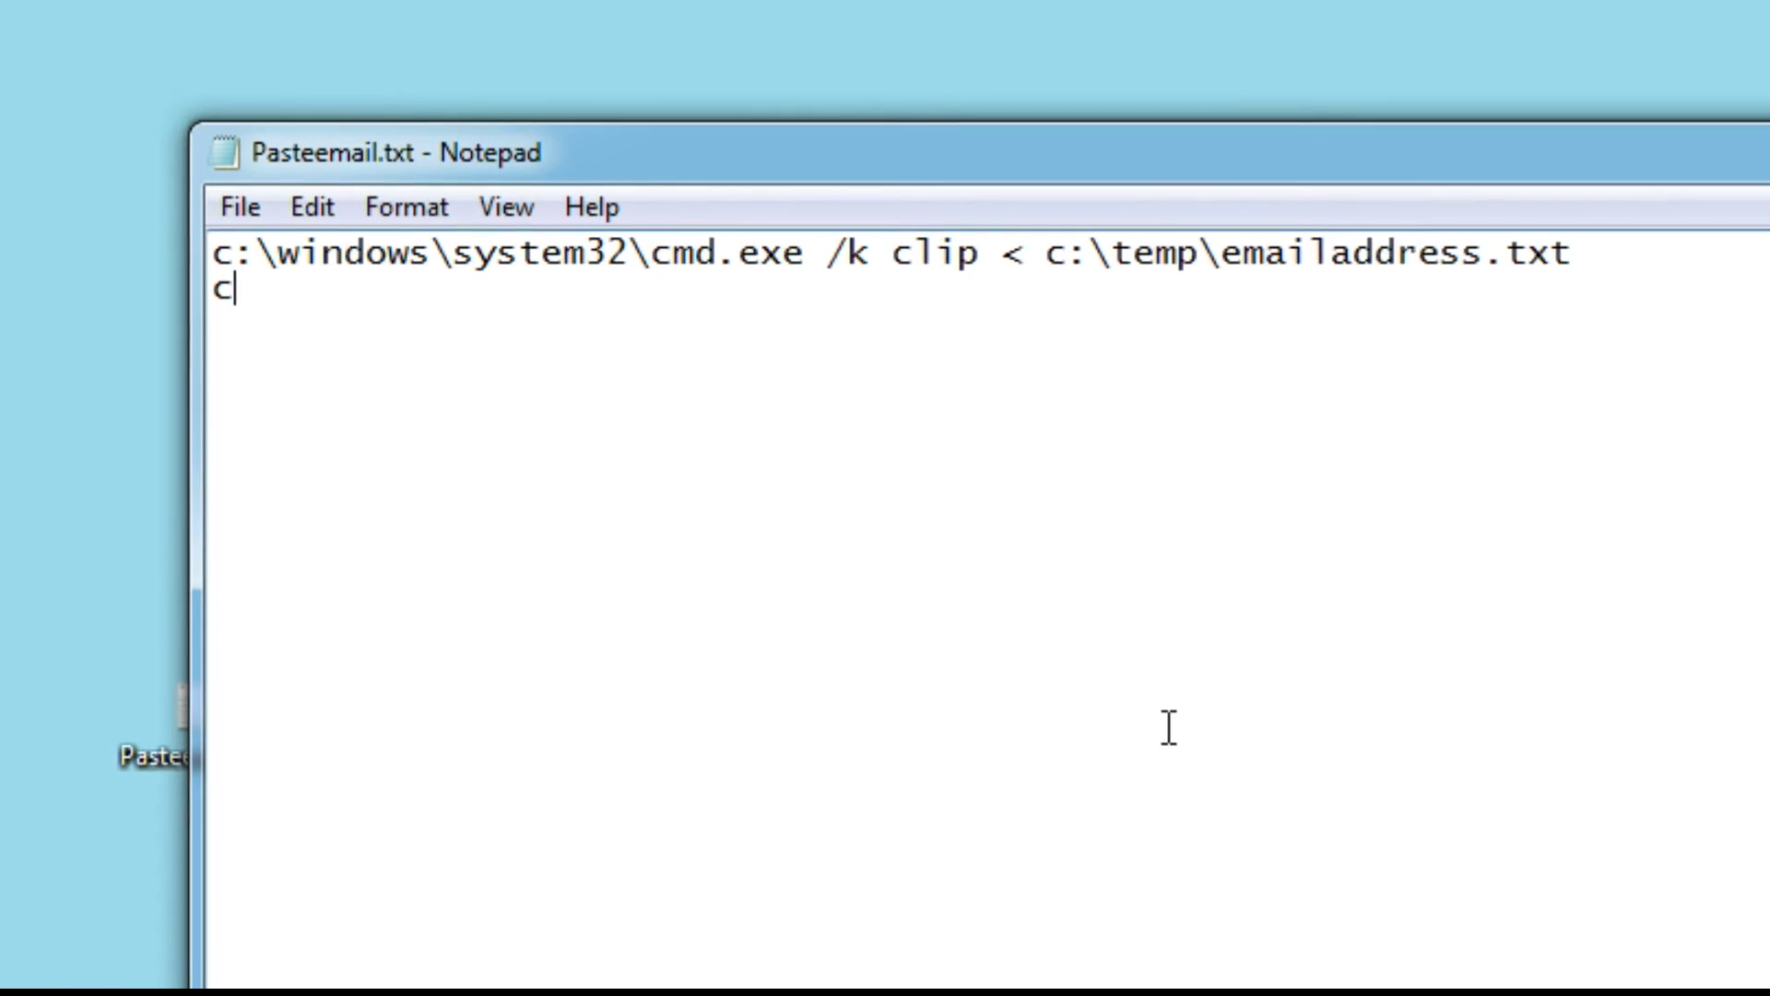
type(":")
type("\\")
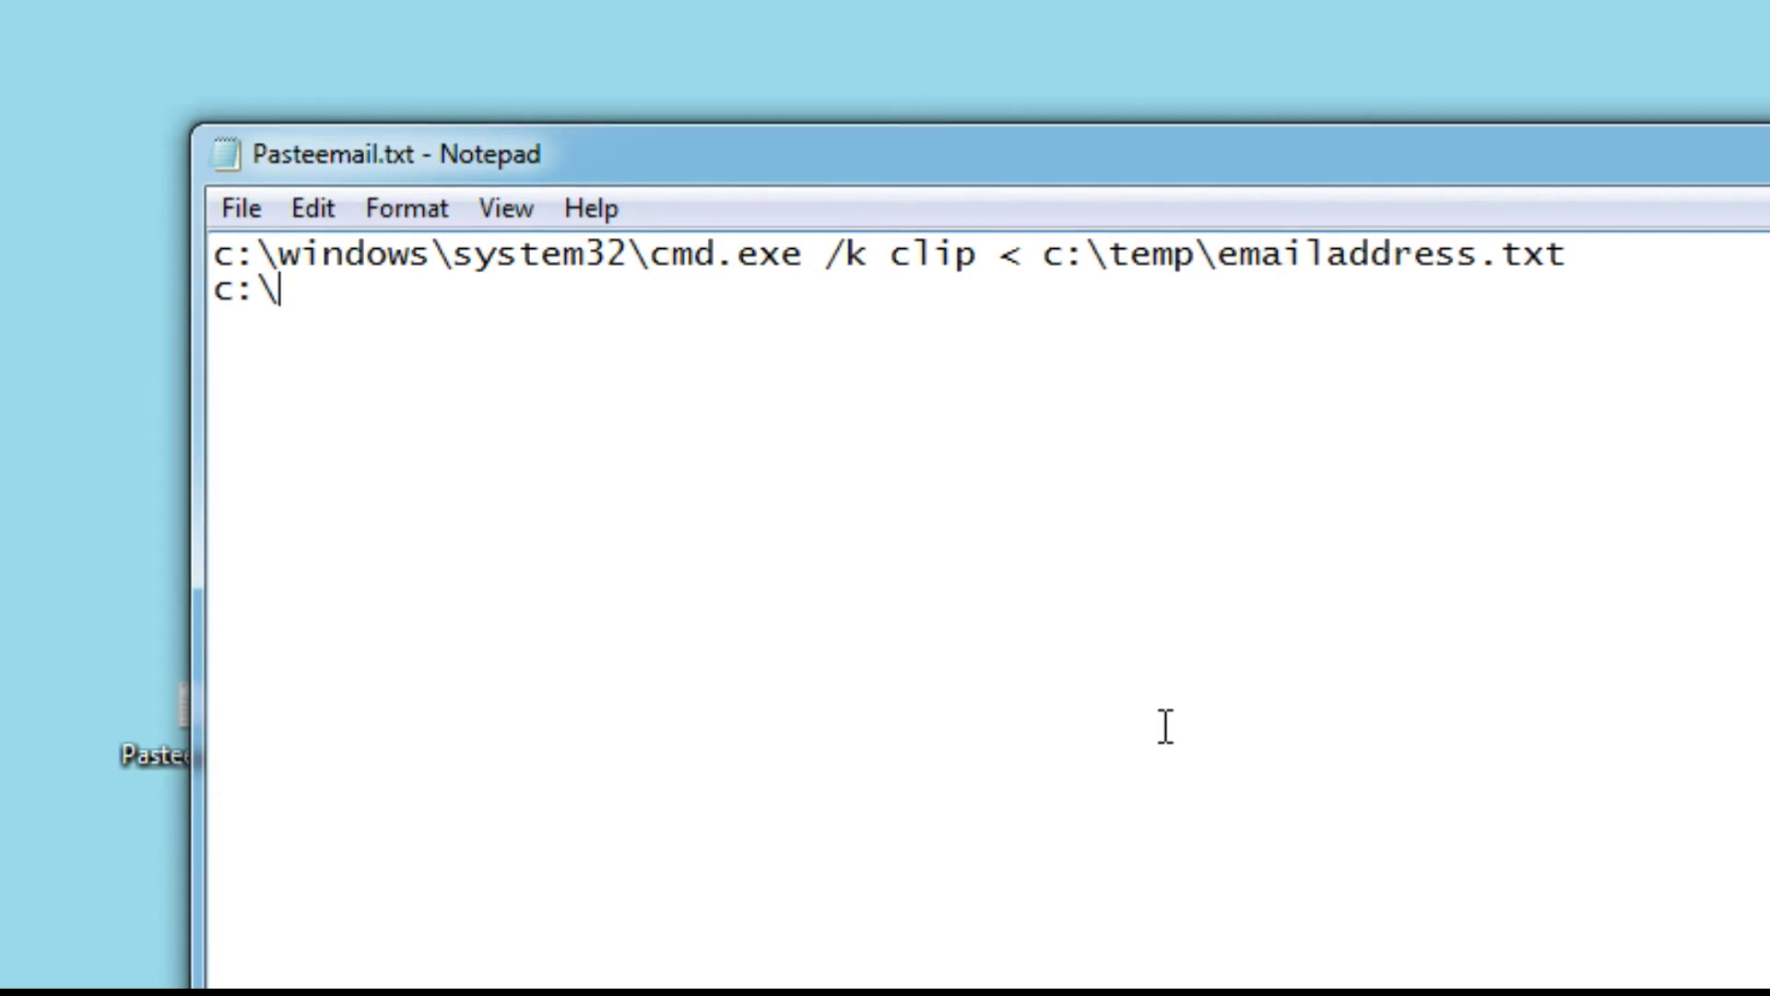
type("exit")
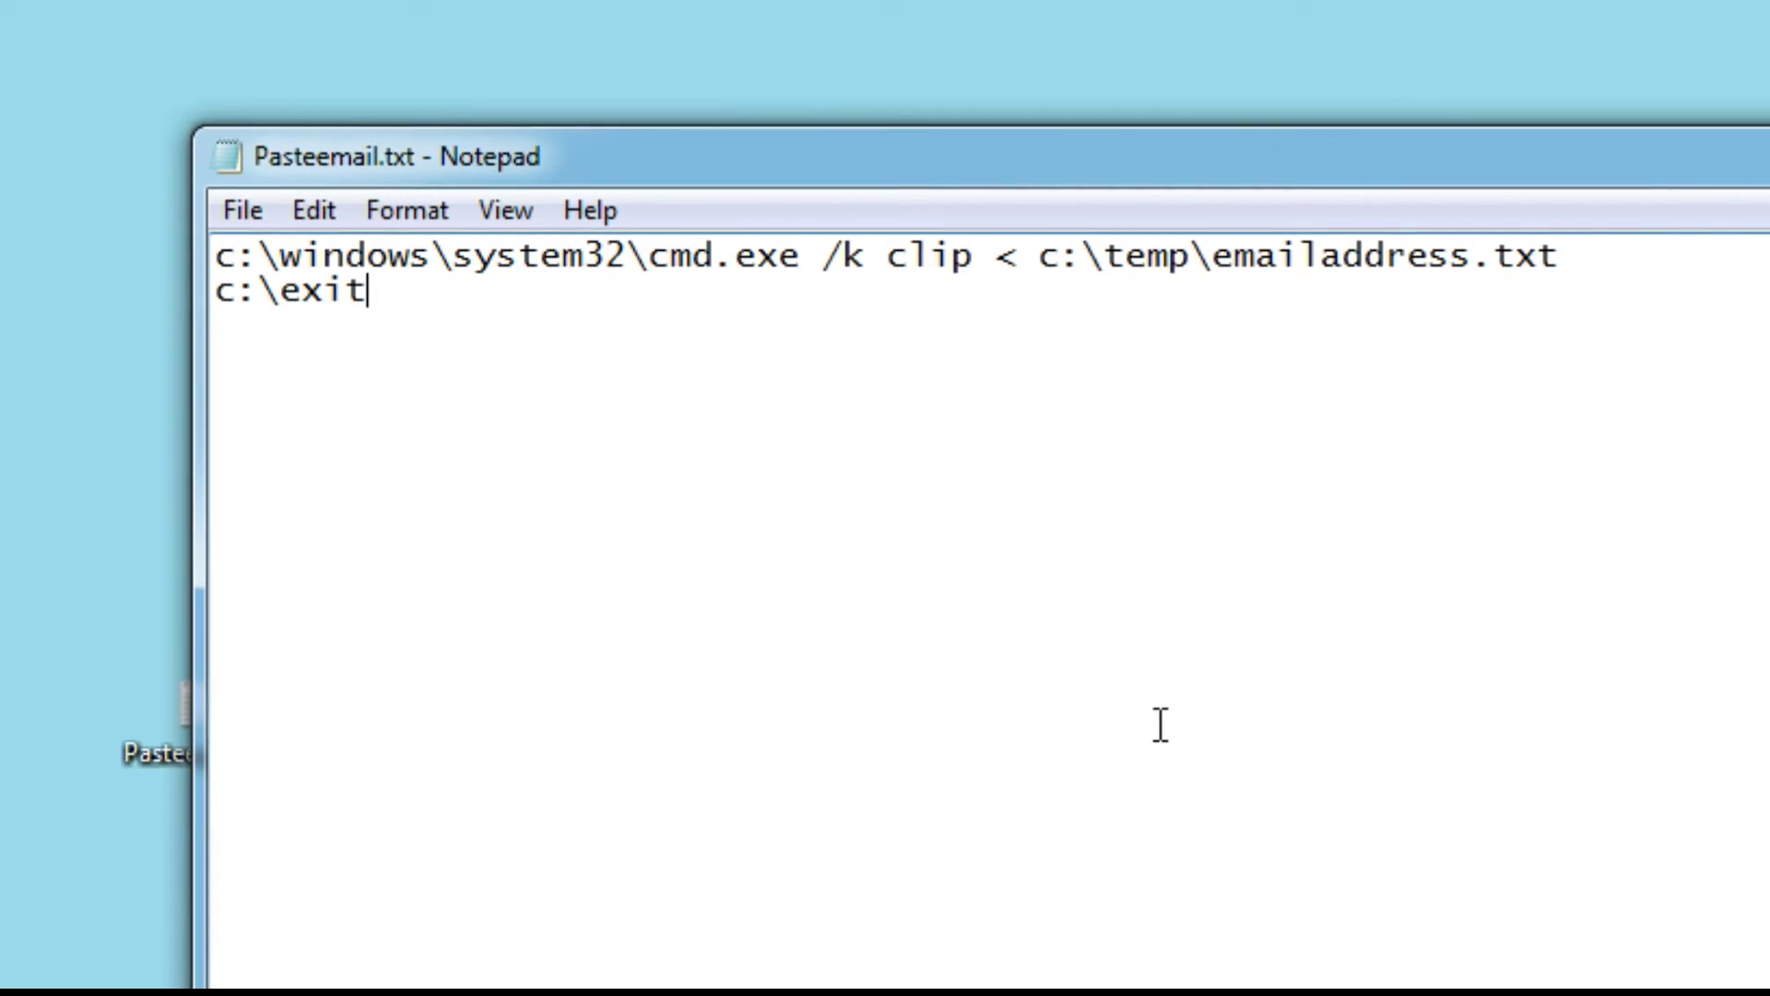
key("Return")
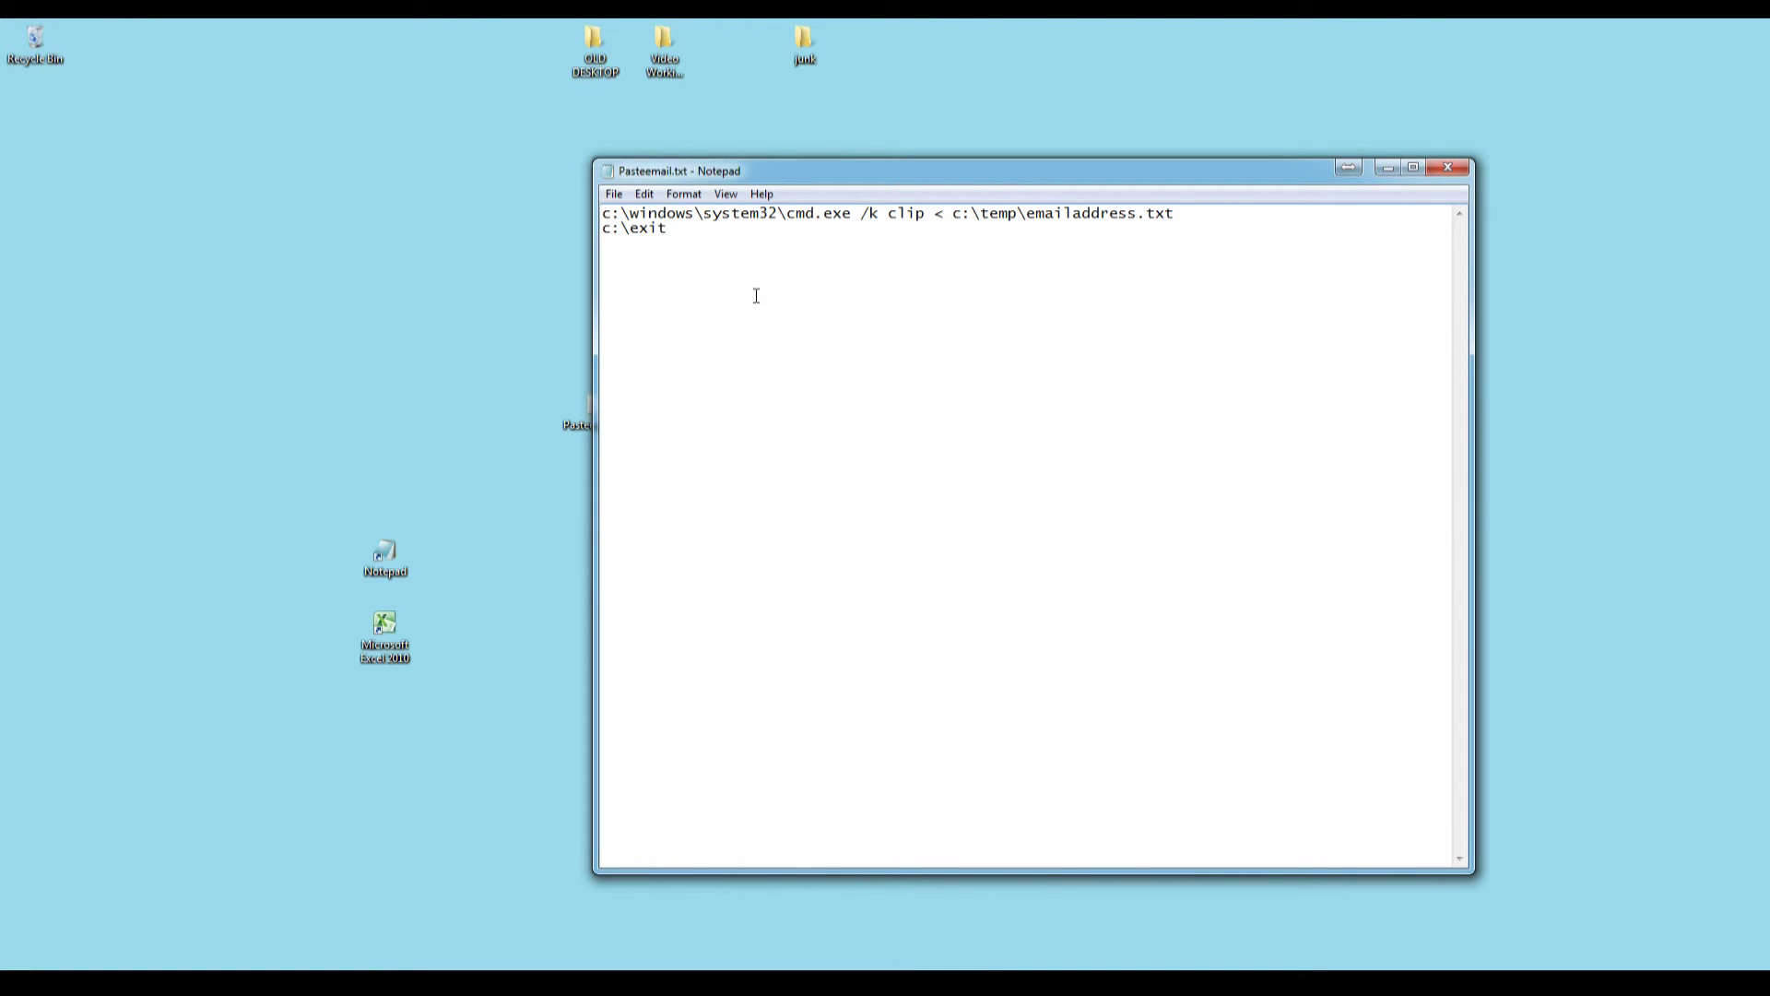
left_click(613, 196)
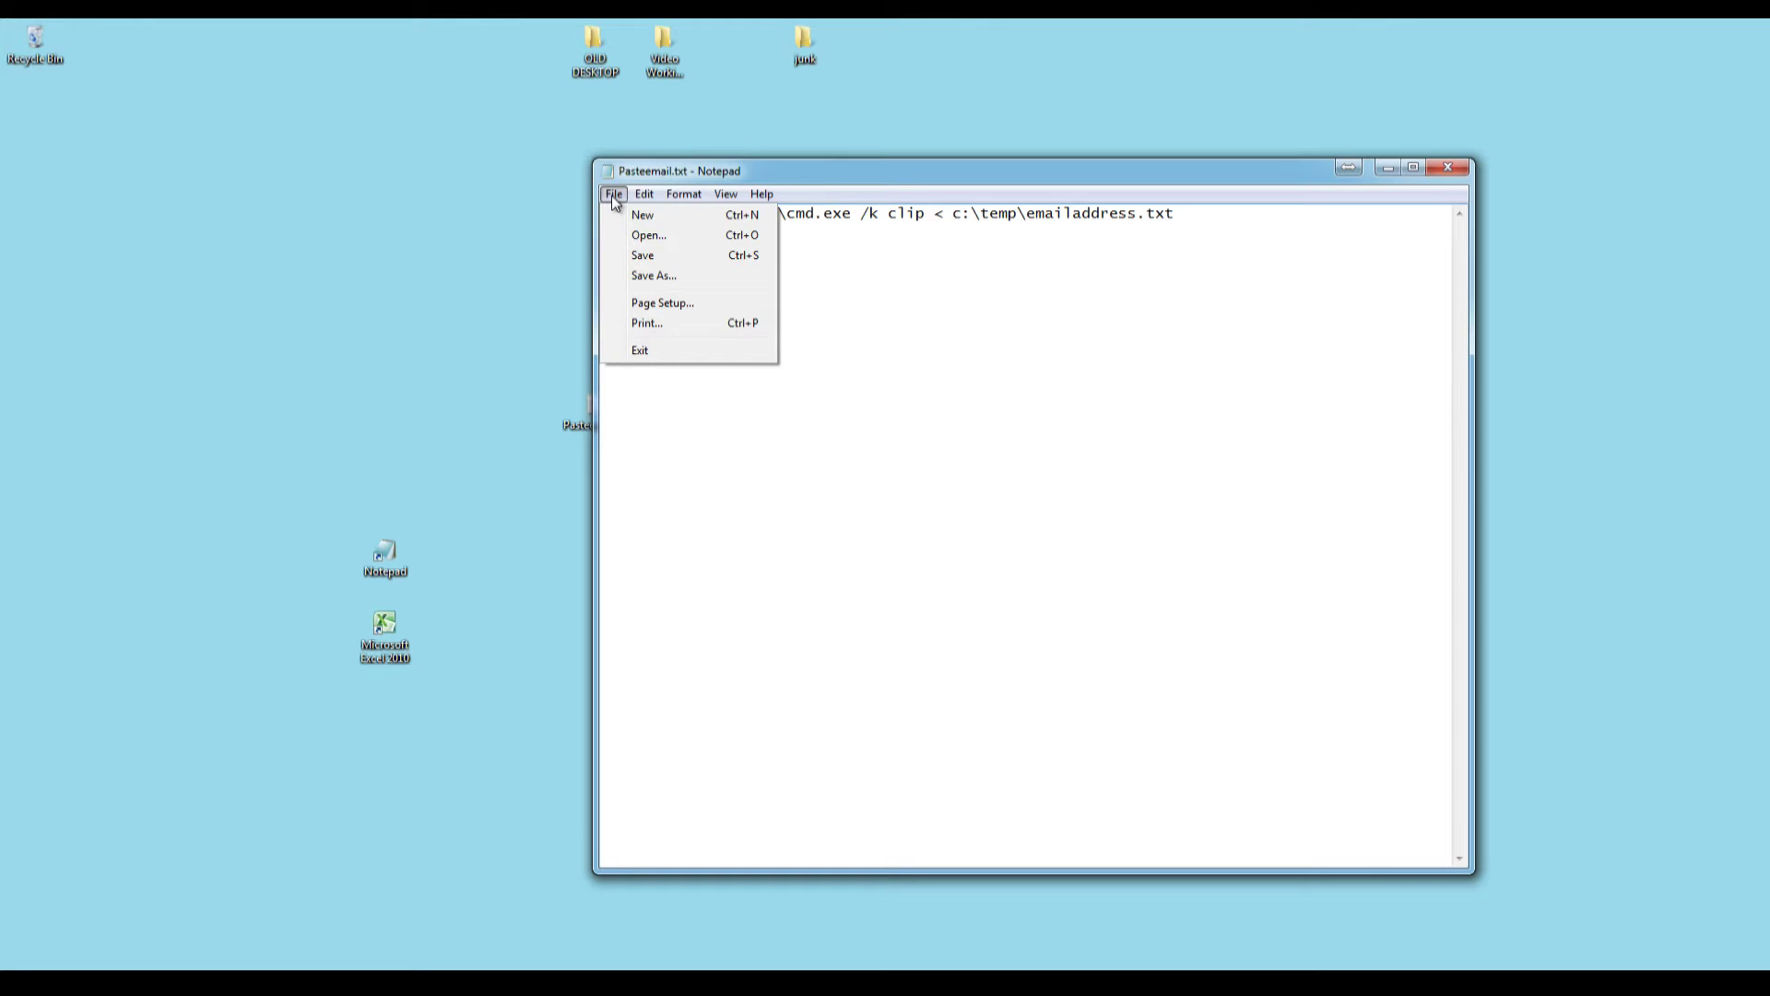
Save the two-line Pasteemail.txt script and close Notepad.
left_click(642, 255)
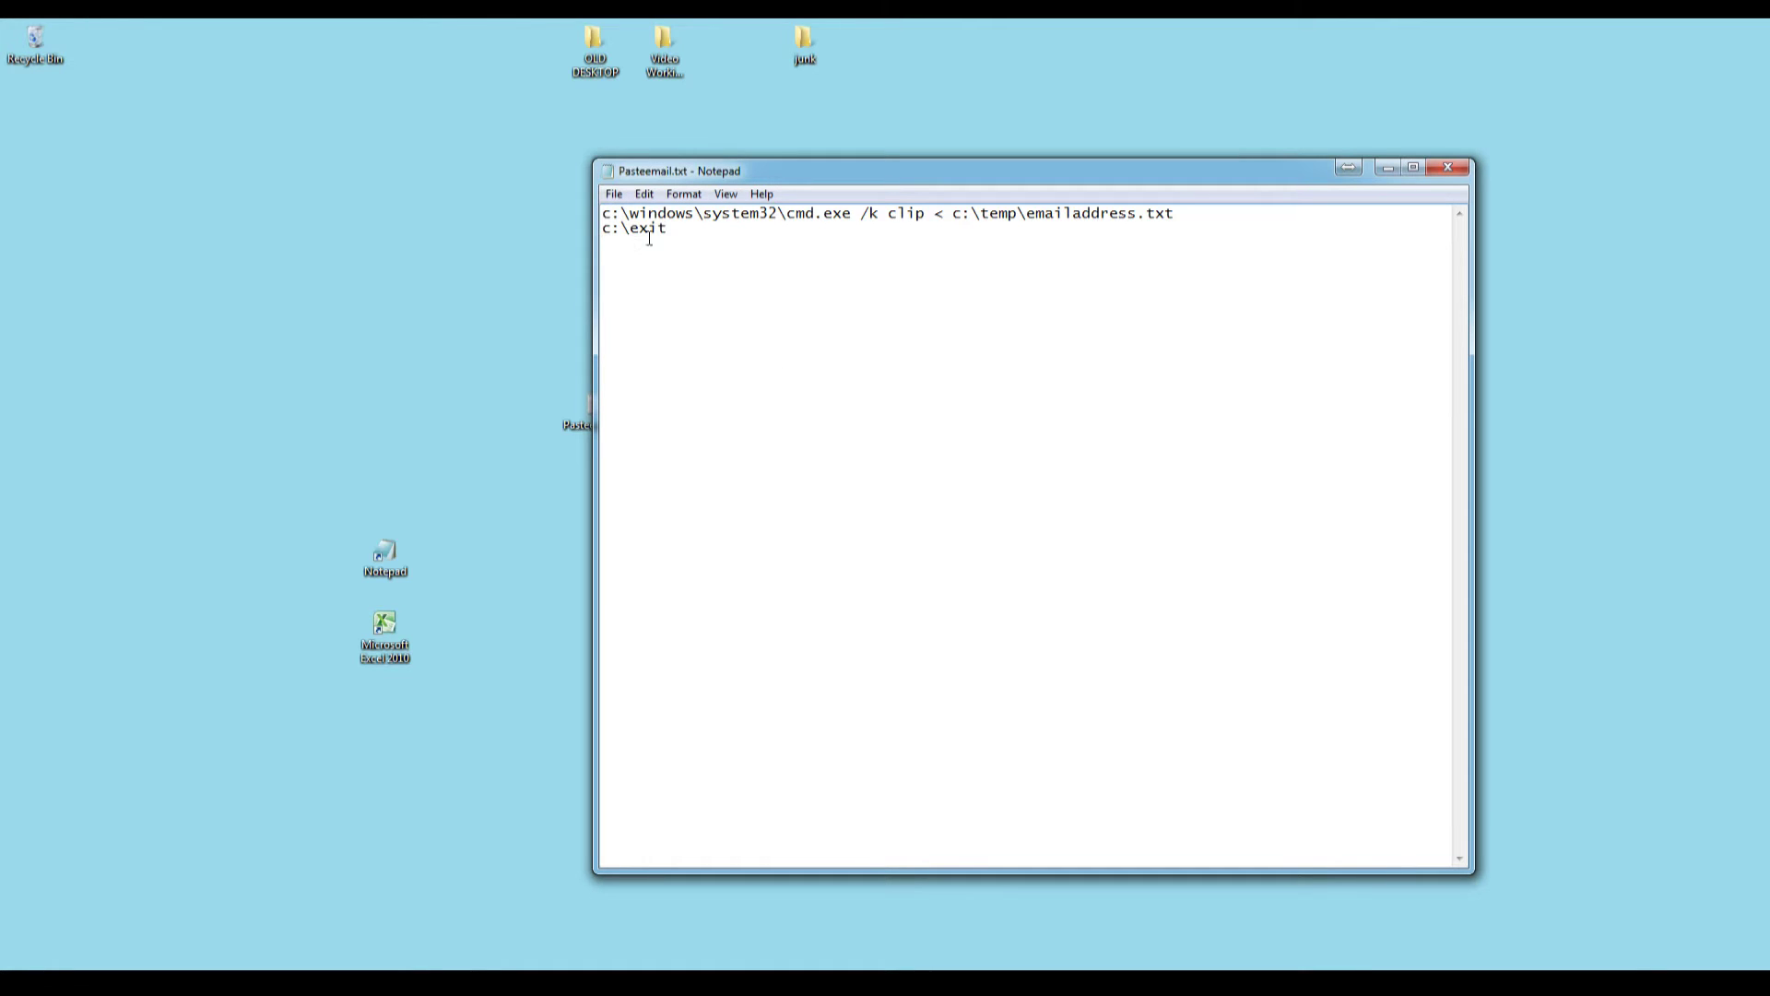
left_click_drag(677, 170, 849, 171)
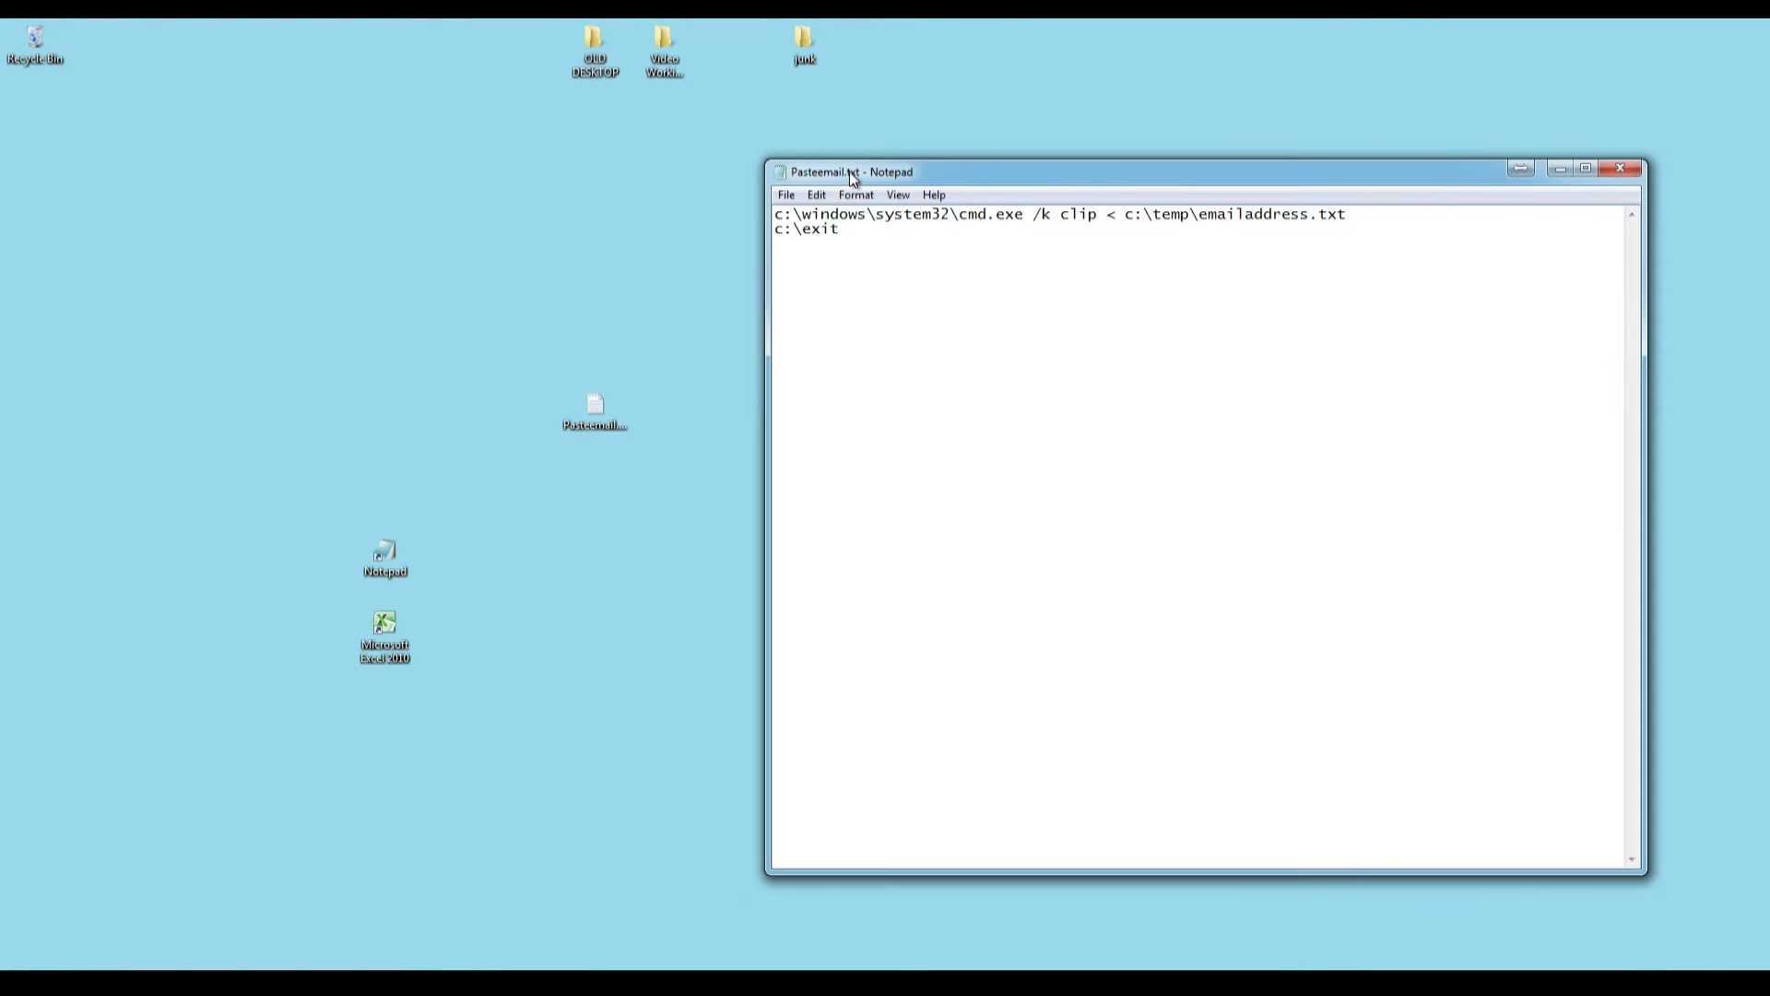
left_click(1620, 170)
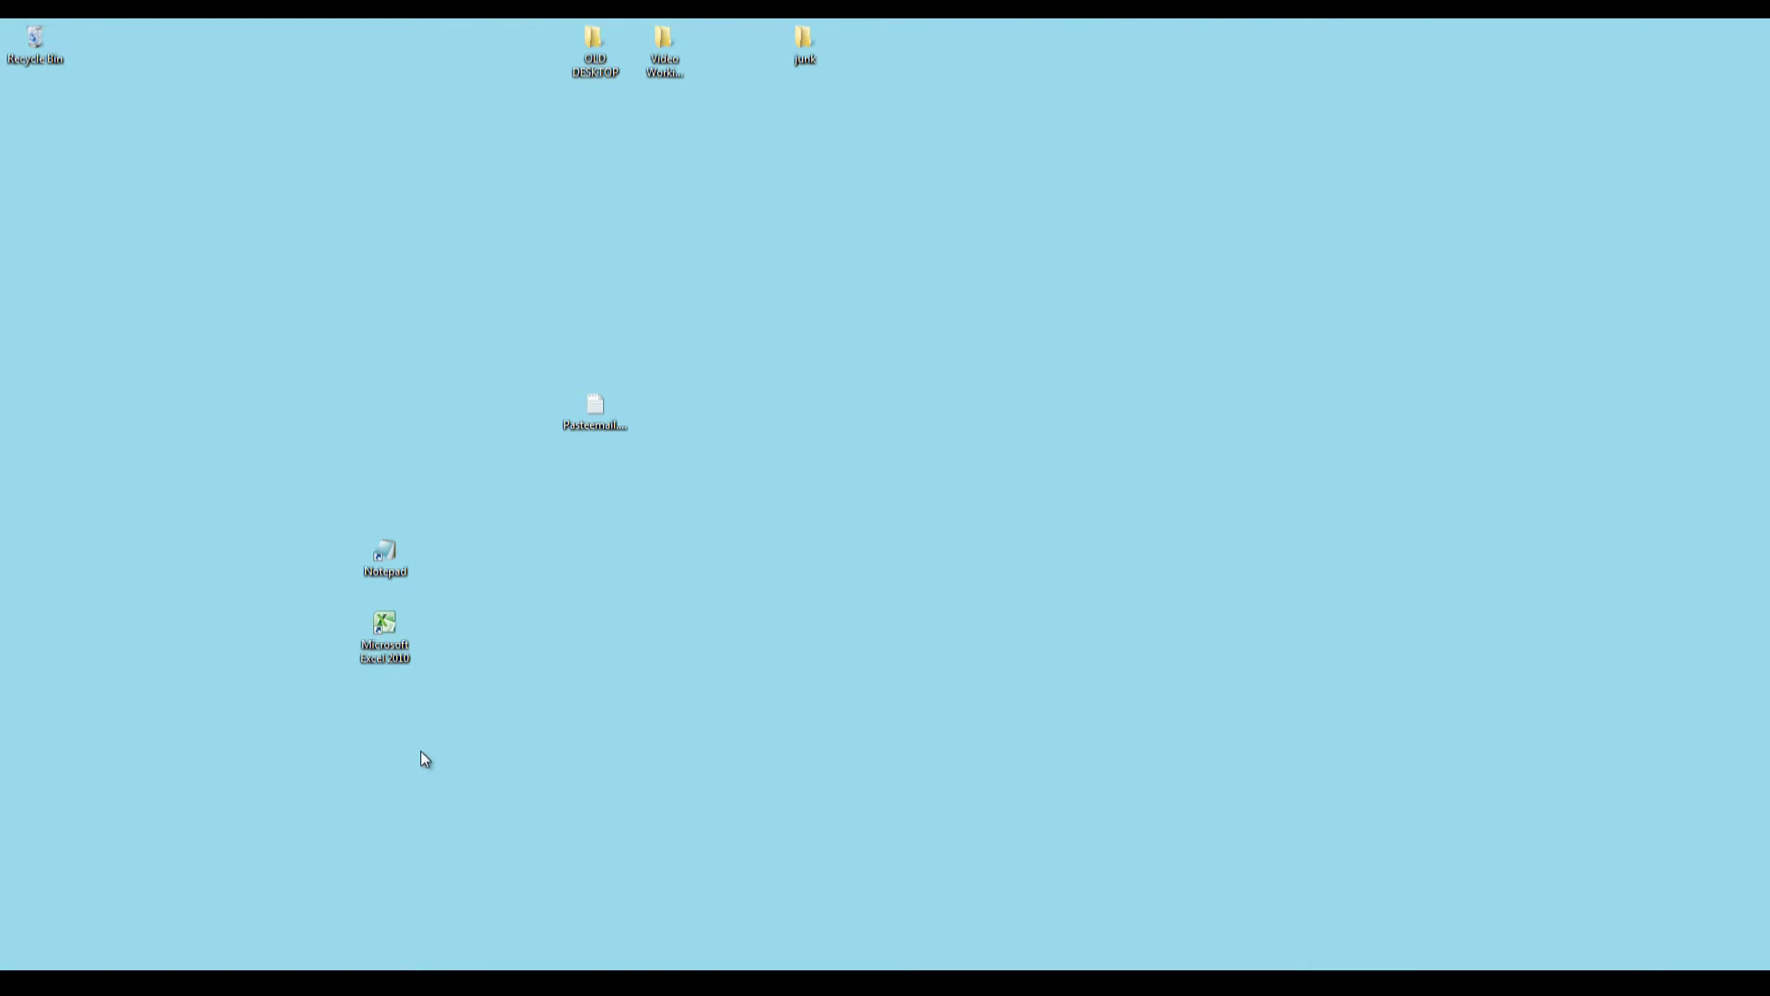
Restore the C:\Temp window and move Pasteemail.txt from the desktop into it.
mouse_move(221, 983)
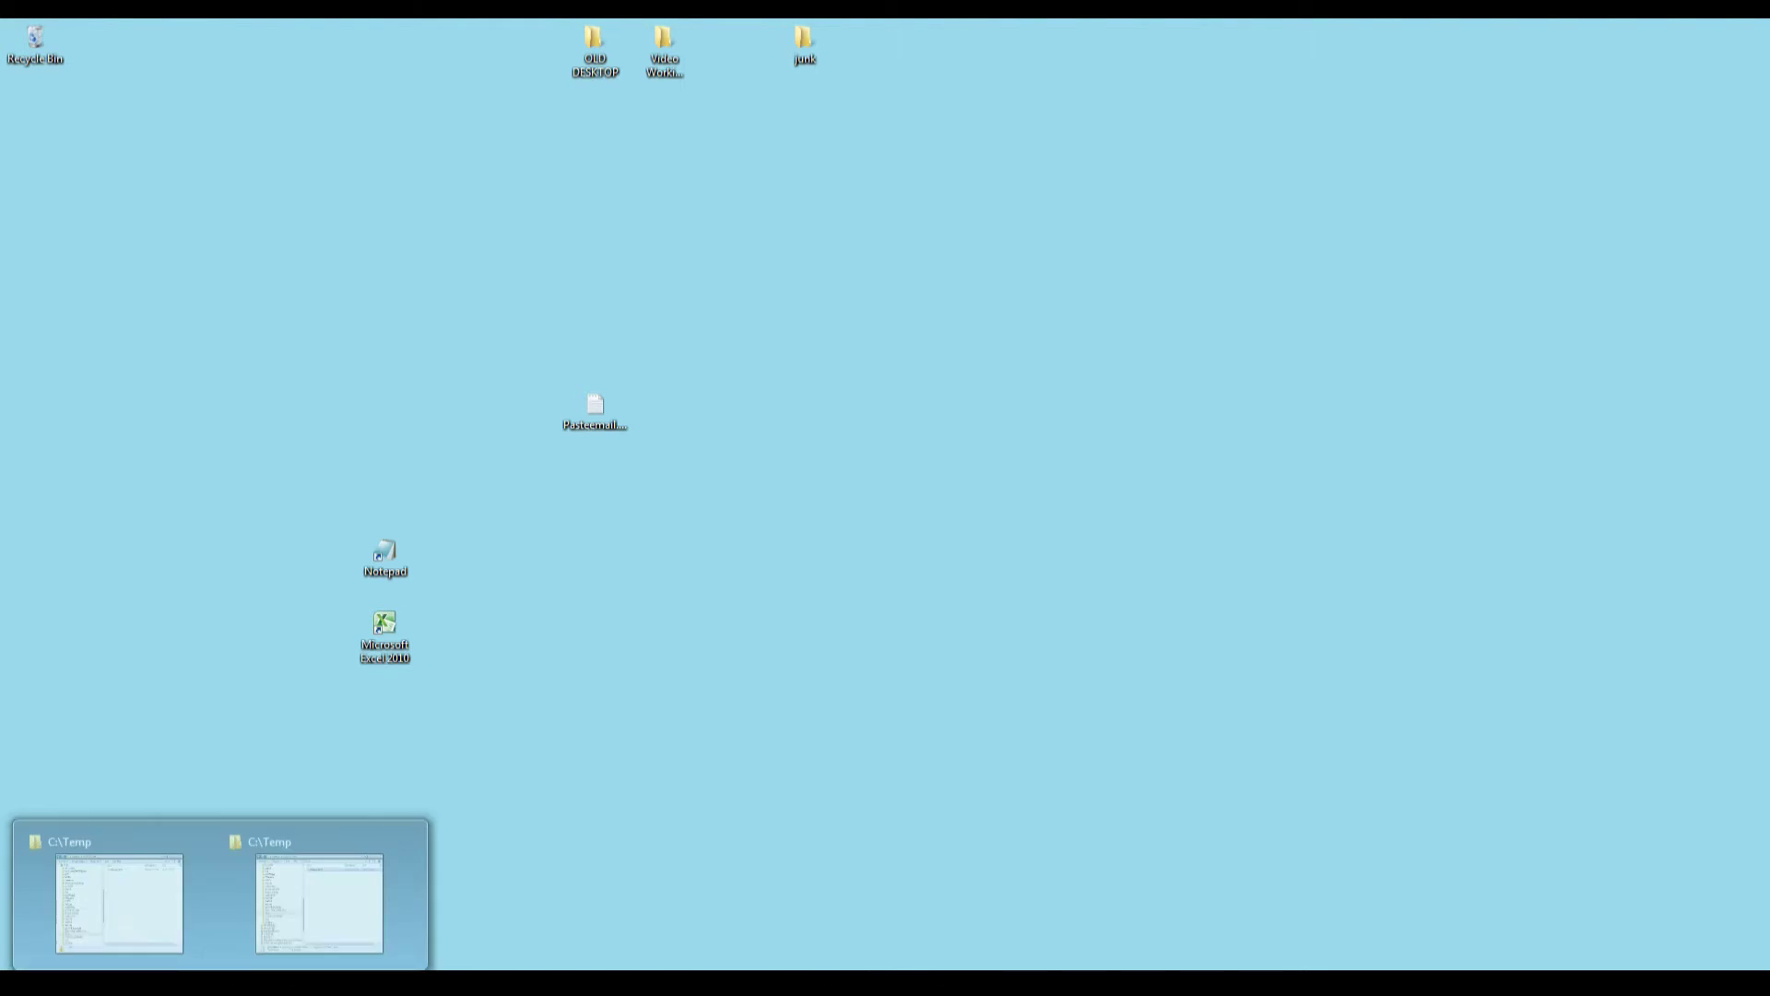
left_click(309, 905)
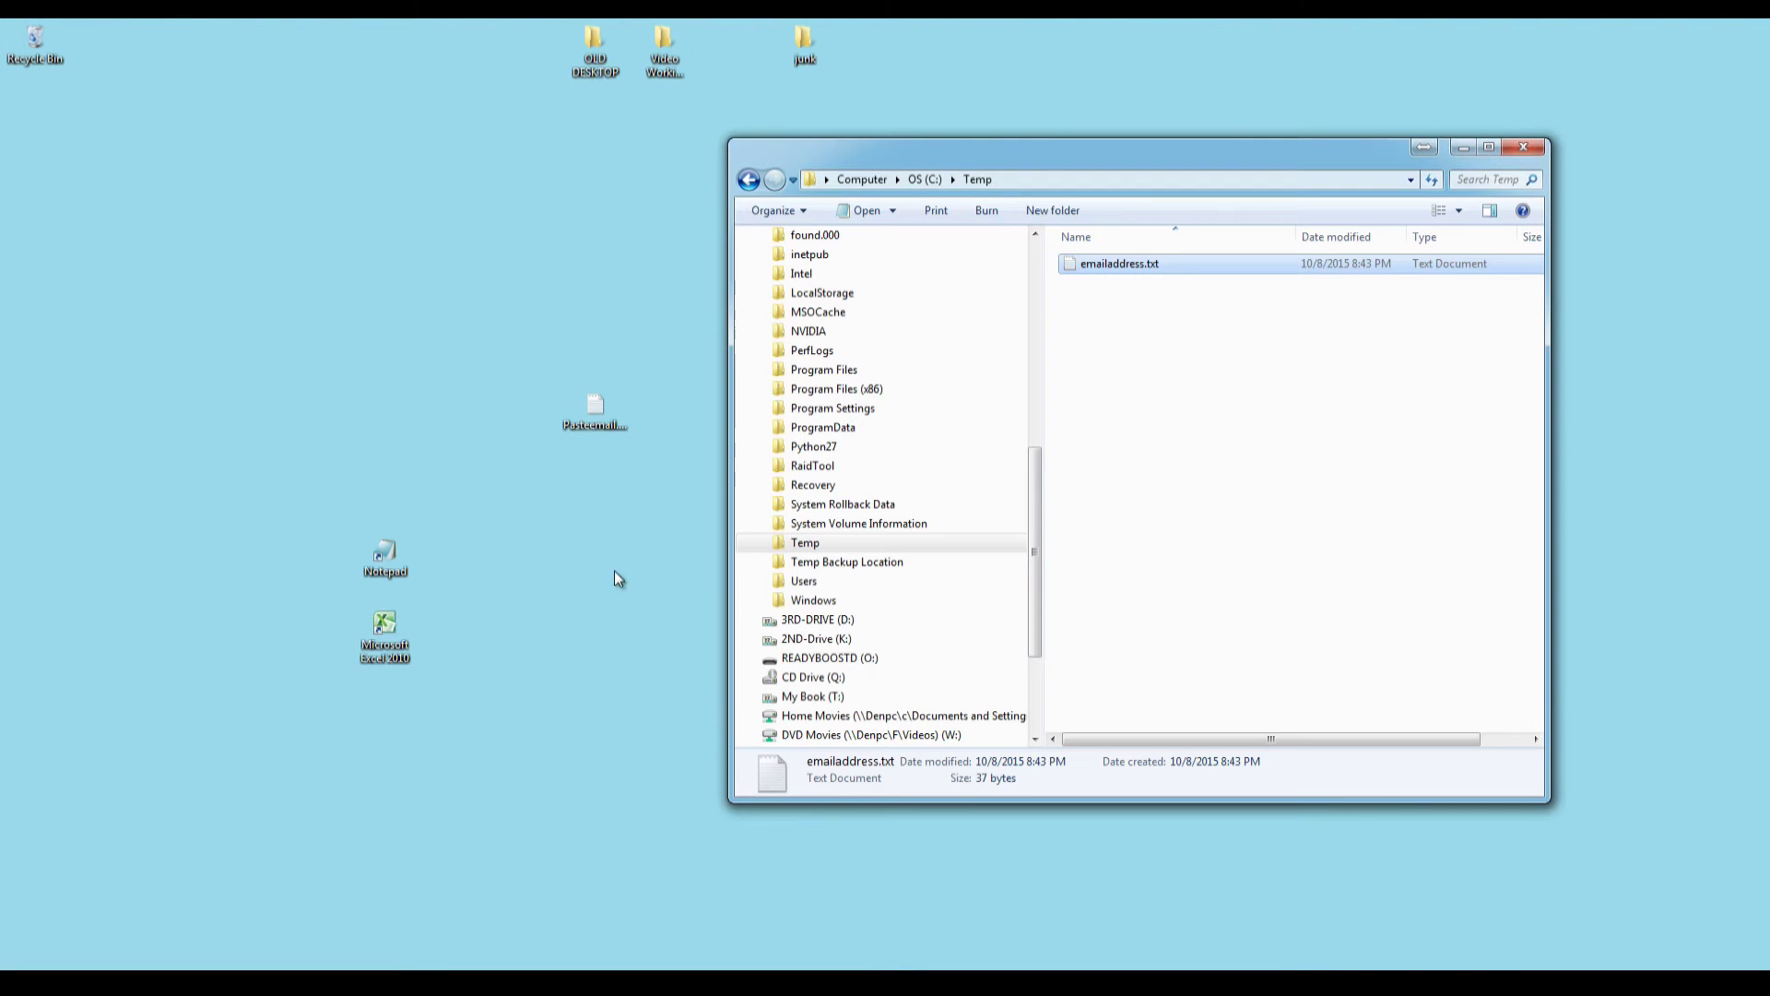
left_click(604, 417)
left_click_drag(604, 416, 1106, 322)
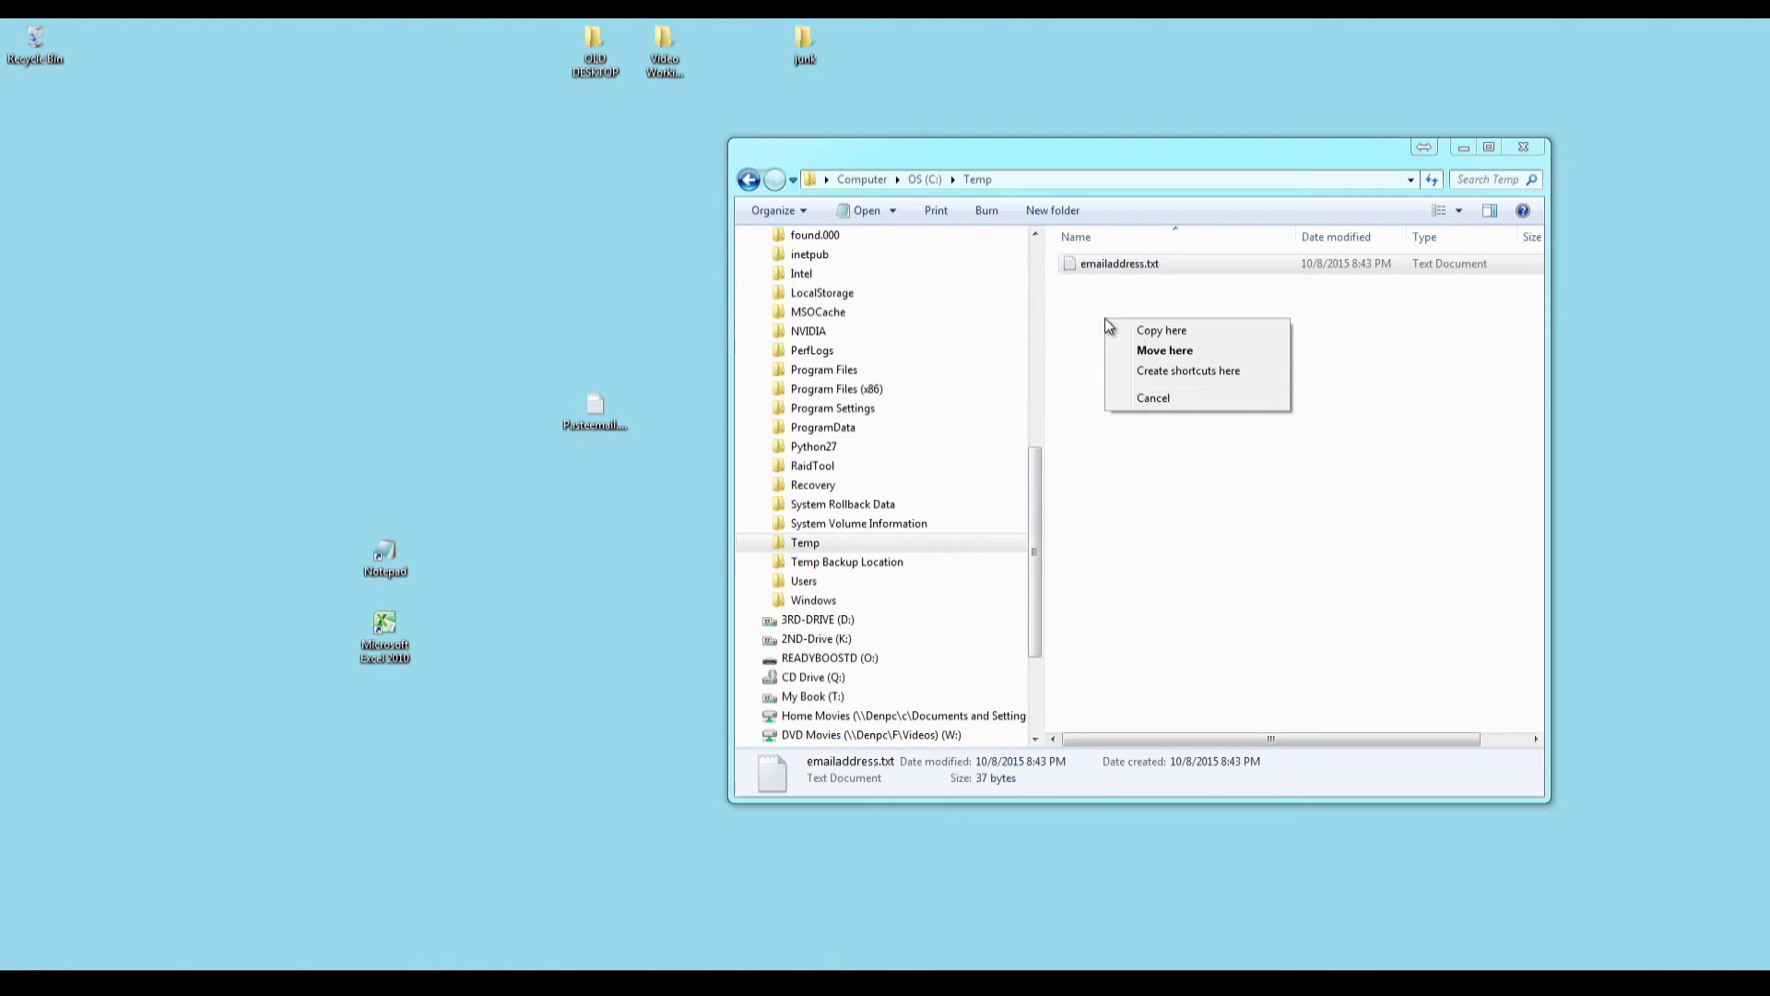
left_click(1147, 354)
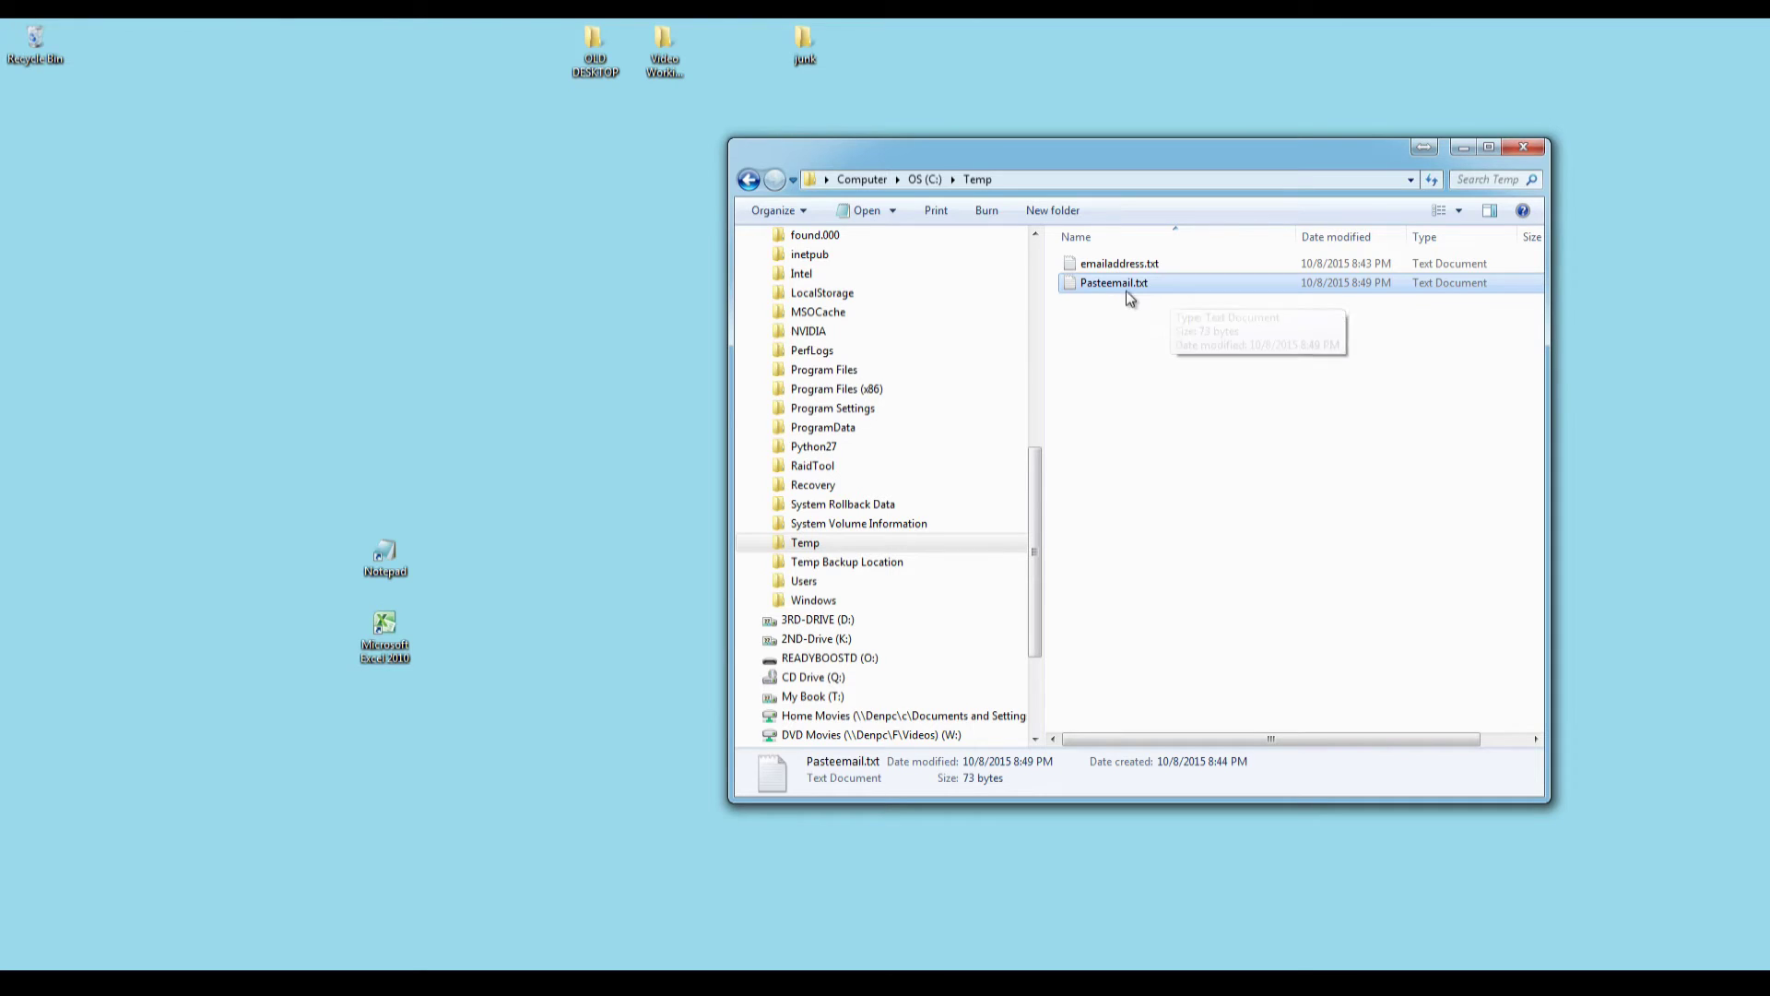
Copy Pasteemail.txt and paste it into C:\Temp as Pasteemail - Copy.txt.
right_click(1089, 283)
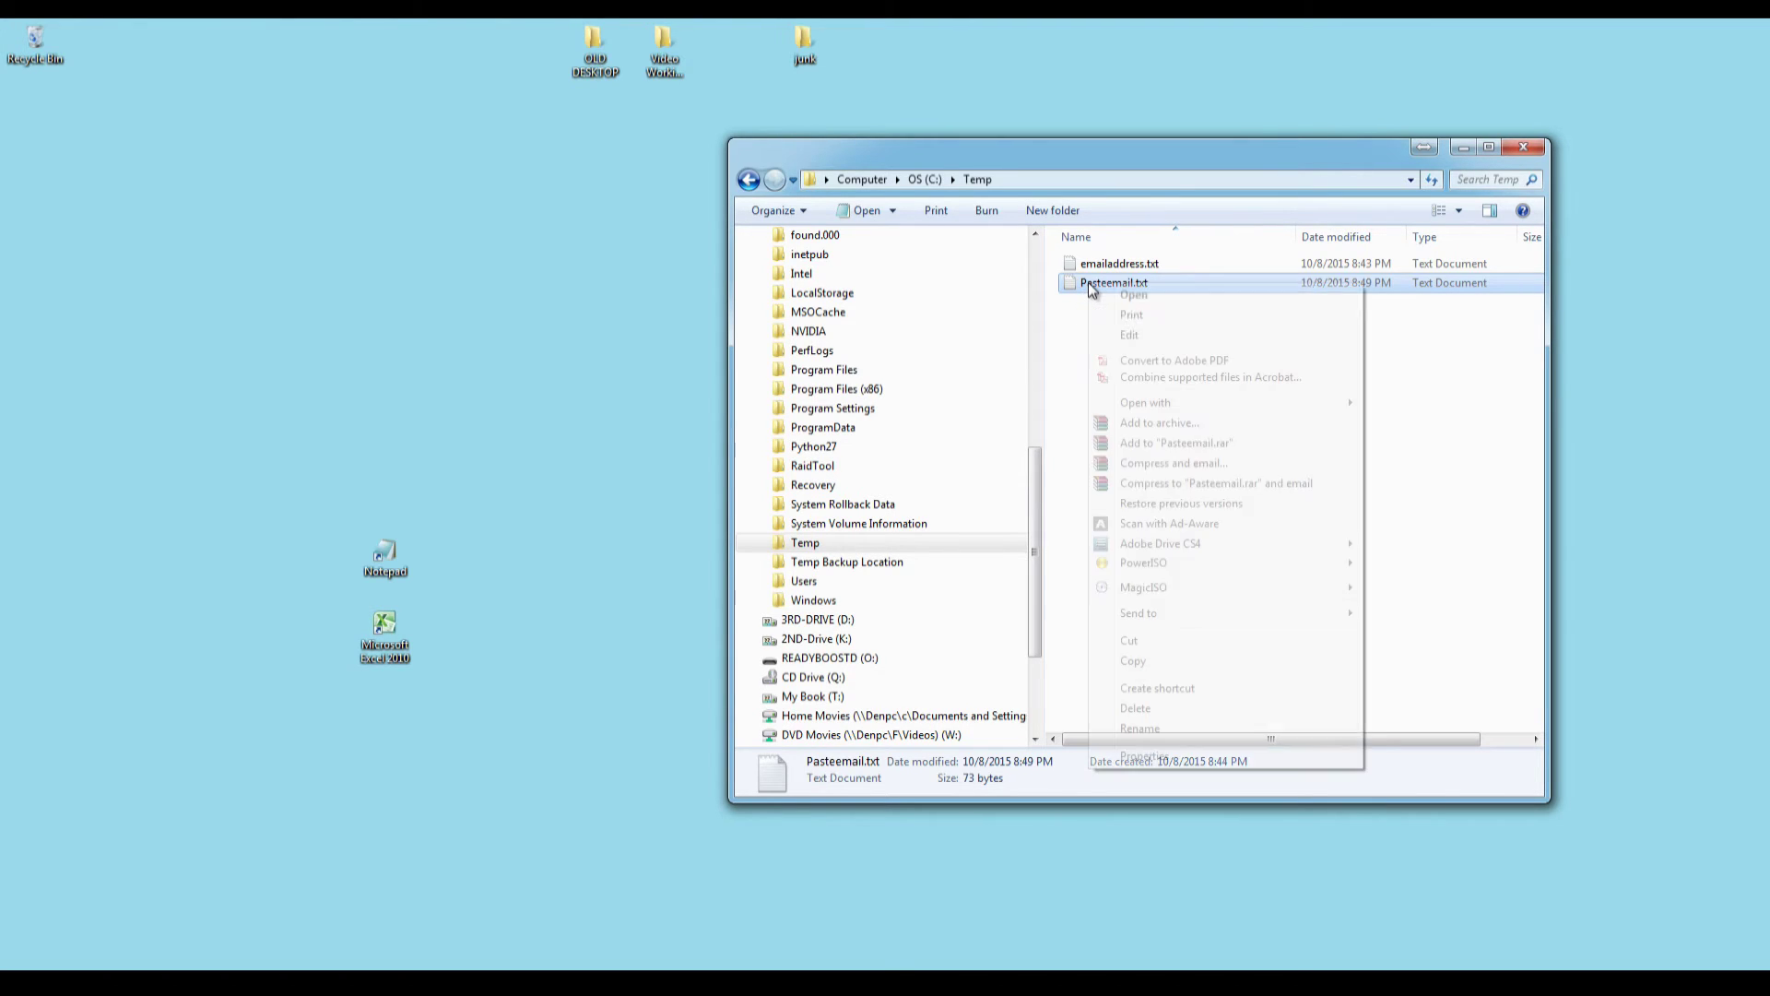
left_click(1140, 661)
left_click(1094, 400)
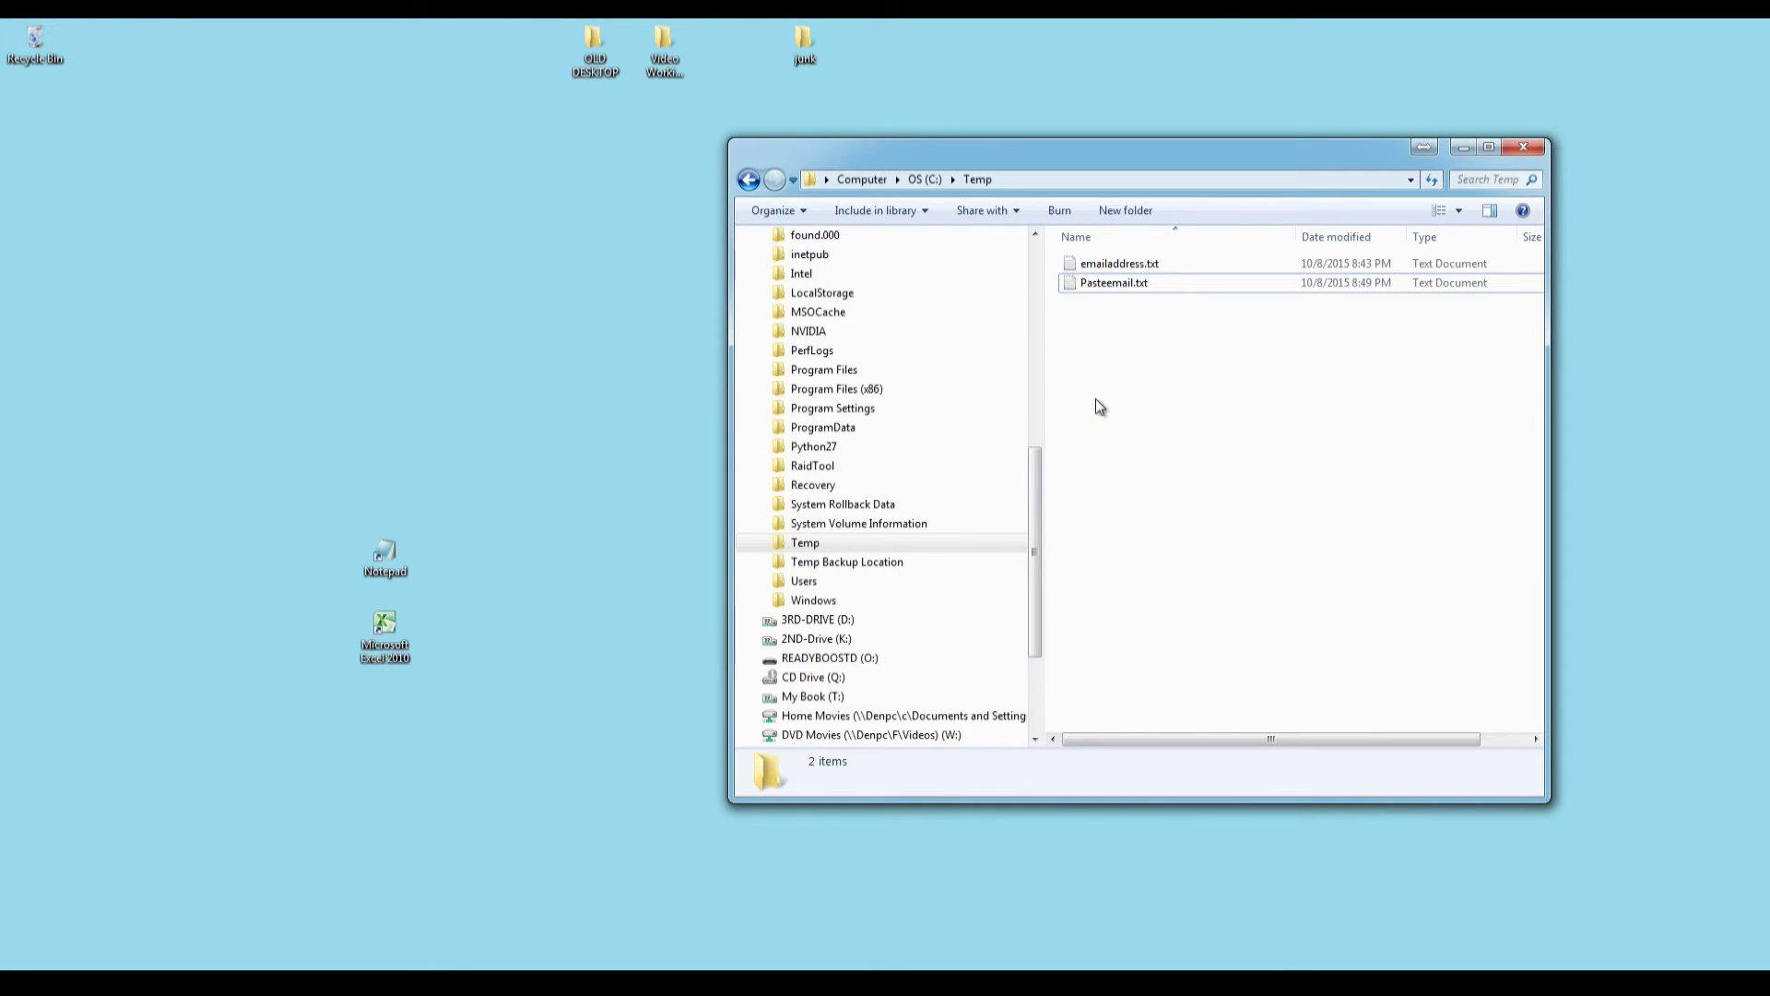
right_click(1083, 351)
left_click(1132, 474)
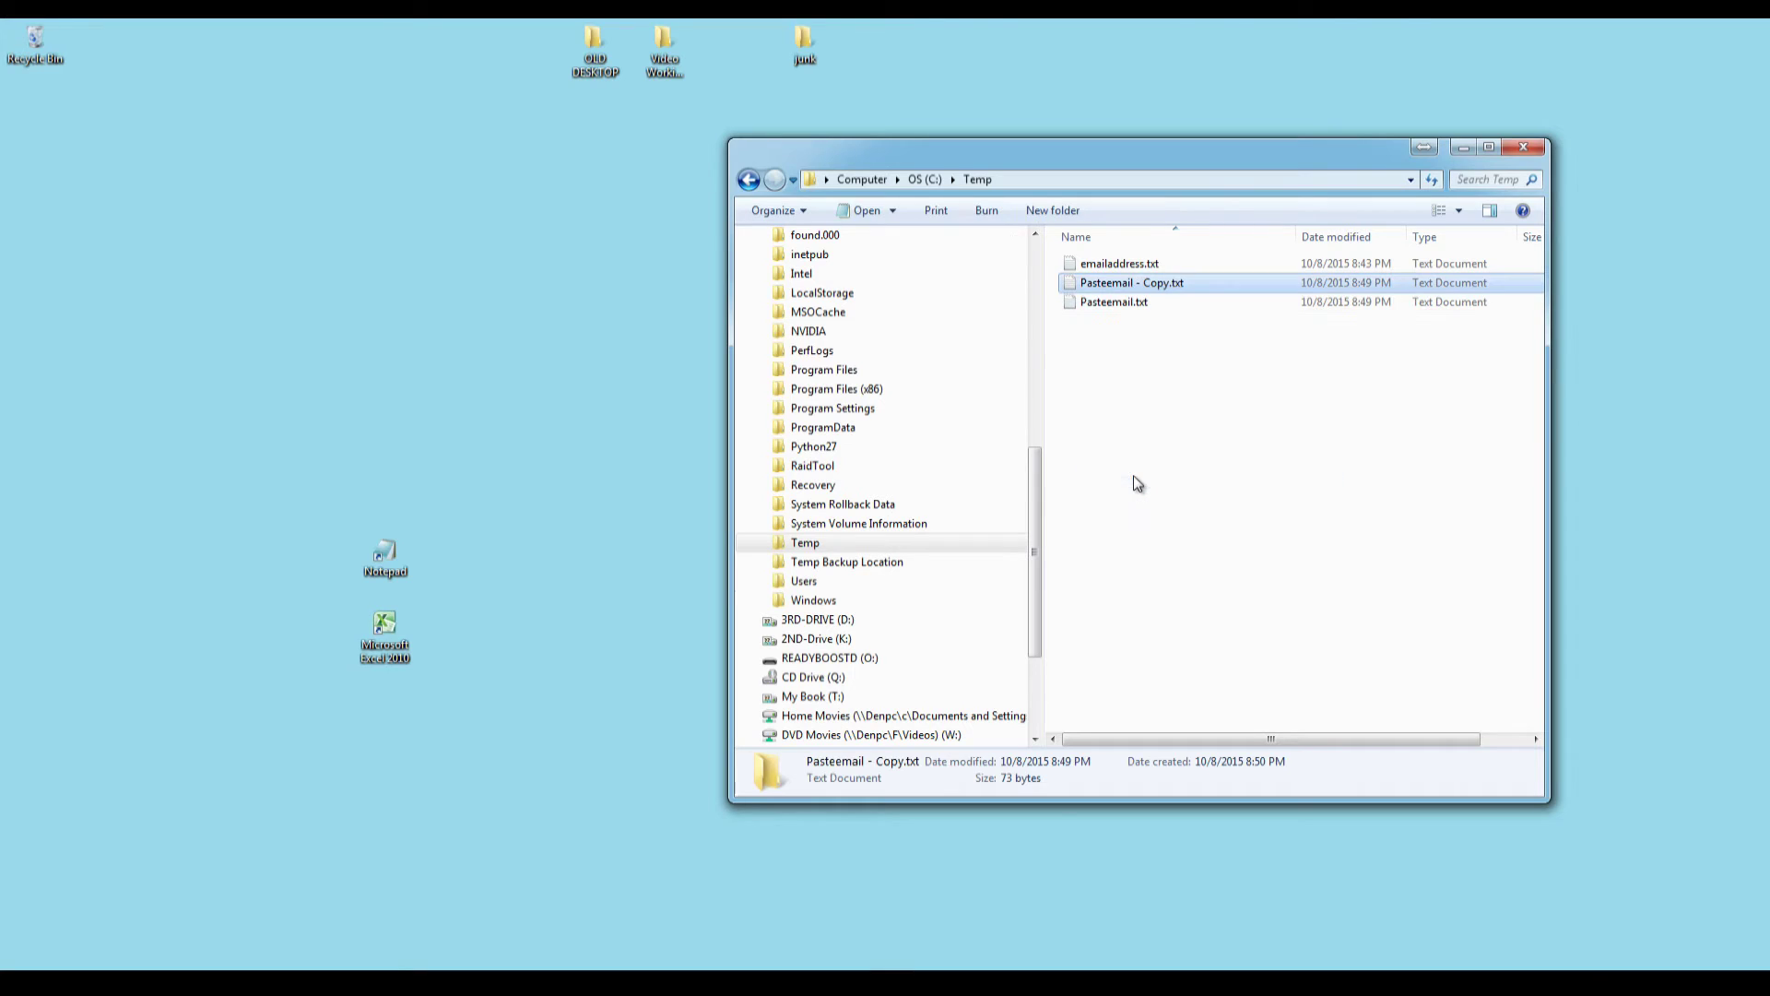
left_click(1144, 282)
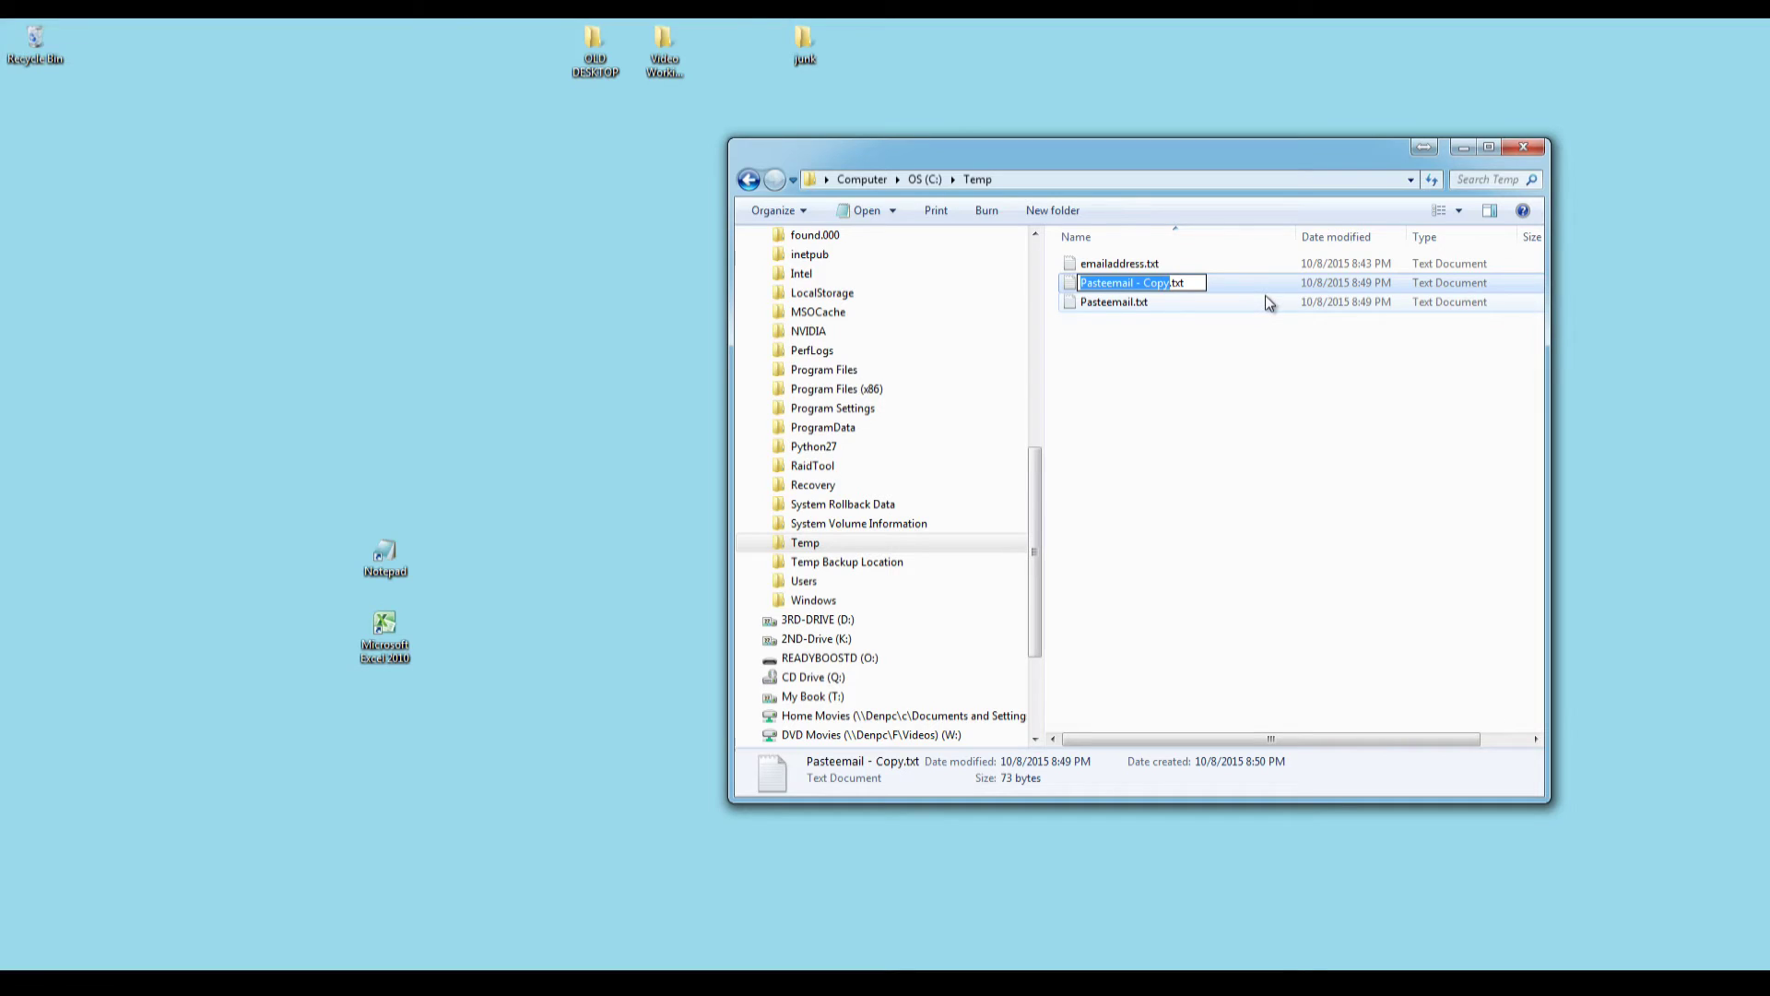
Rename Pasteemail - Copy.txt to Pasteemail.bat and accept the extension-change warning.
key("Right")
key("BackSpace")
key("BackSpace")
key("BackSpace")
key("BackSpace")
key("BackSpace")
key("BackSpace")
key("BackSpace")
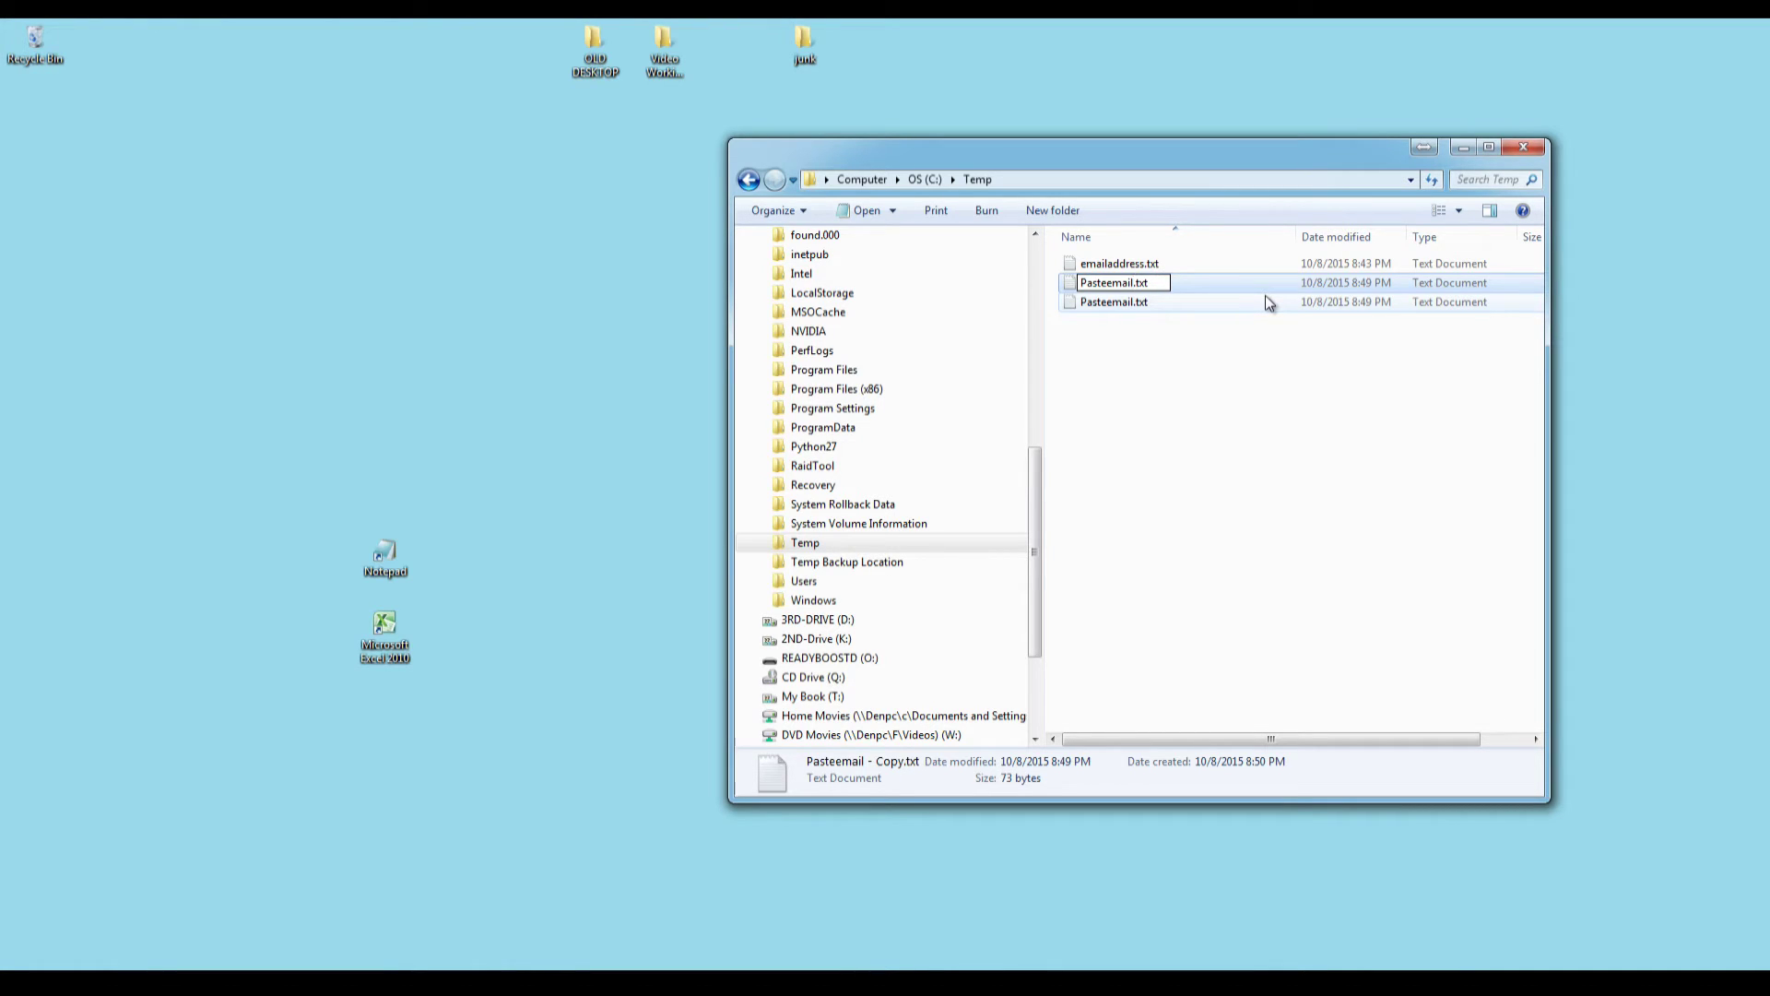
key("BackSpace")
key("BackSpace")
key("BackSpace")
type("bat")
key("Return")
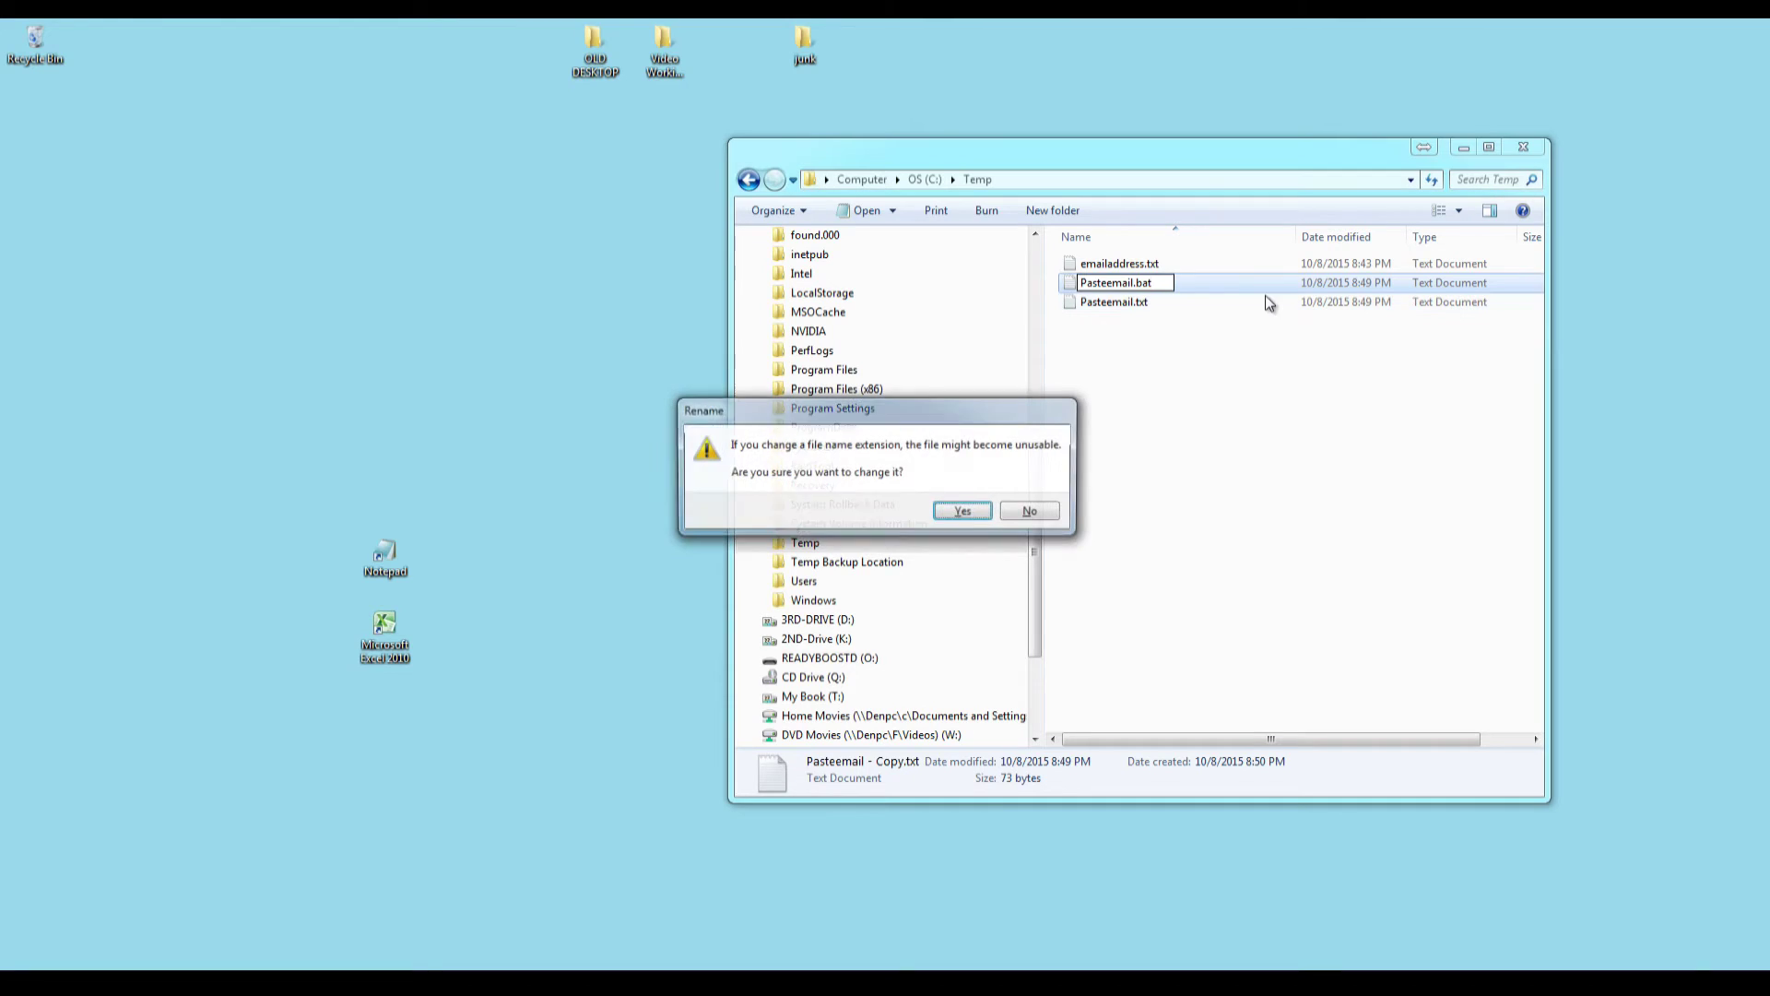
left_click(964, 513)
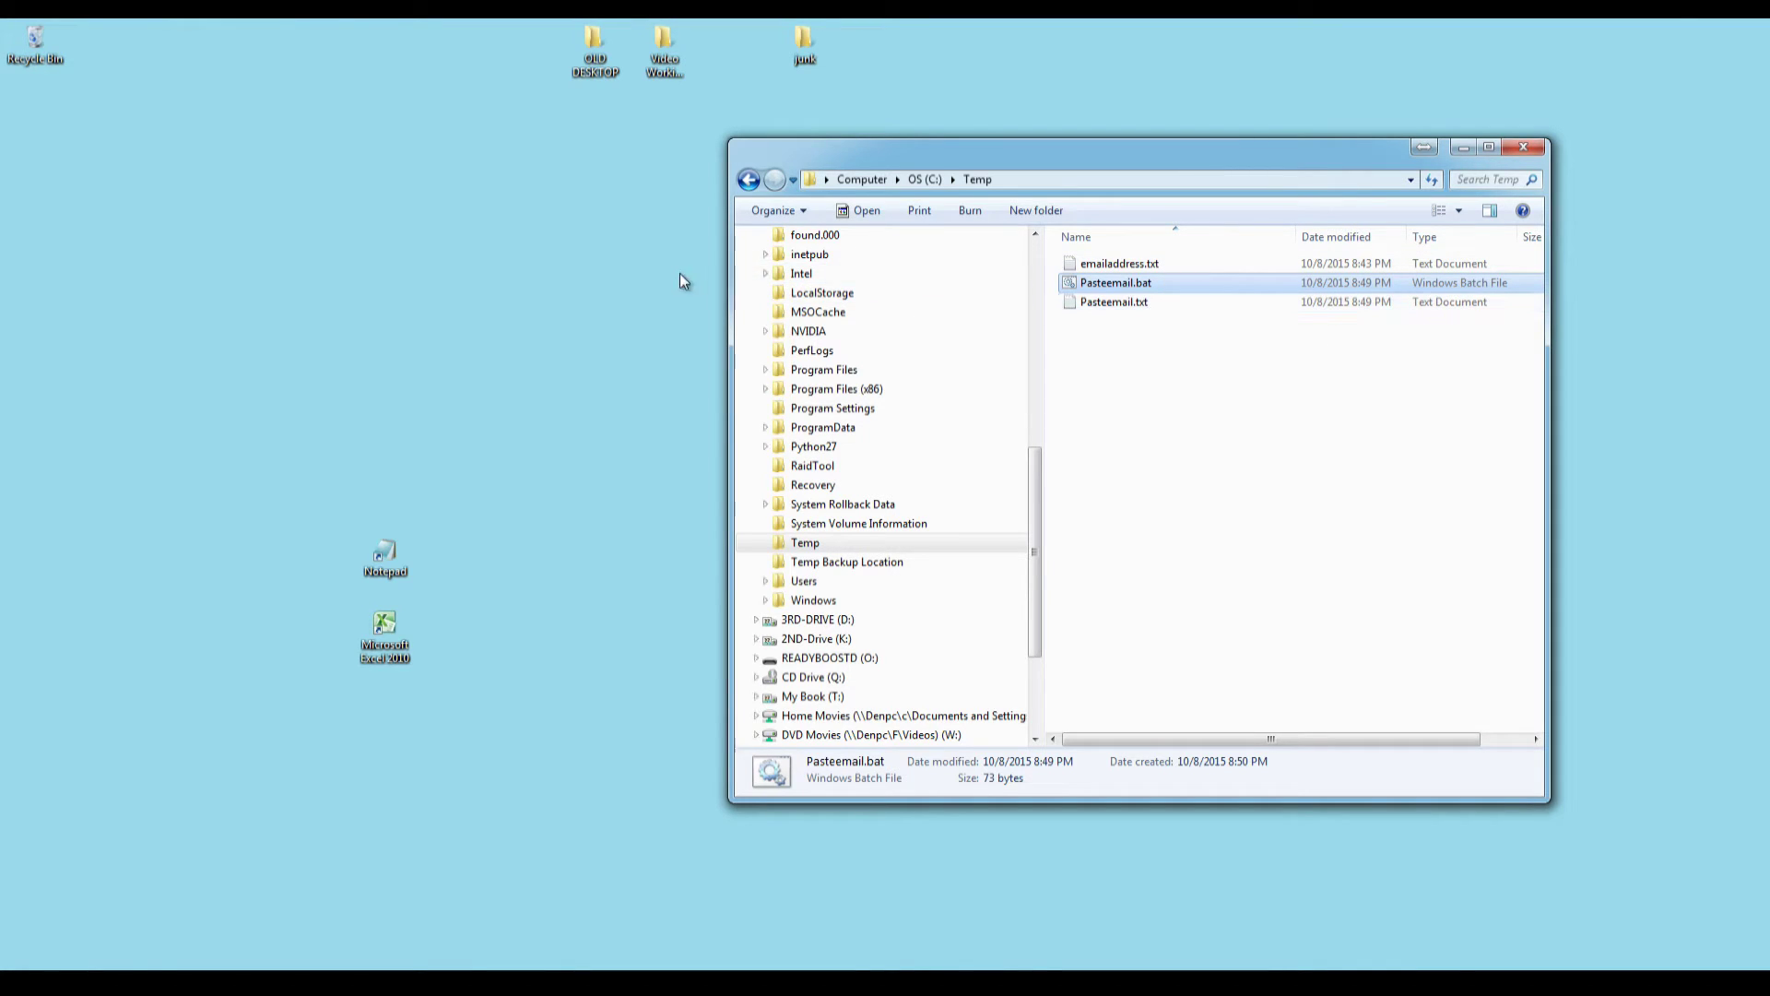
left_click(635, 282)
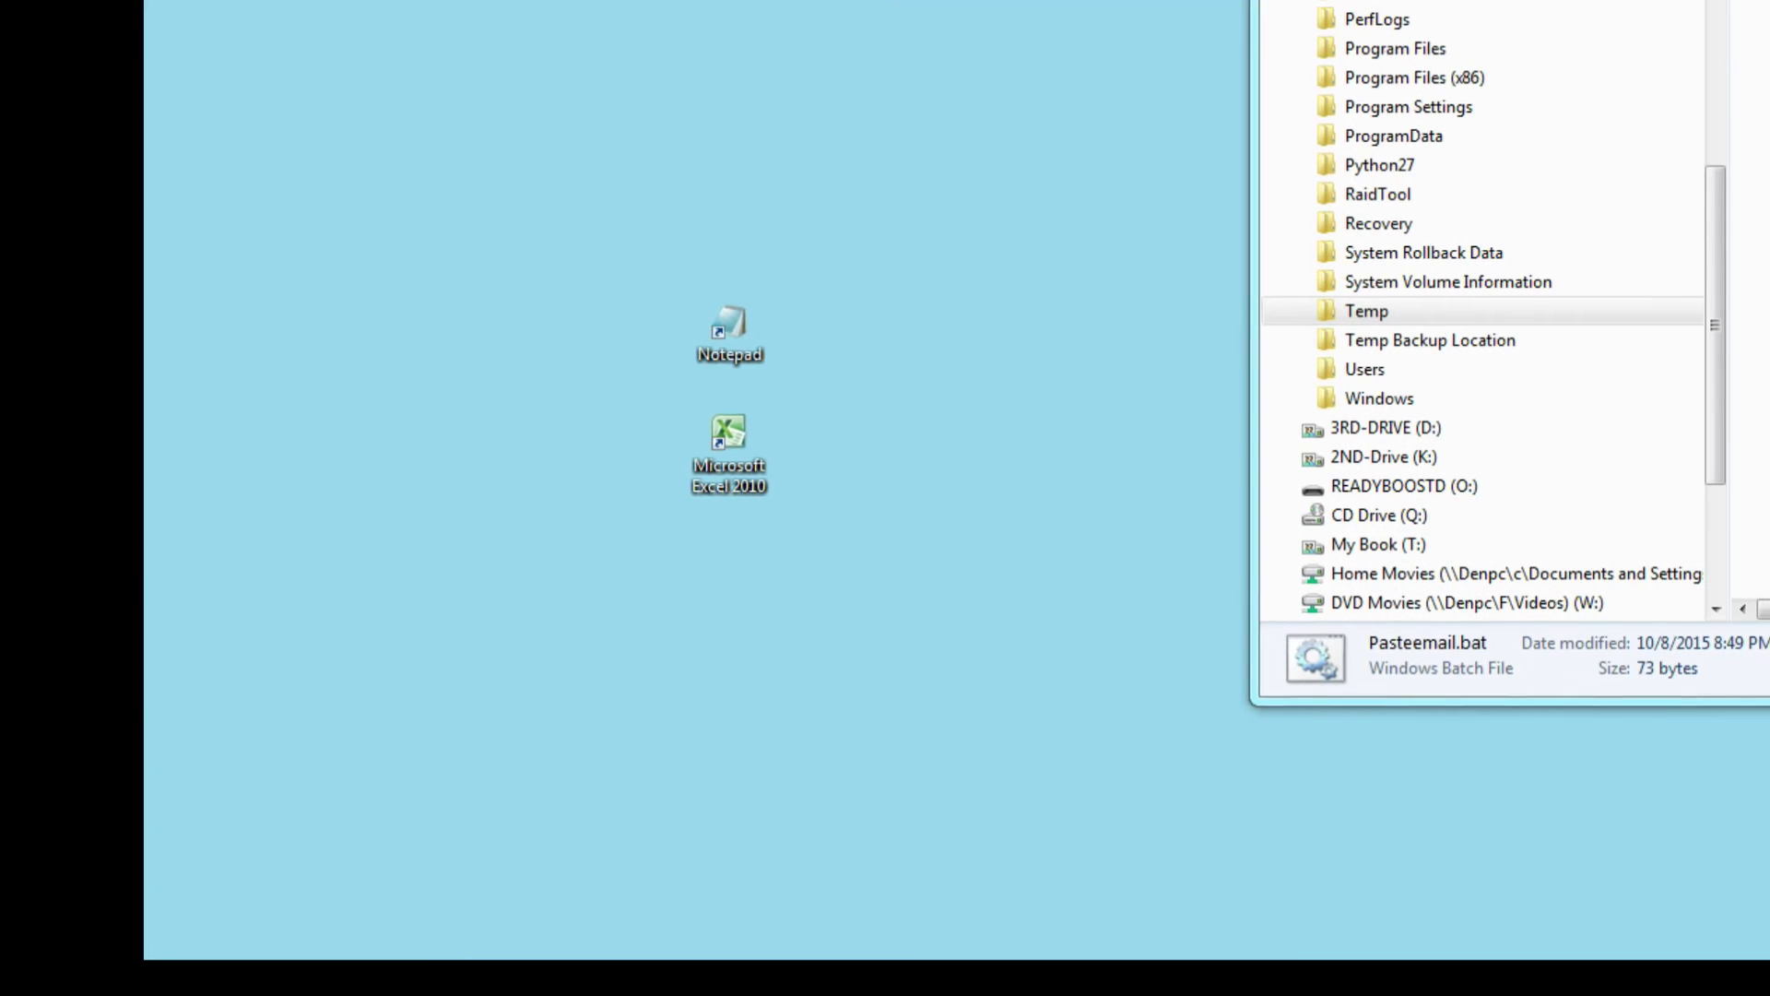
Search the Start menu for 'folder' and open Folder Options.
key("super")
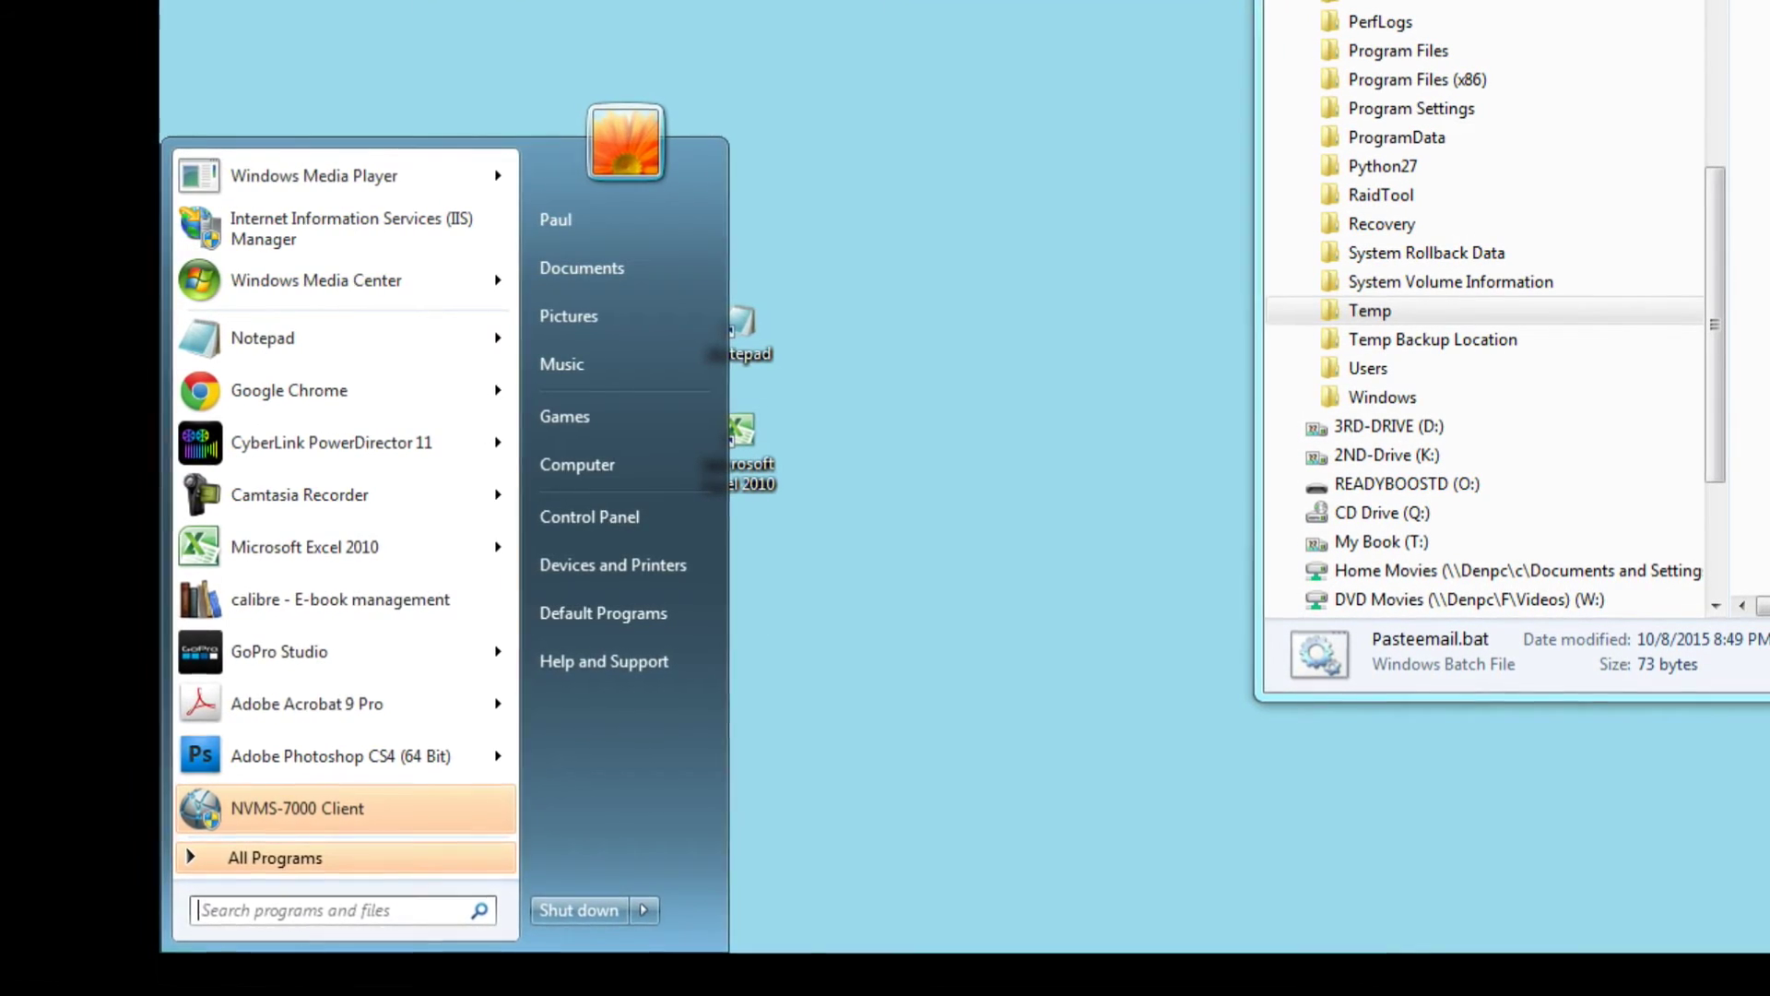
type("foler")
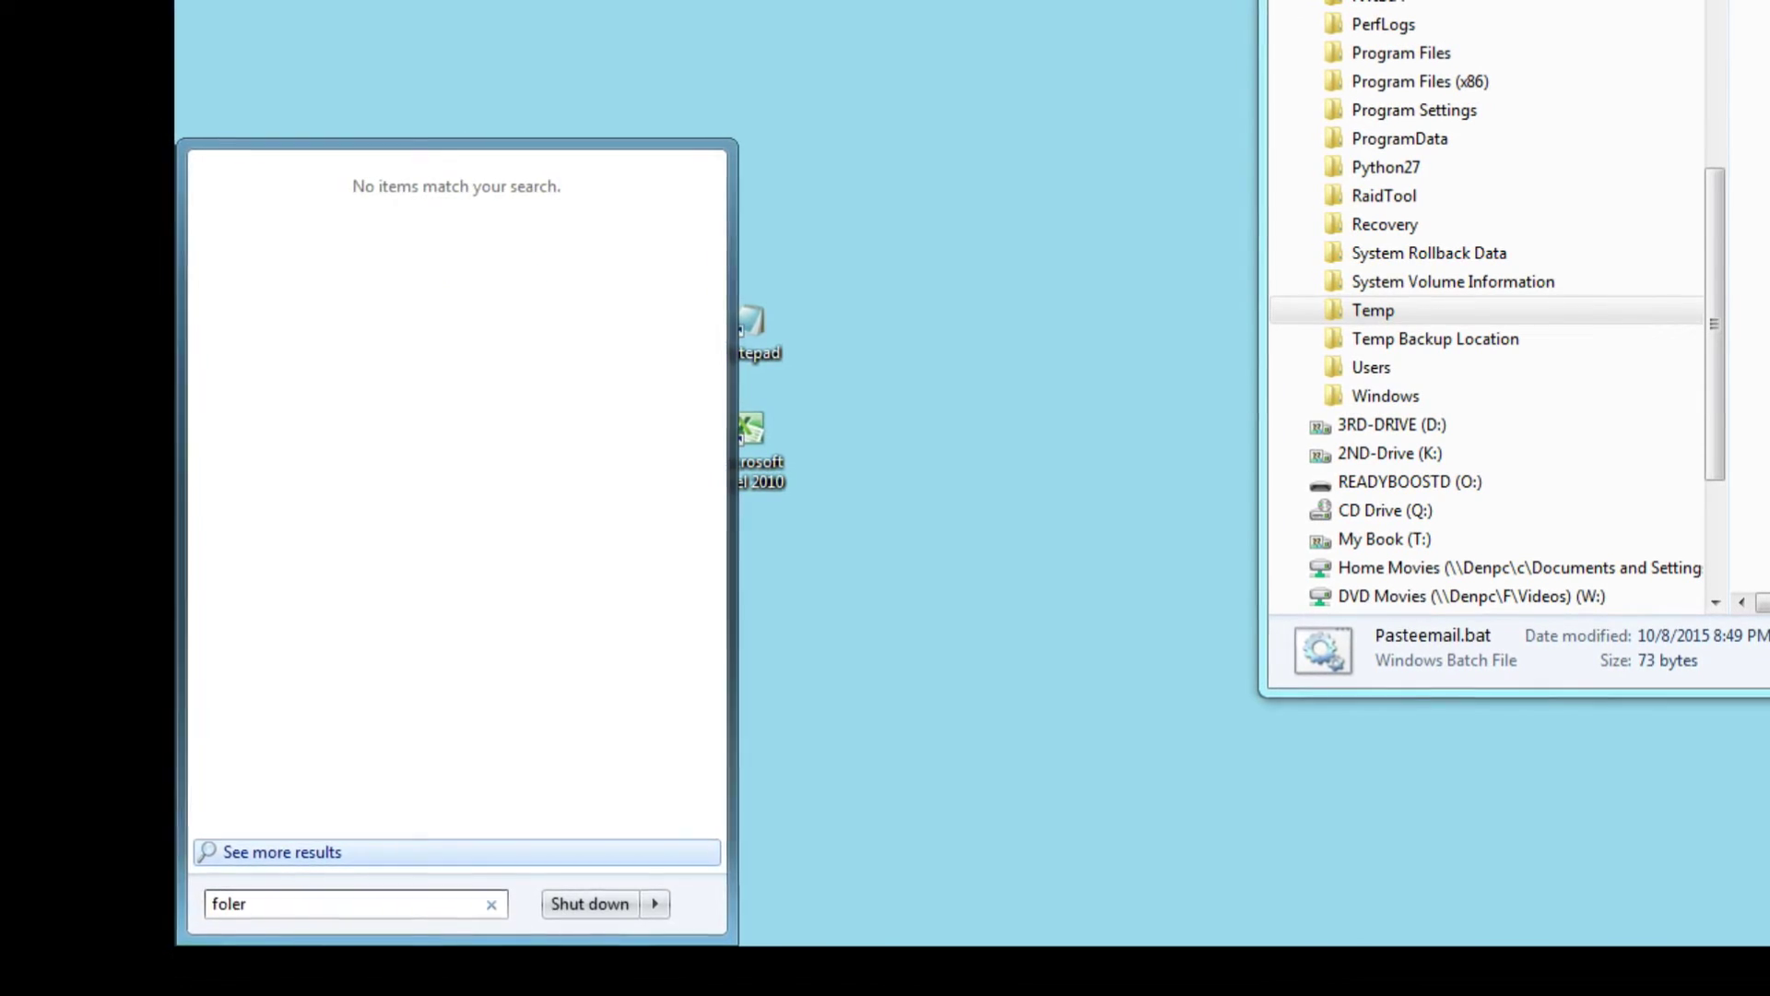
key("BackSpace")
key("BackSpace")
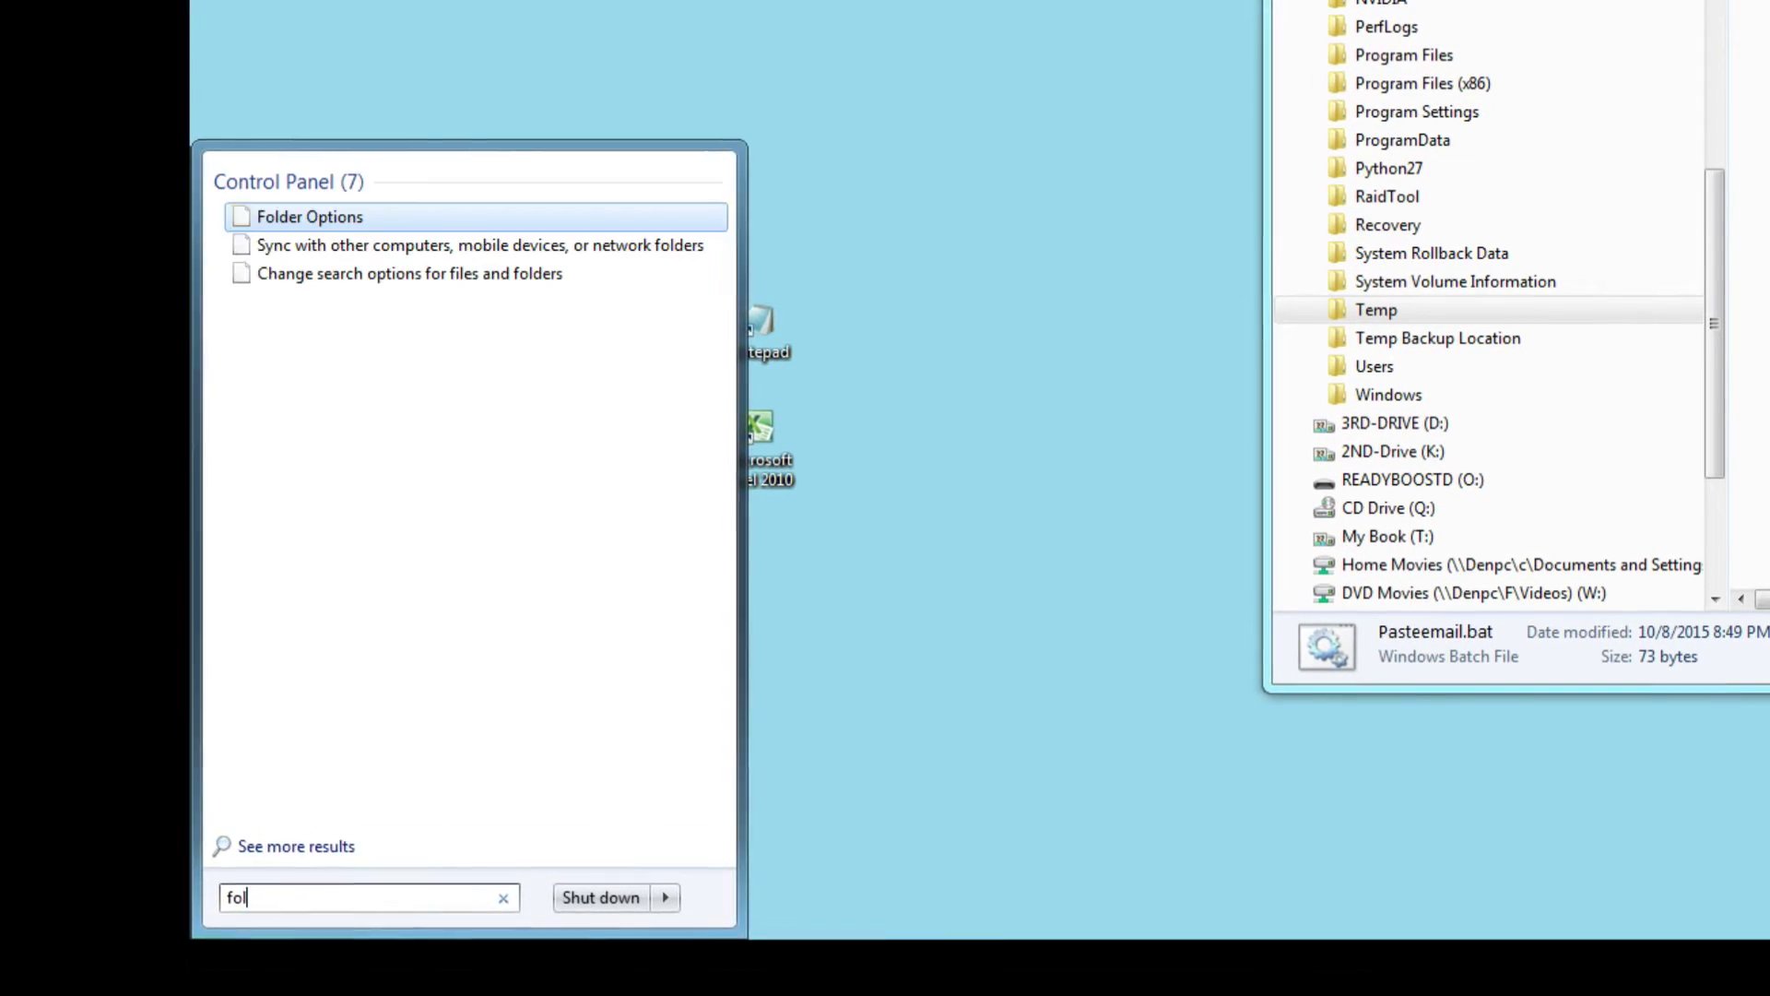
type("der")
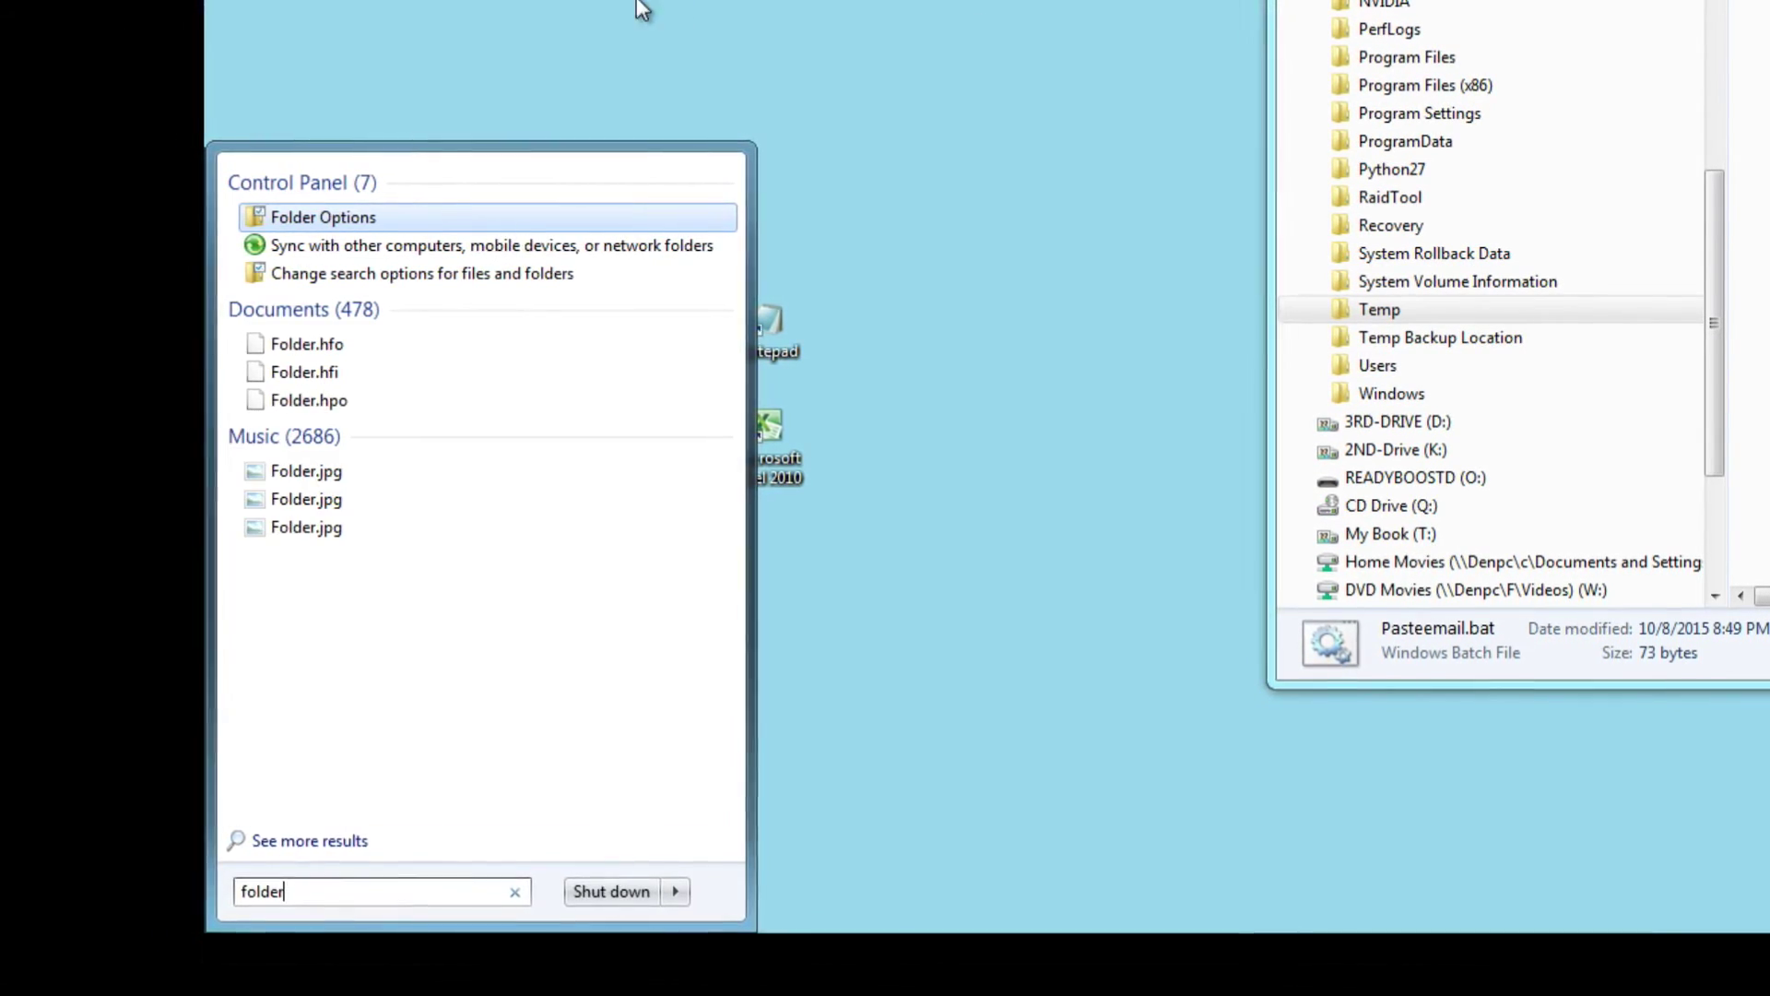
left_click(362, 219)
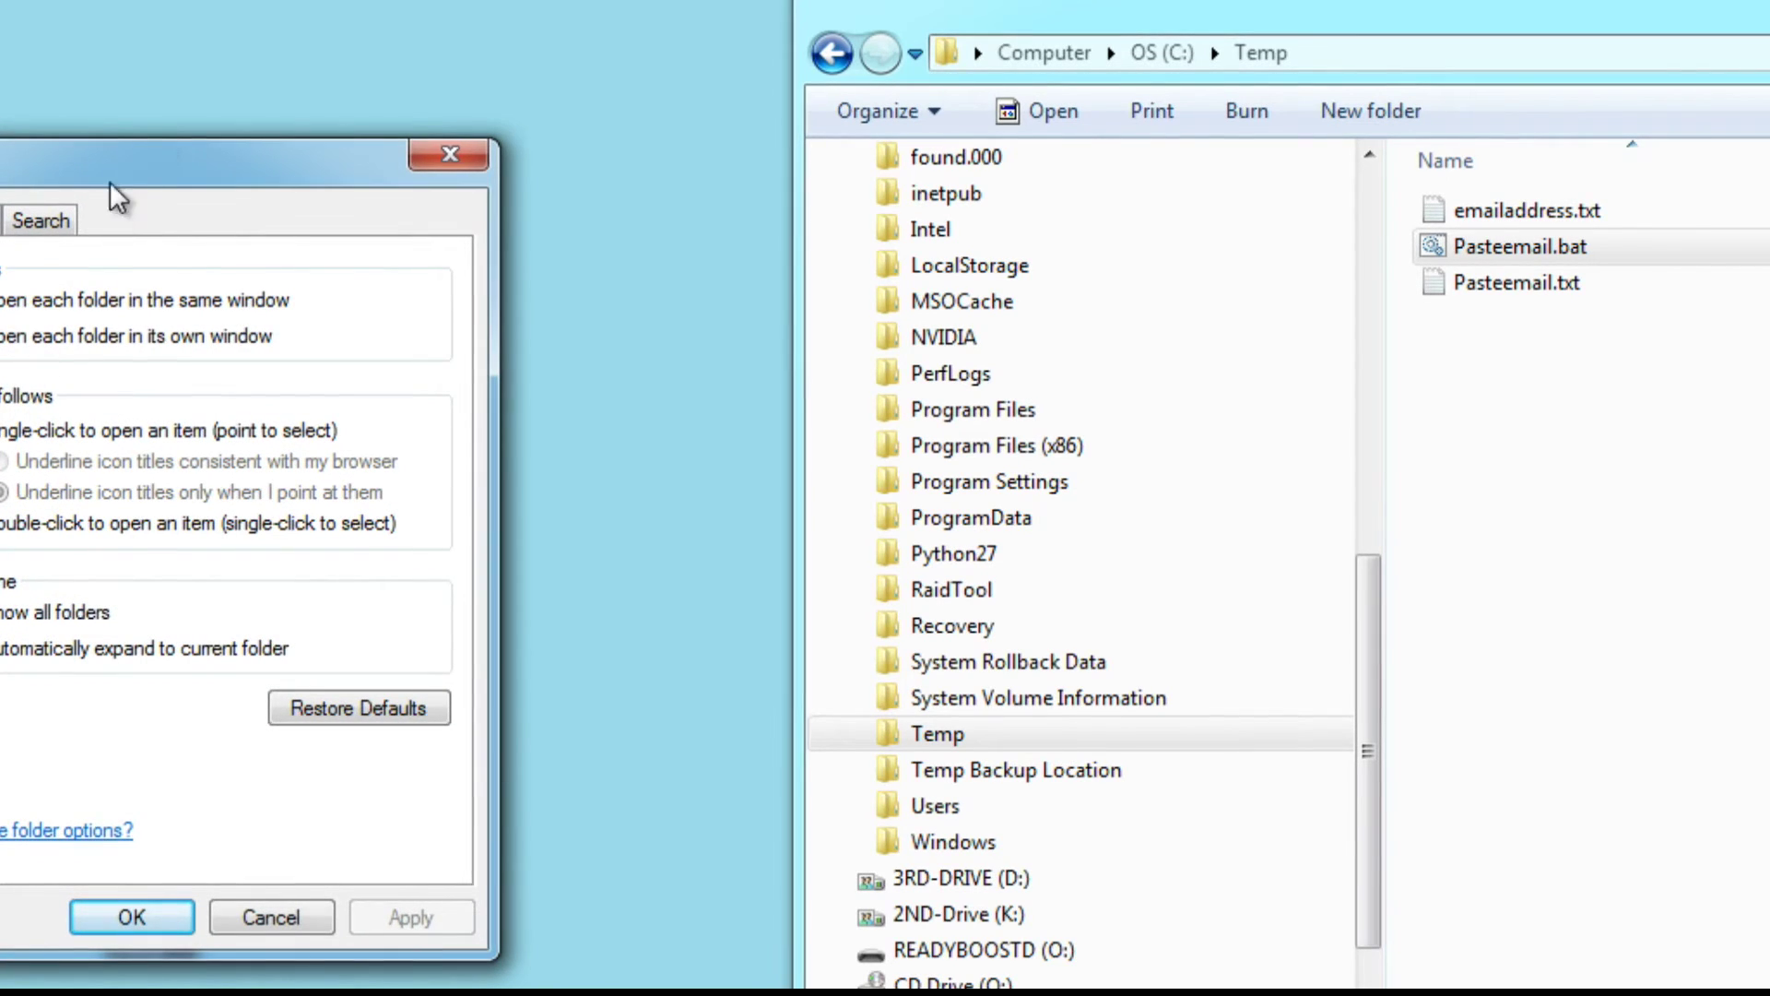
On the Folder Options View tab, show hidden files and known file extensions, then apply.
left_click_drag(177, 163, 871, 93)
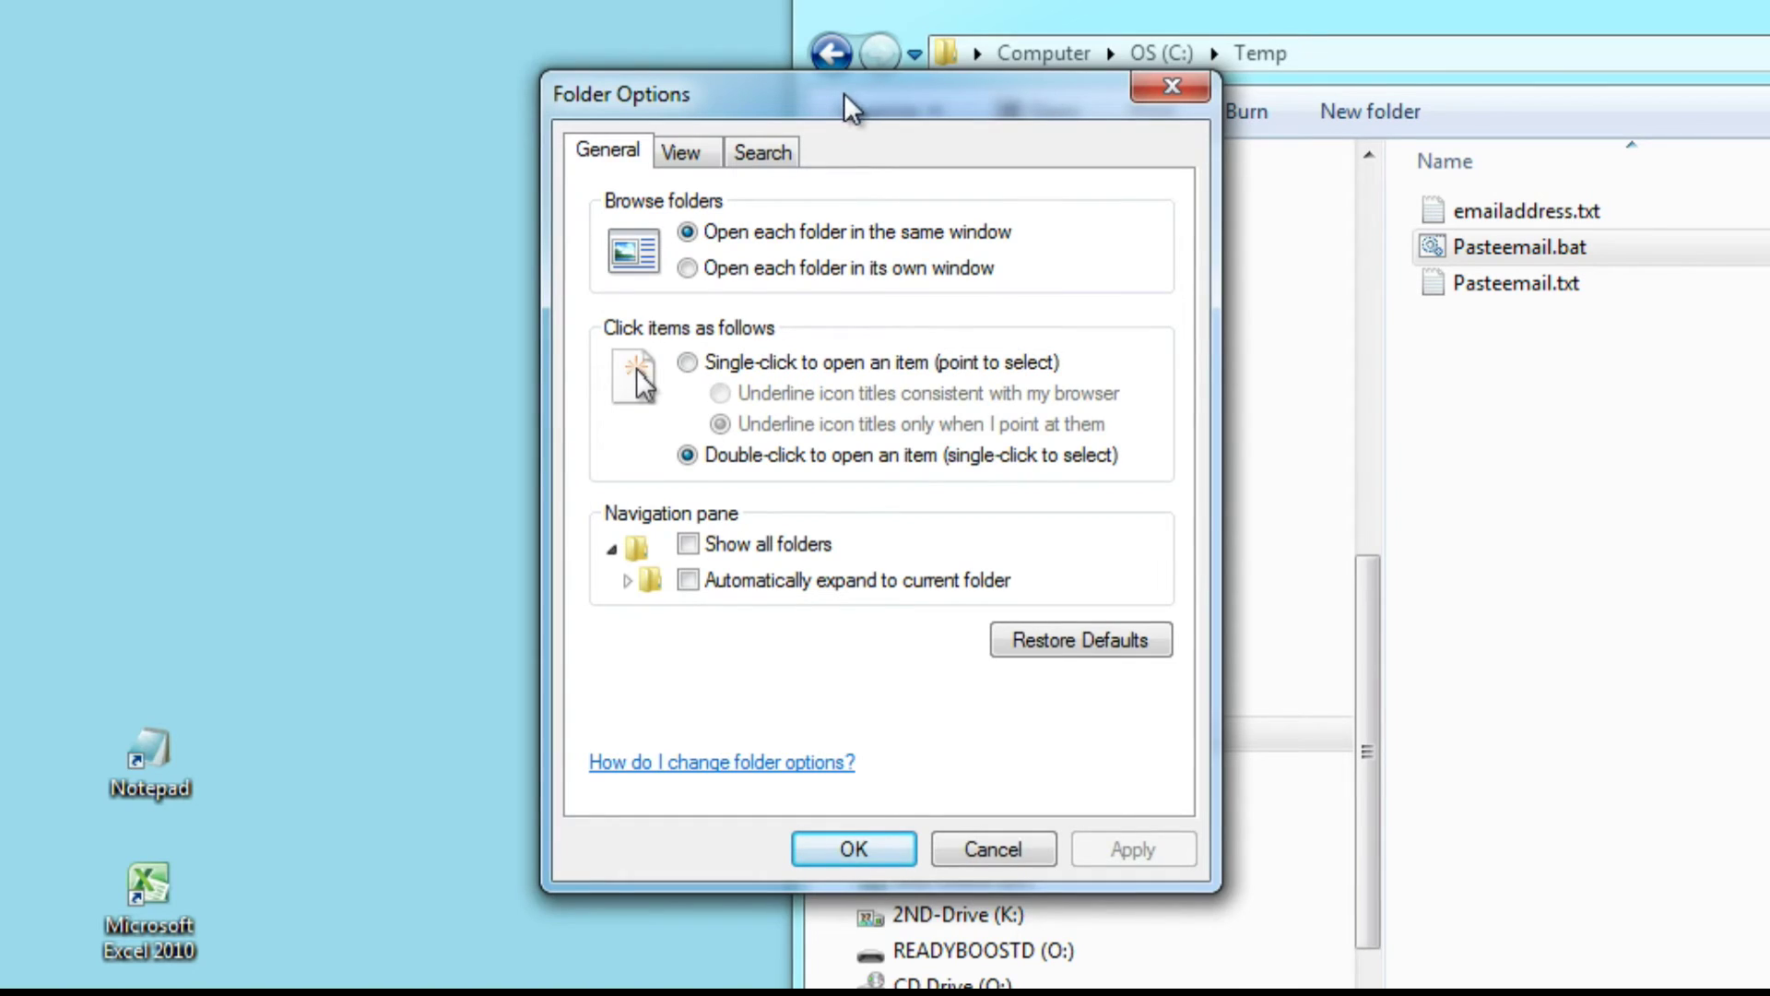
left_click(682, 153)
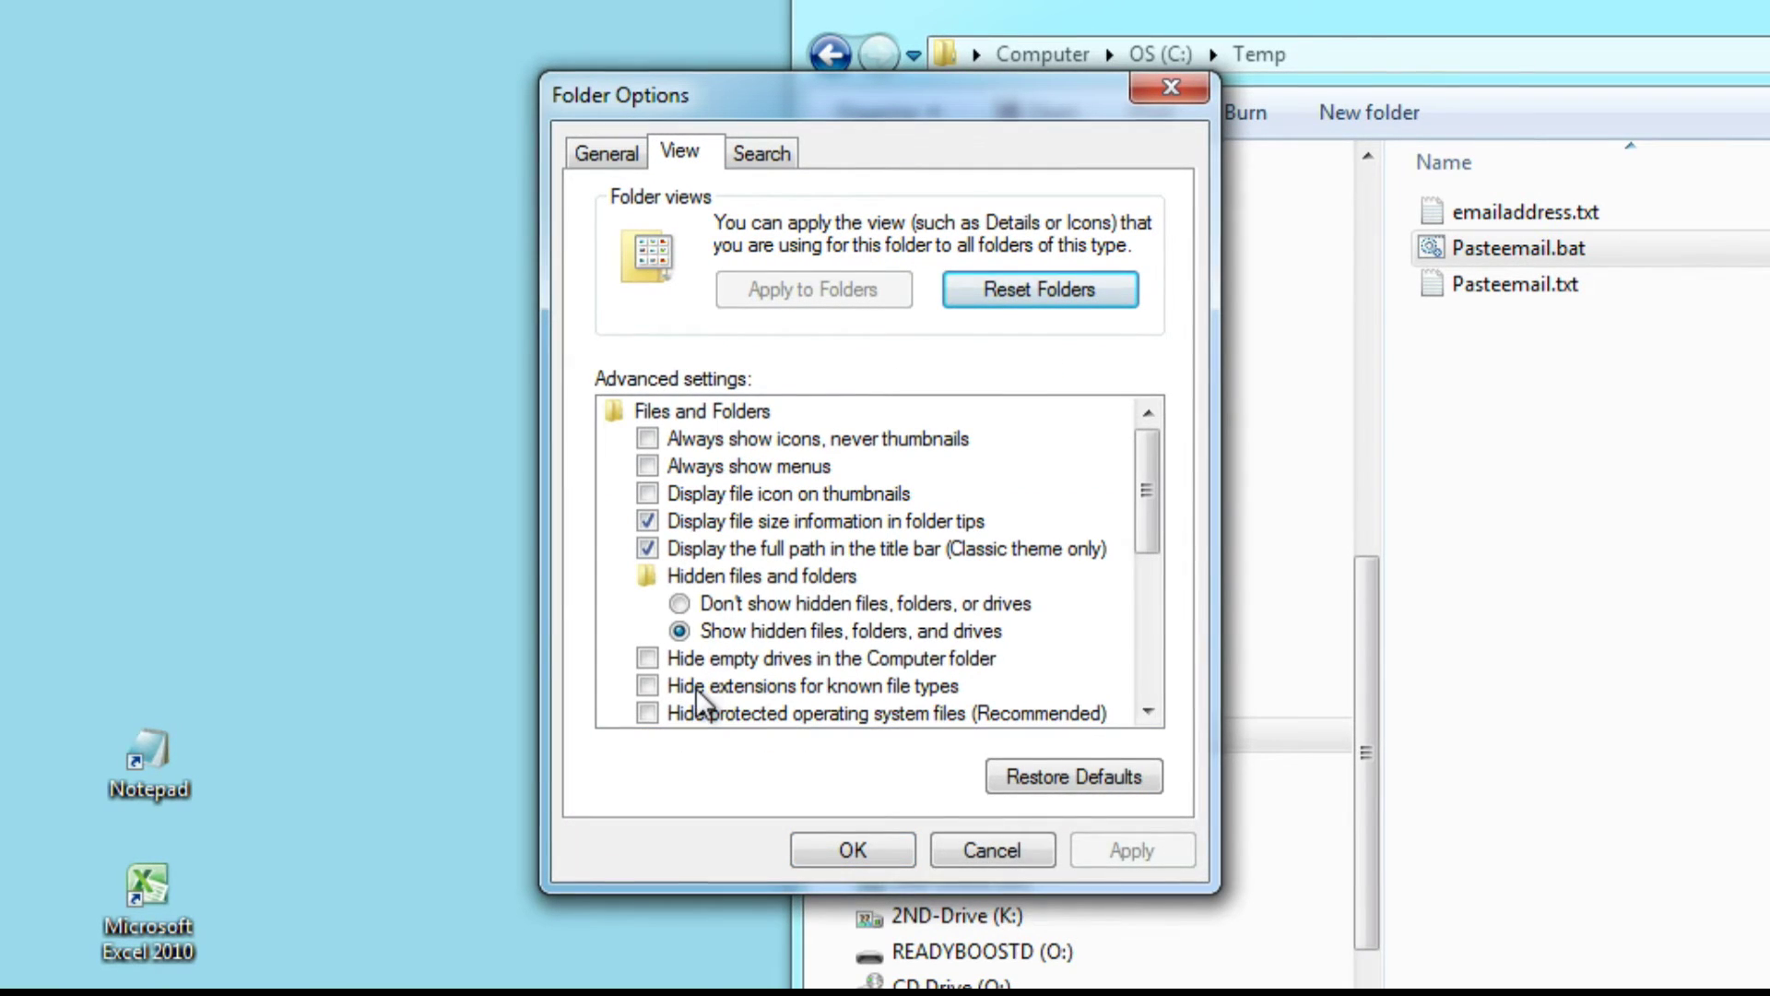
left_click(647, 686)
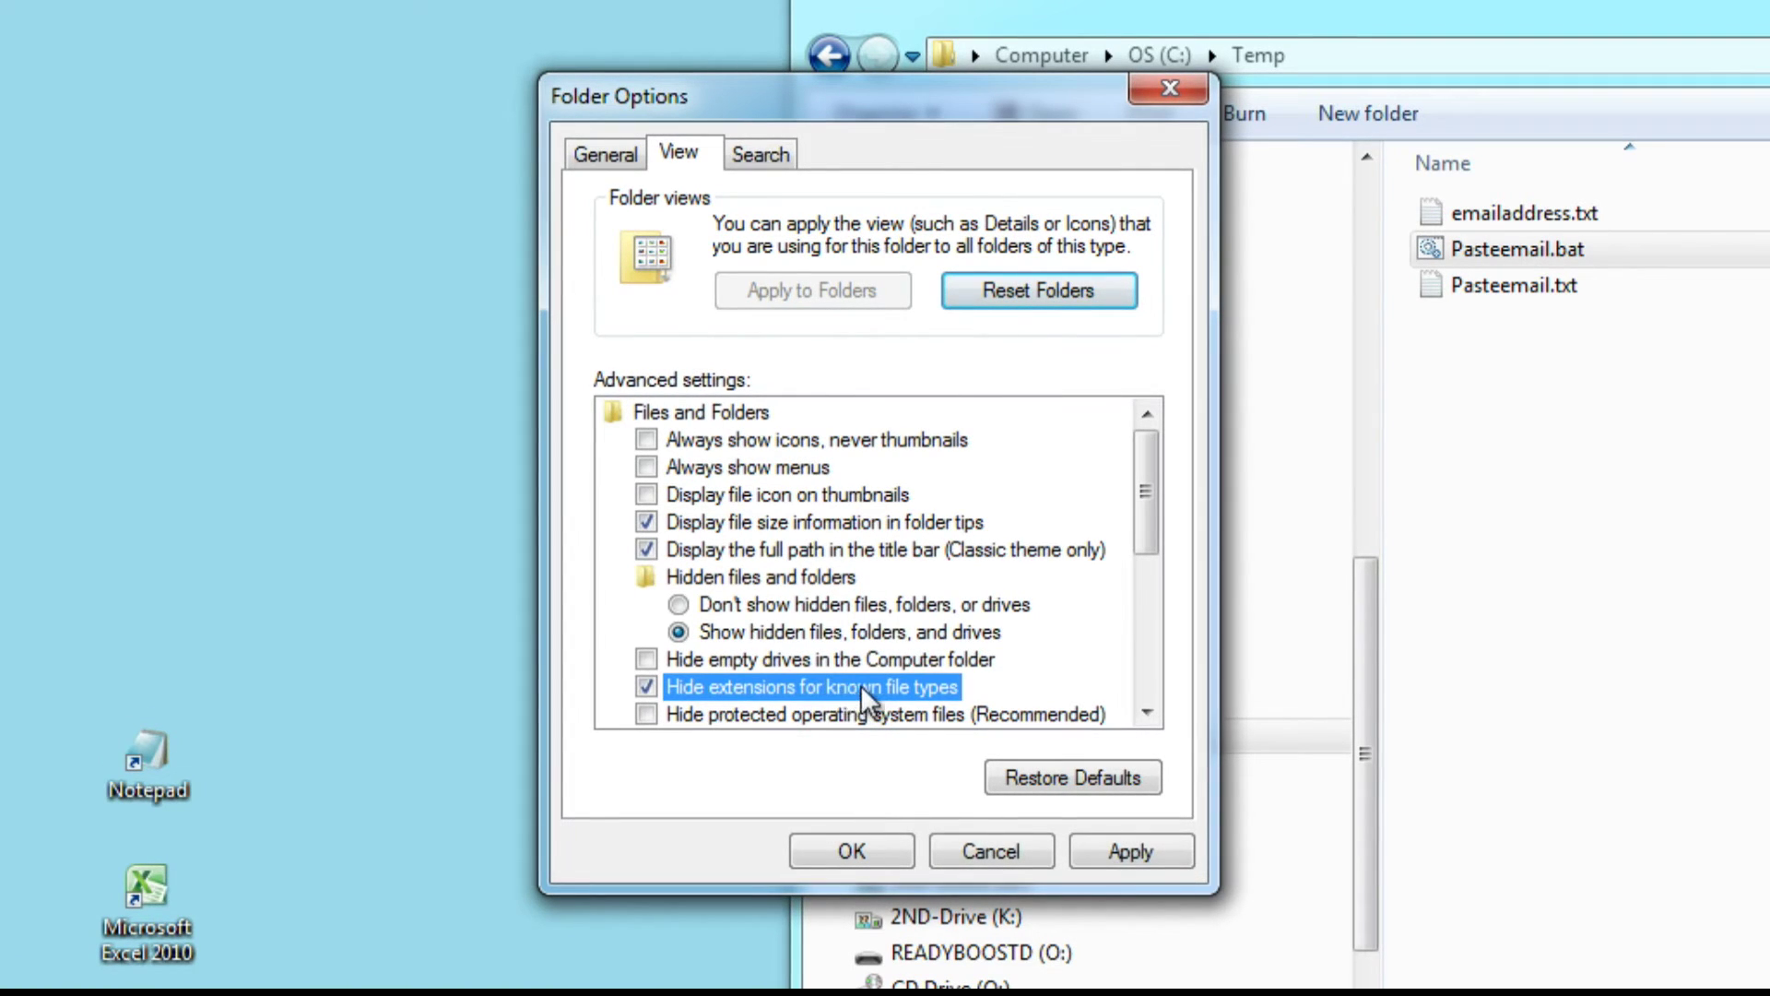
left_click(647, 687)
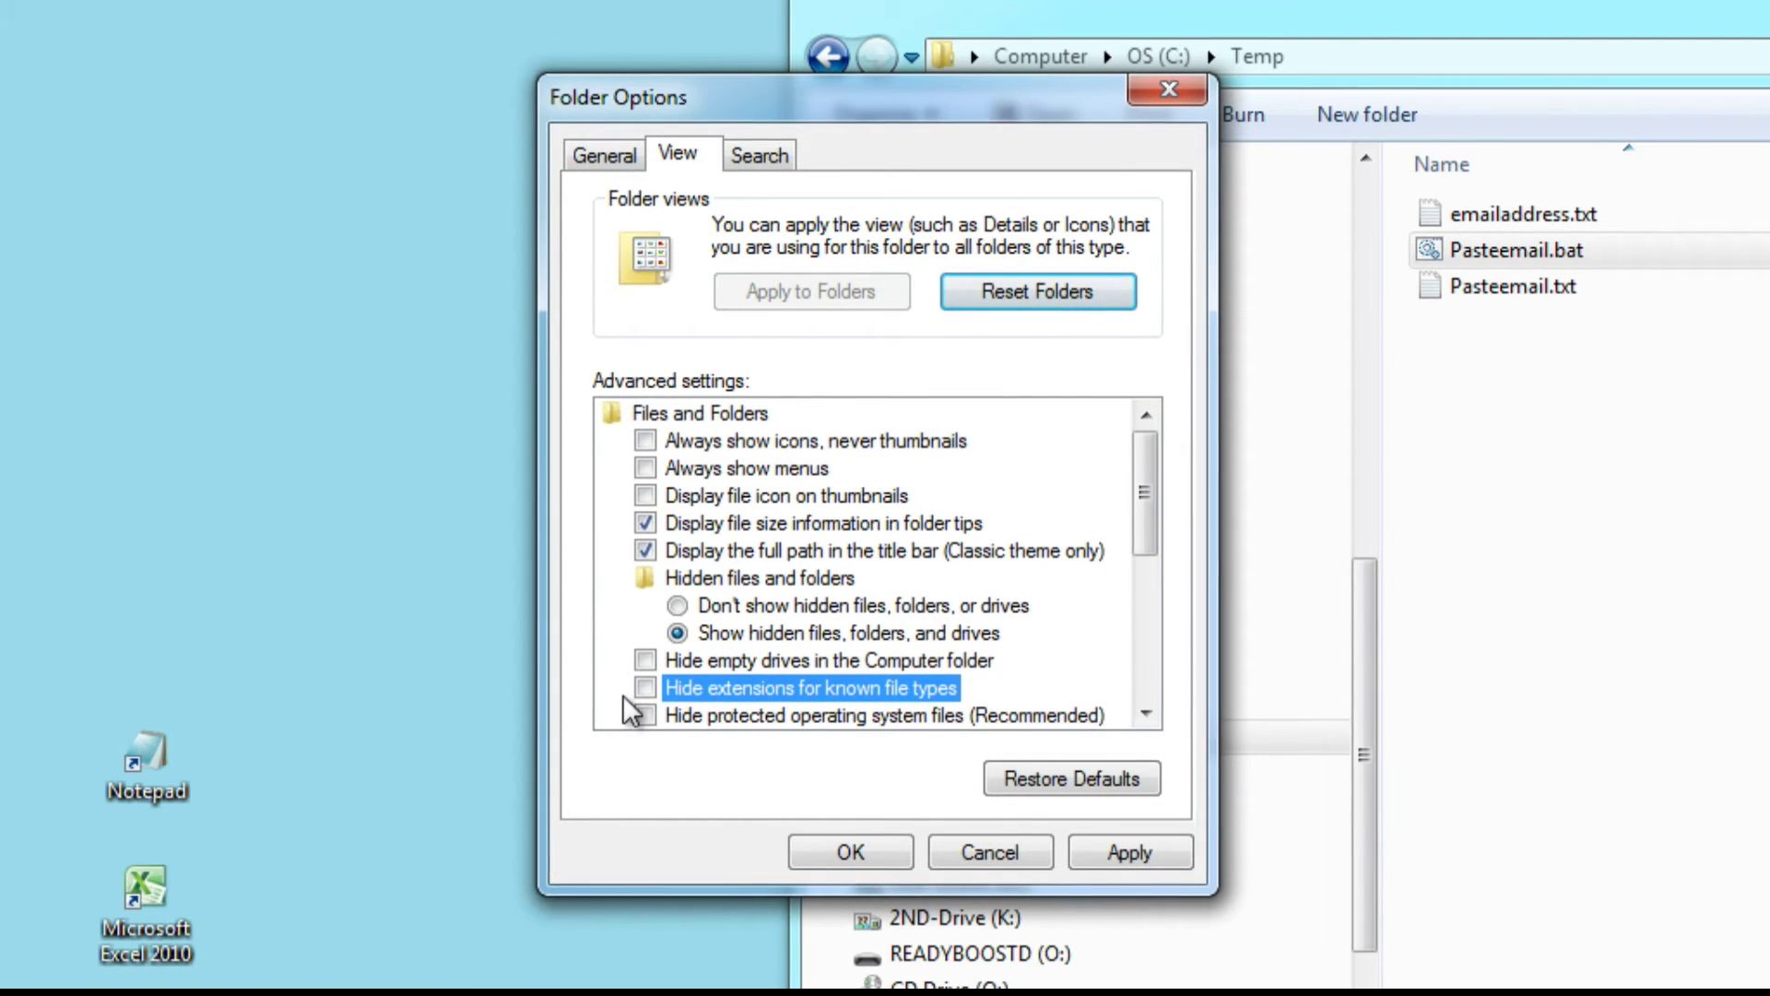
left_click(1144, 854)
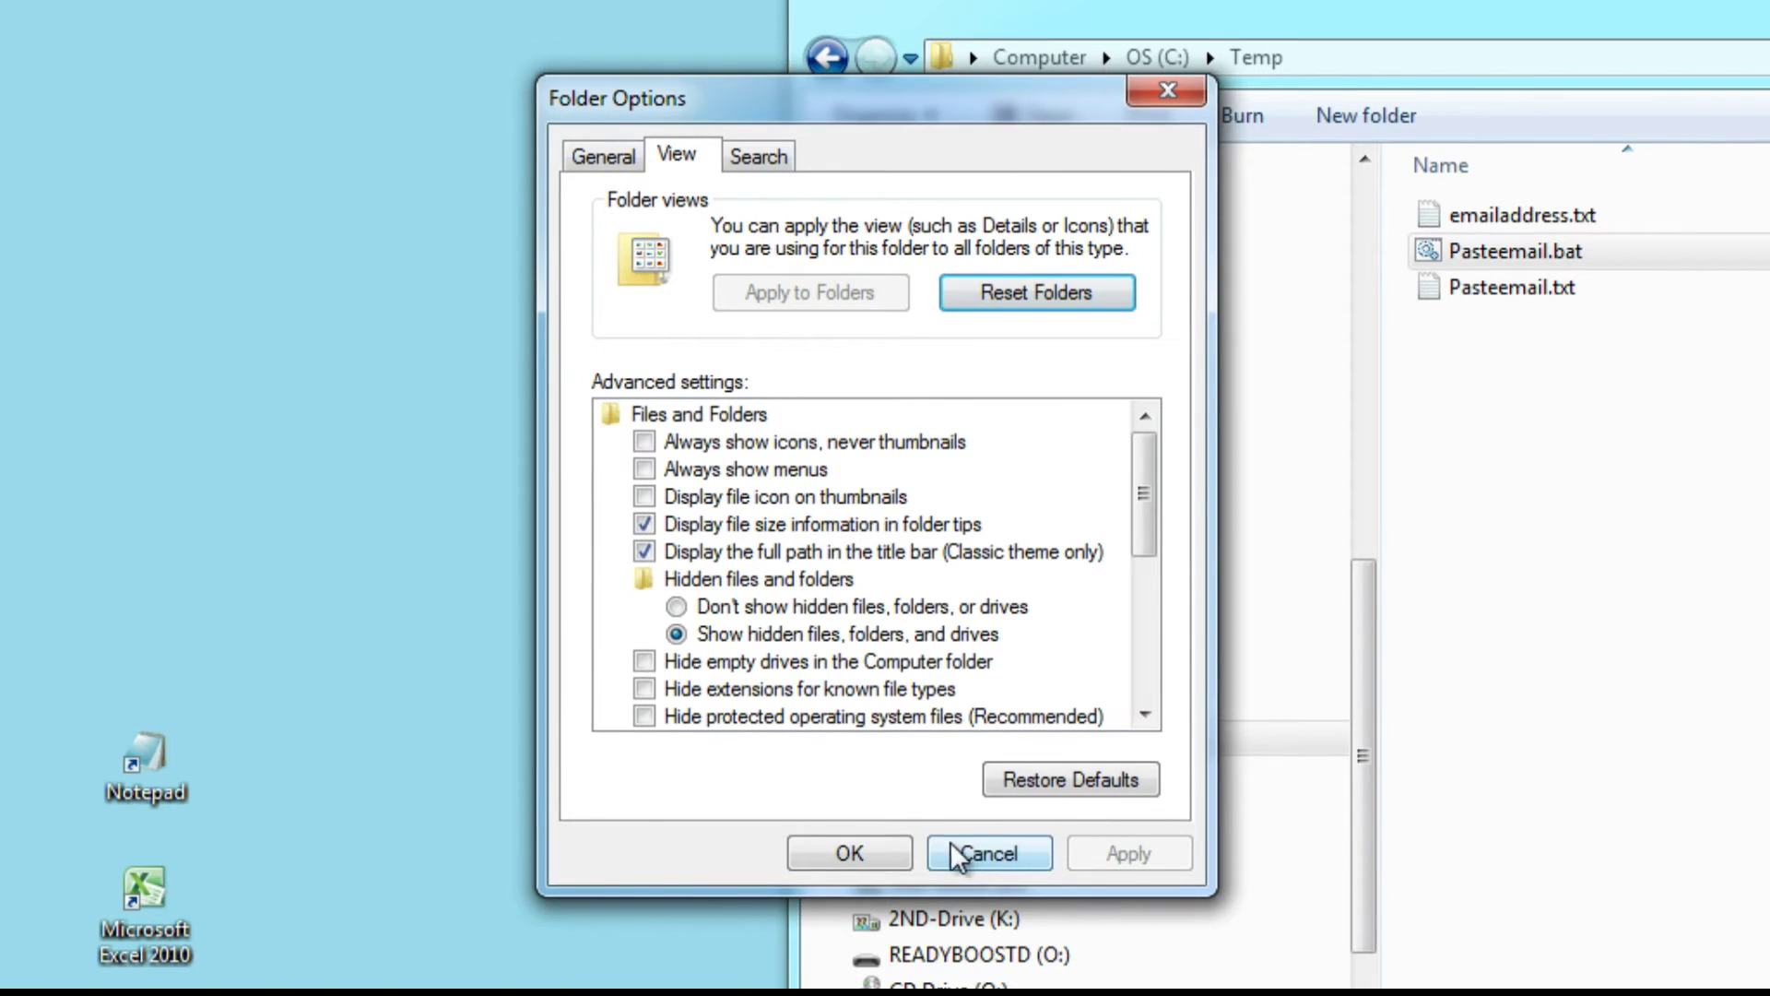
left_click(882, 856)
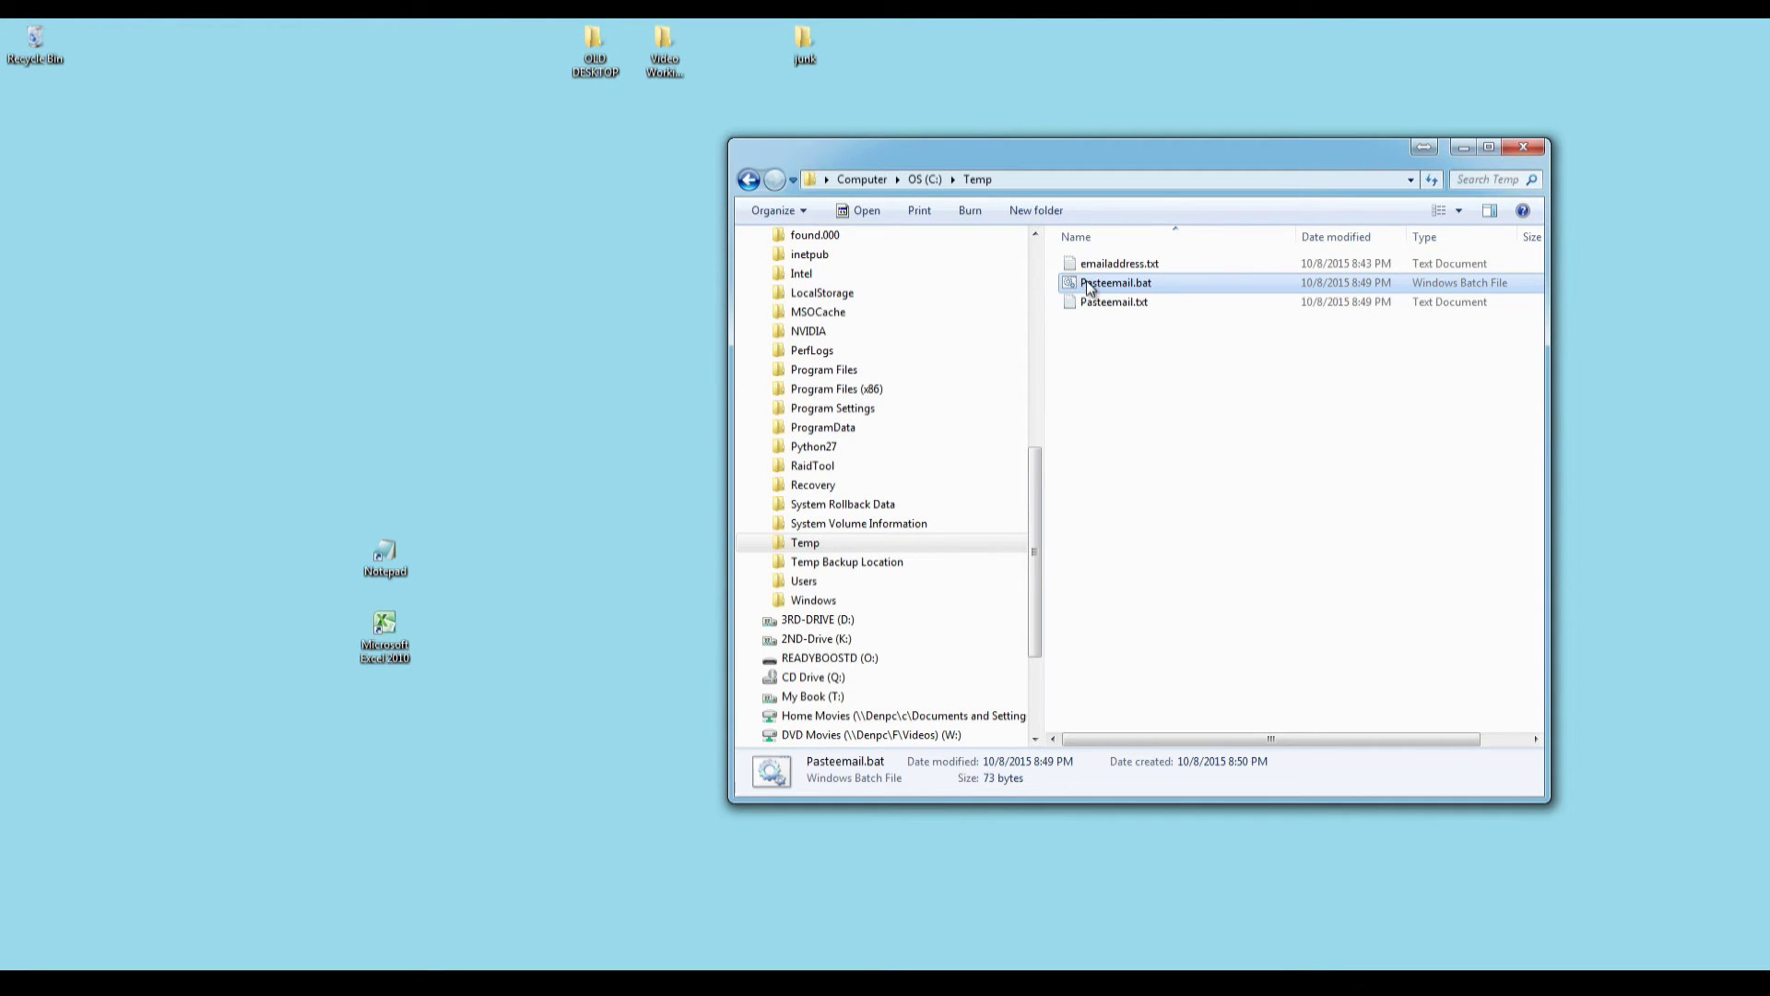
Drag Pasteemail.bat onto the desktop and create a shortcut to it there.
left_click_drag(1086, 280, 439, 315)
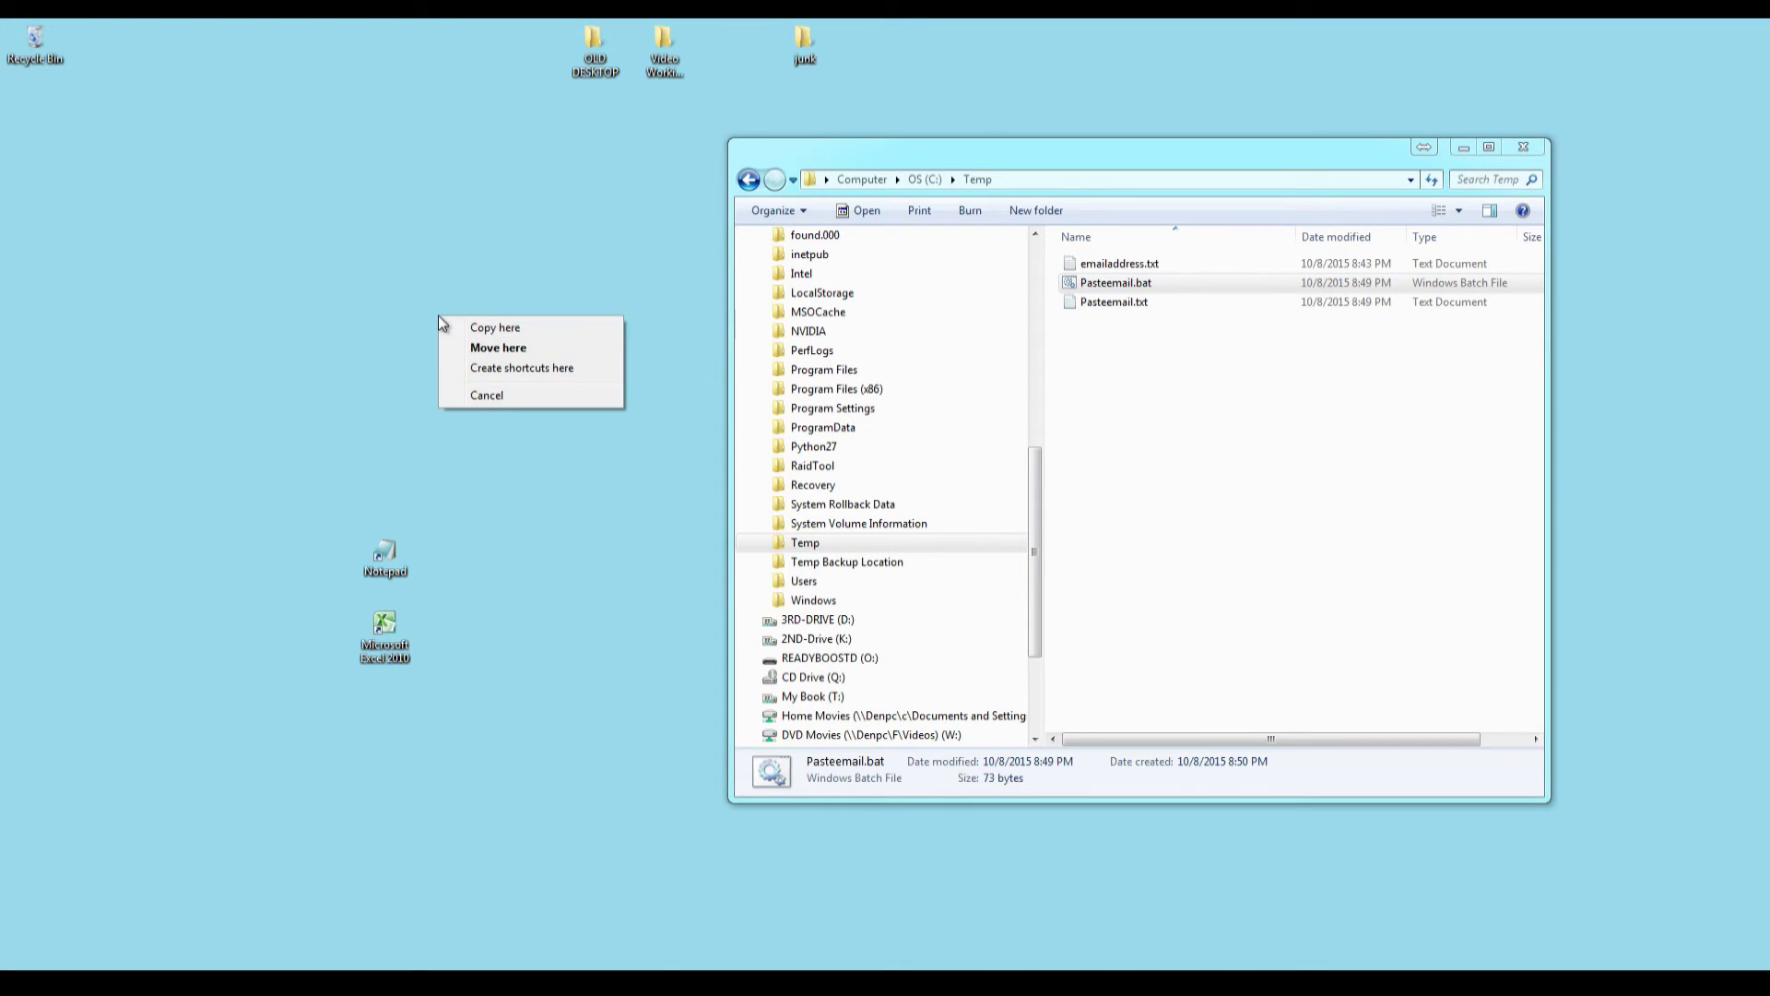
left_click(486, 369)
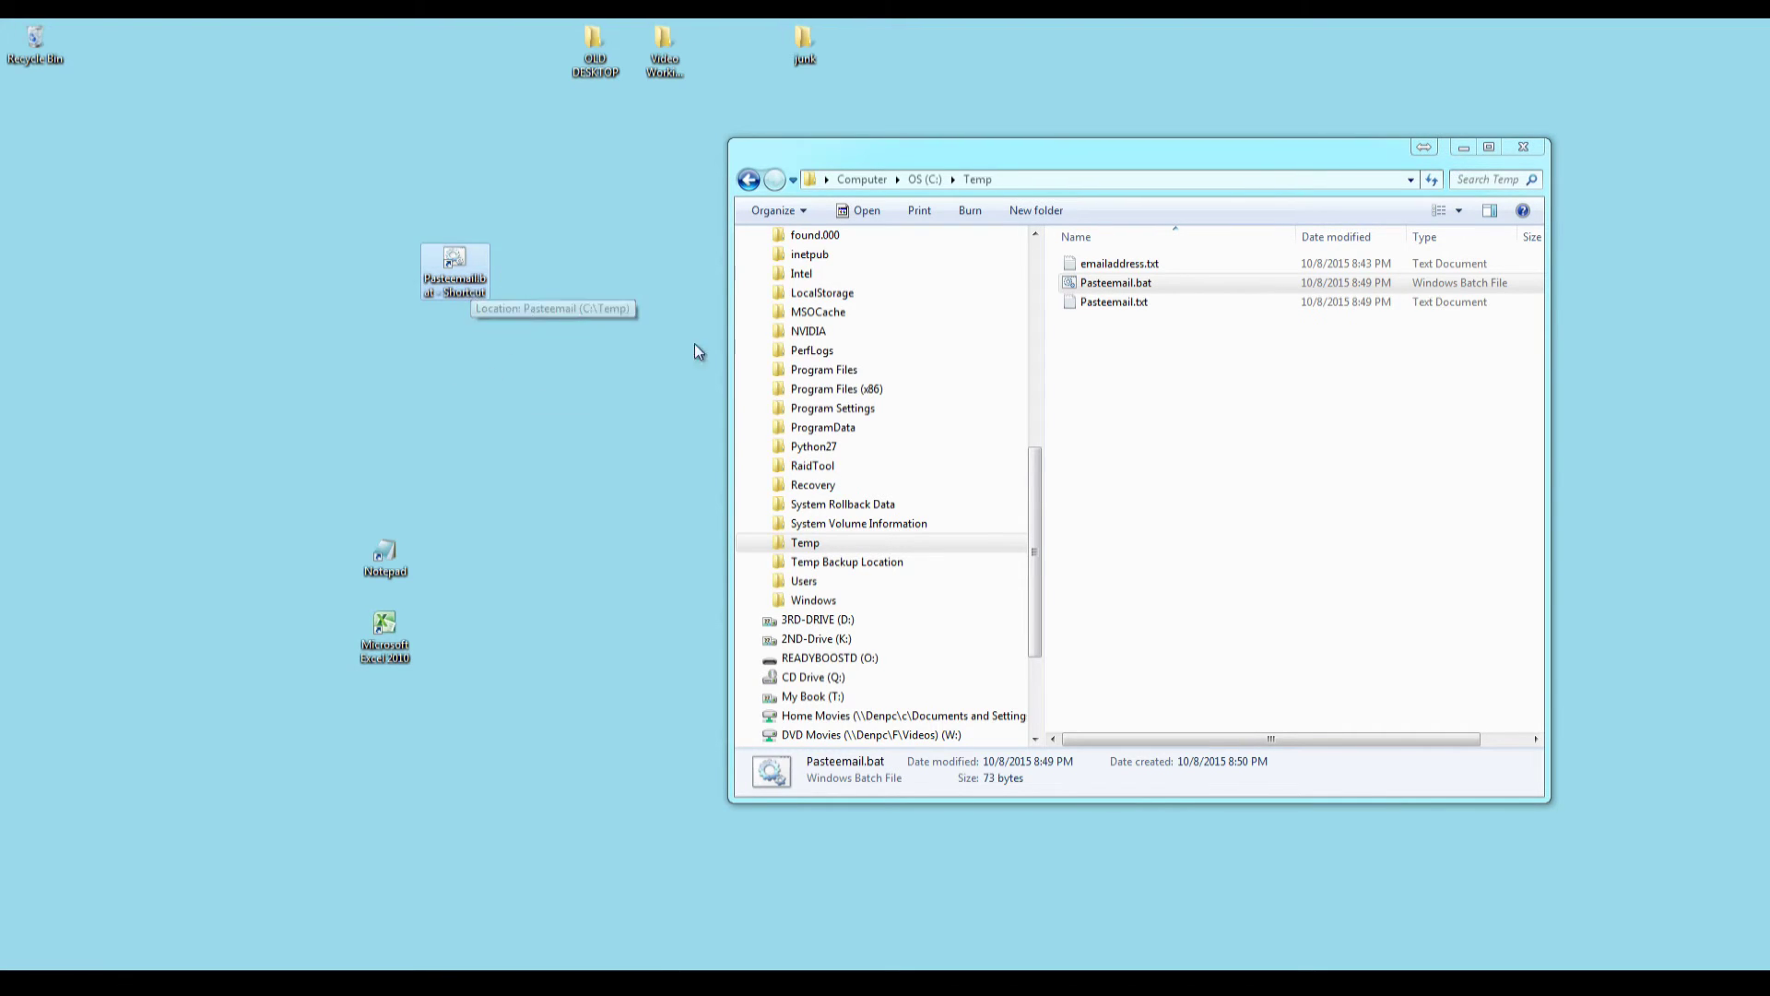
left_click(1107, 289)
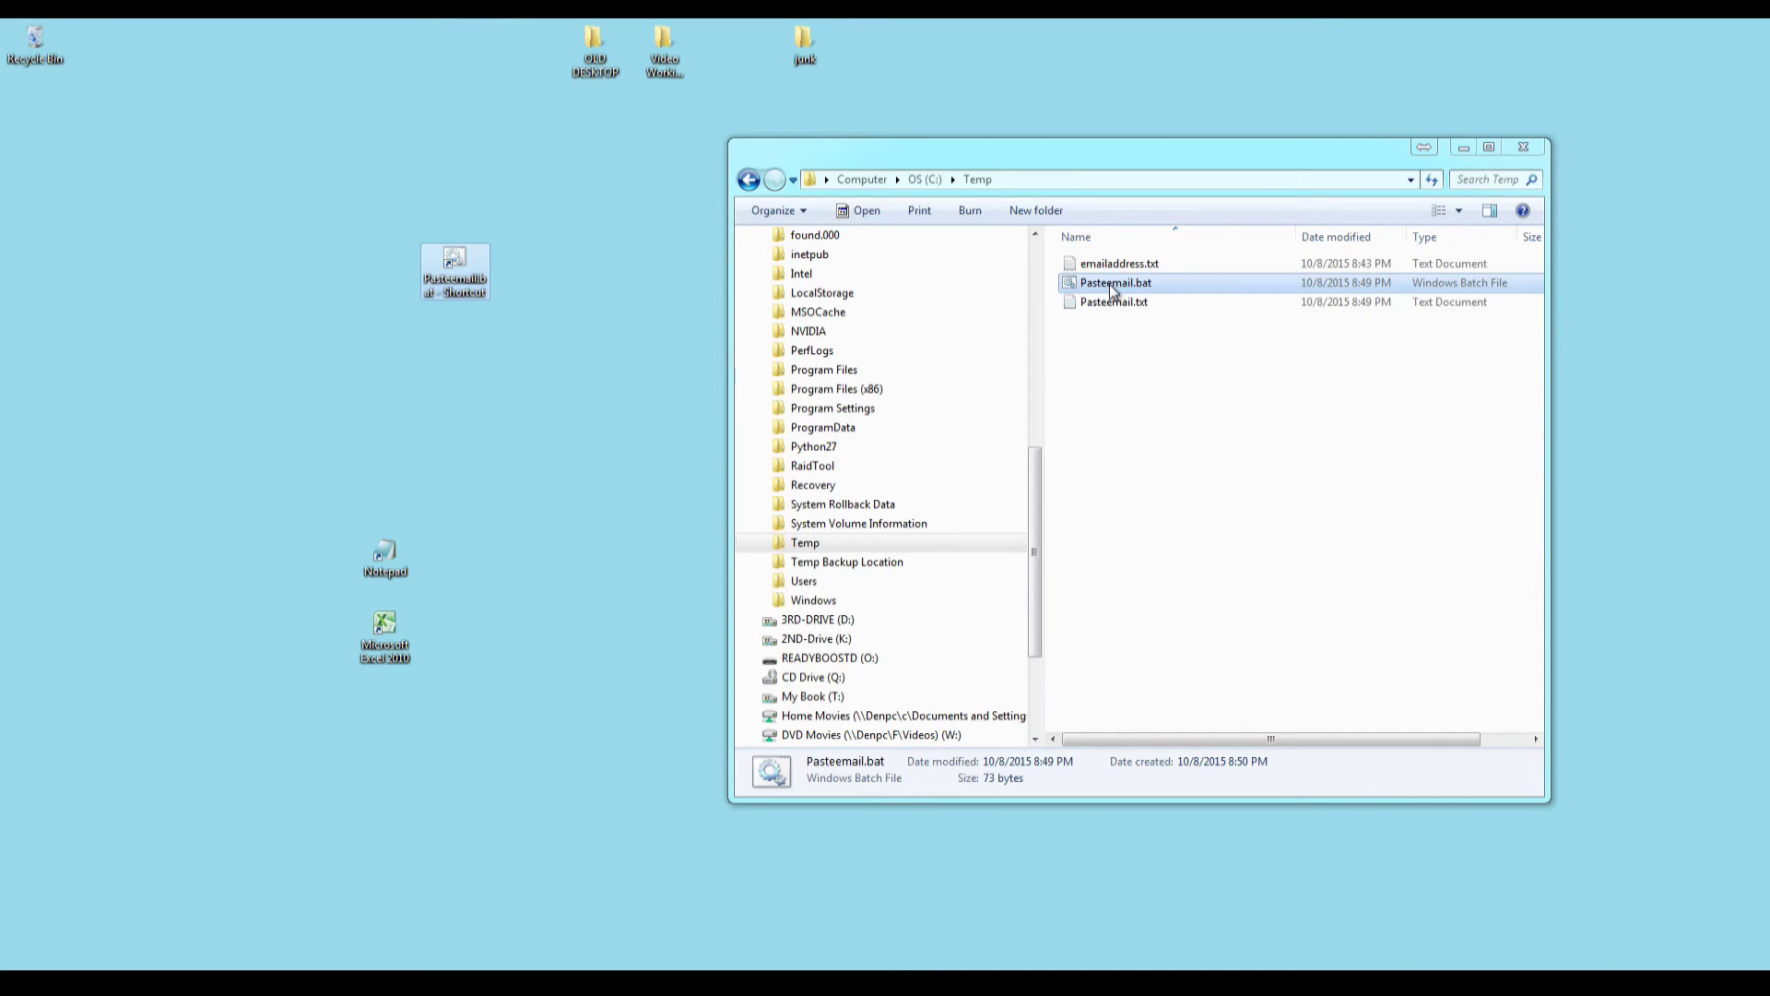
Rename the Pasteemail.bat - Shortcut desktop icon to 'Paster email'.
right_click(474, 292)
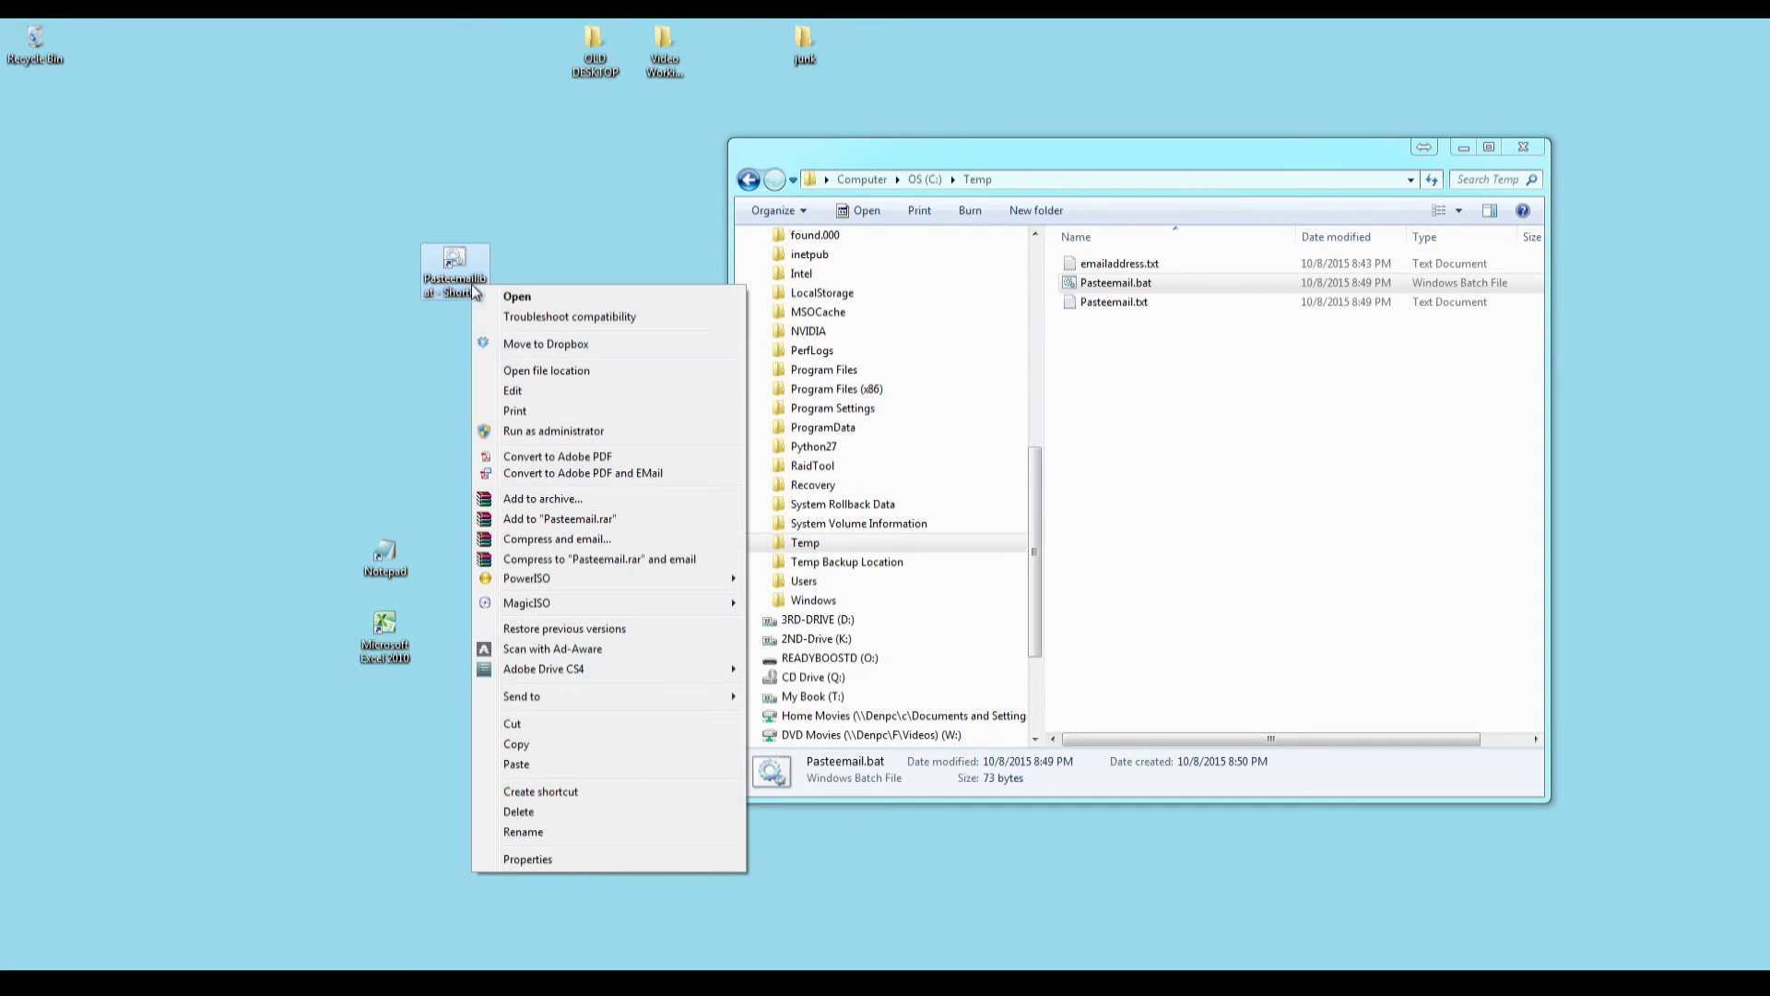
left_click(565, 829)
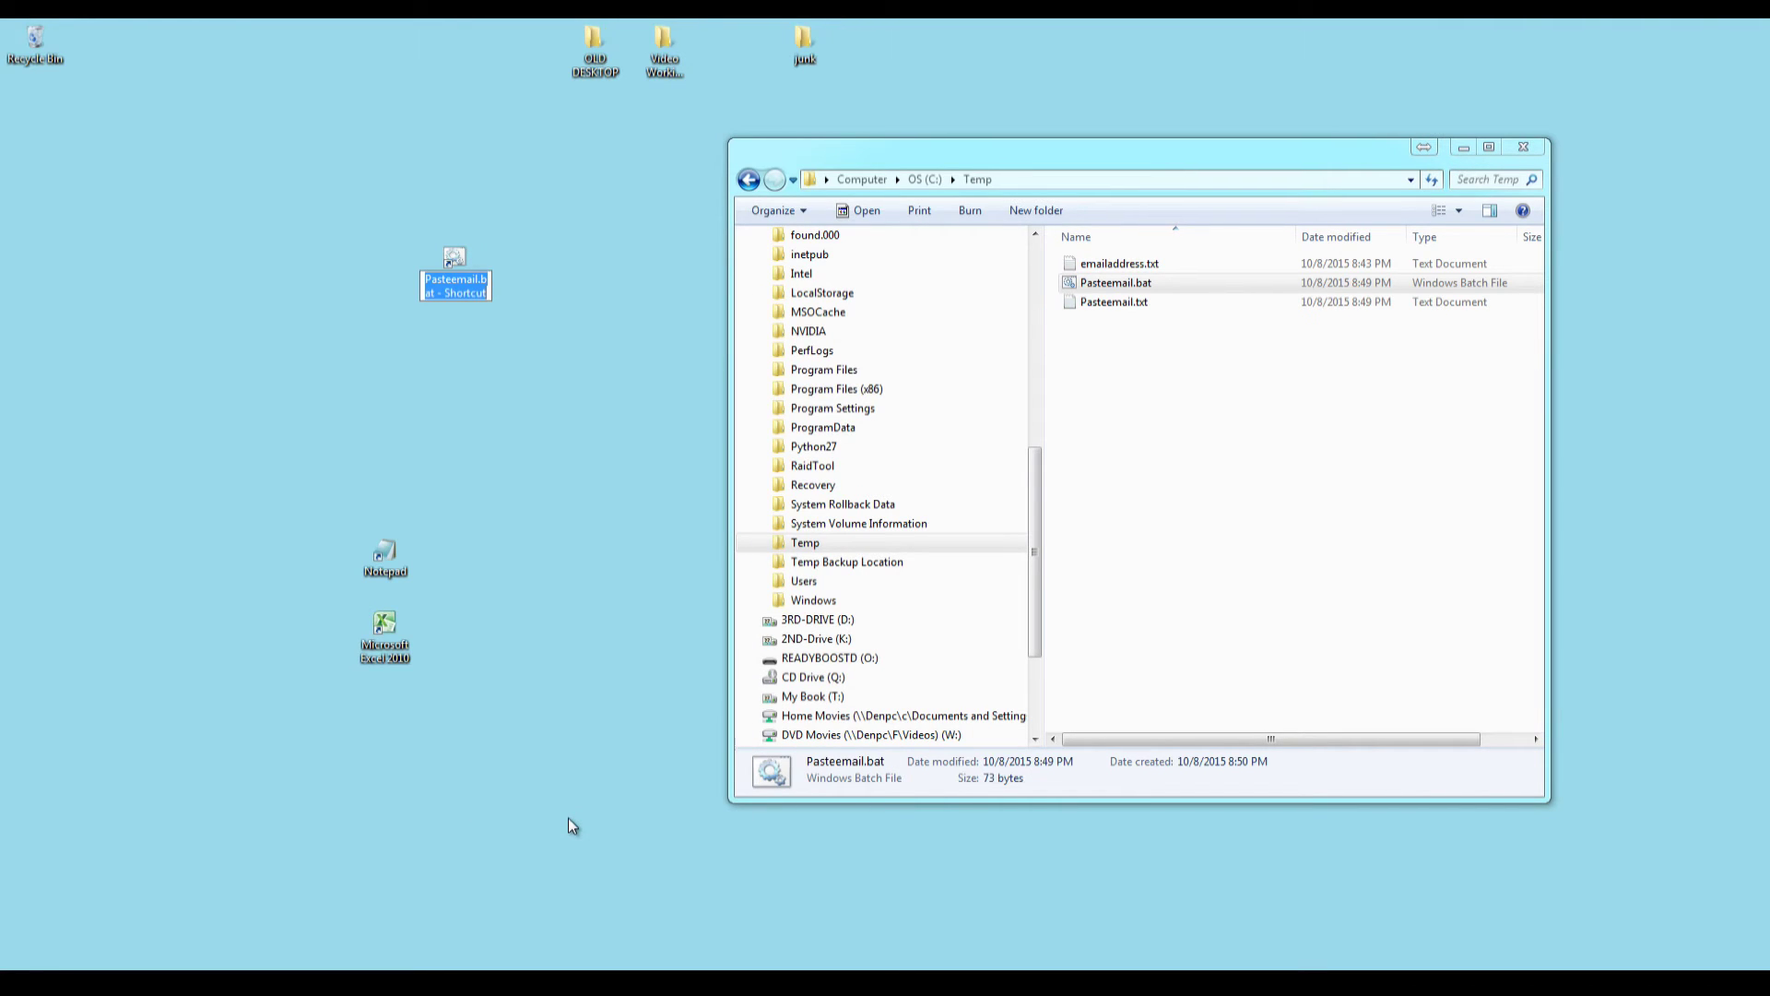
type("PaS")
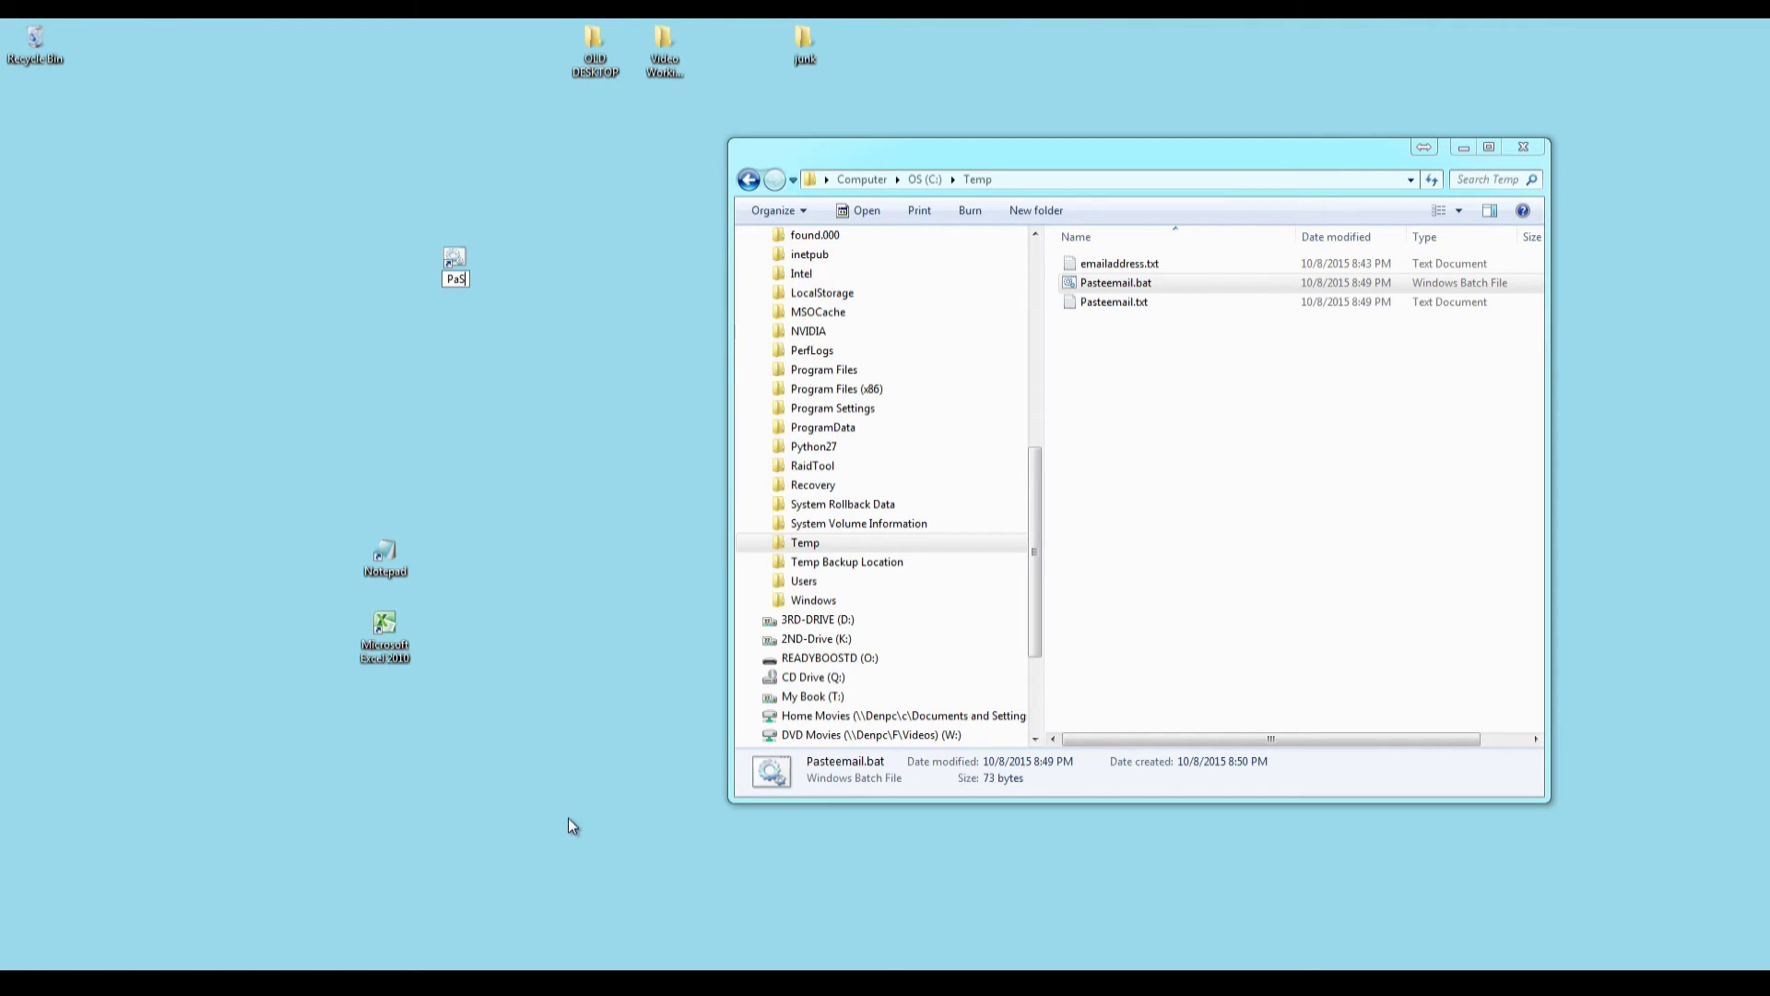
key("BackSpace")
key("BackSpace")
key("Return")
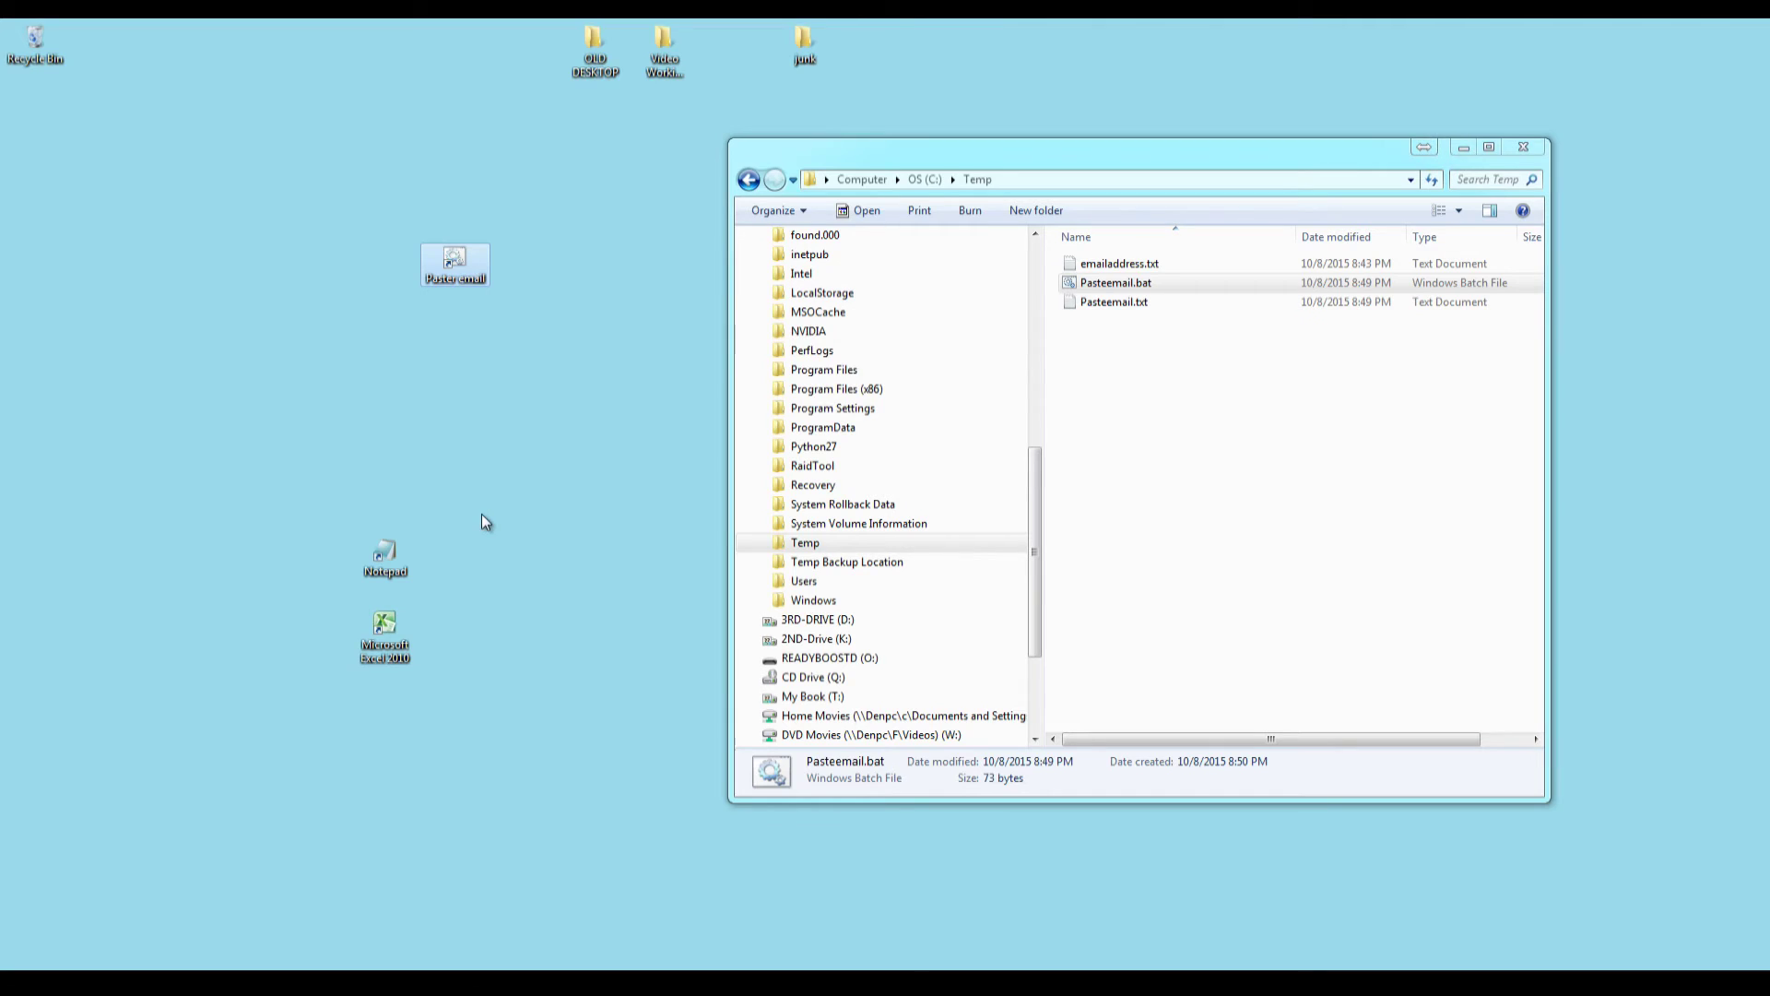
left_click(481, 406)
In the Paster email shortcut's Properties, set Shortcut key to Ctrl + Alt + Z and apply.
right_click(454, 266)
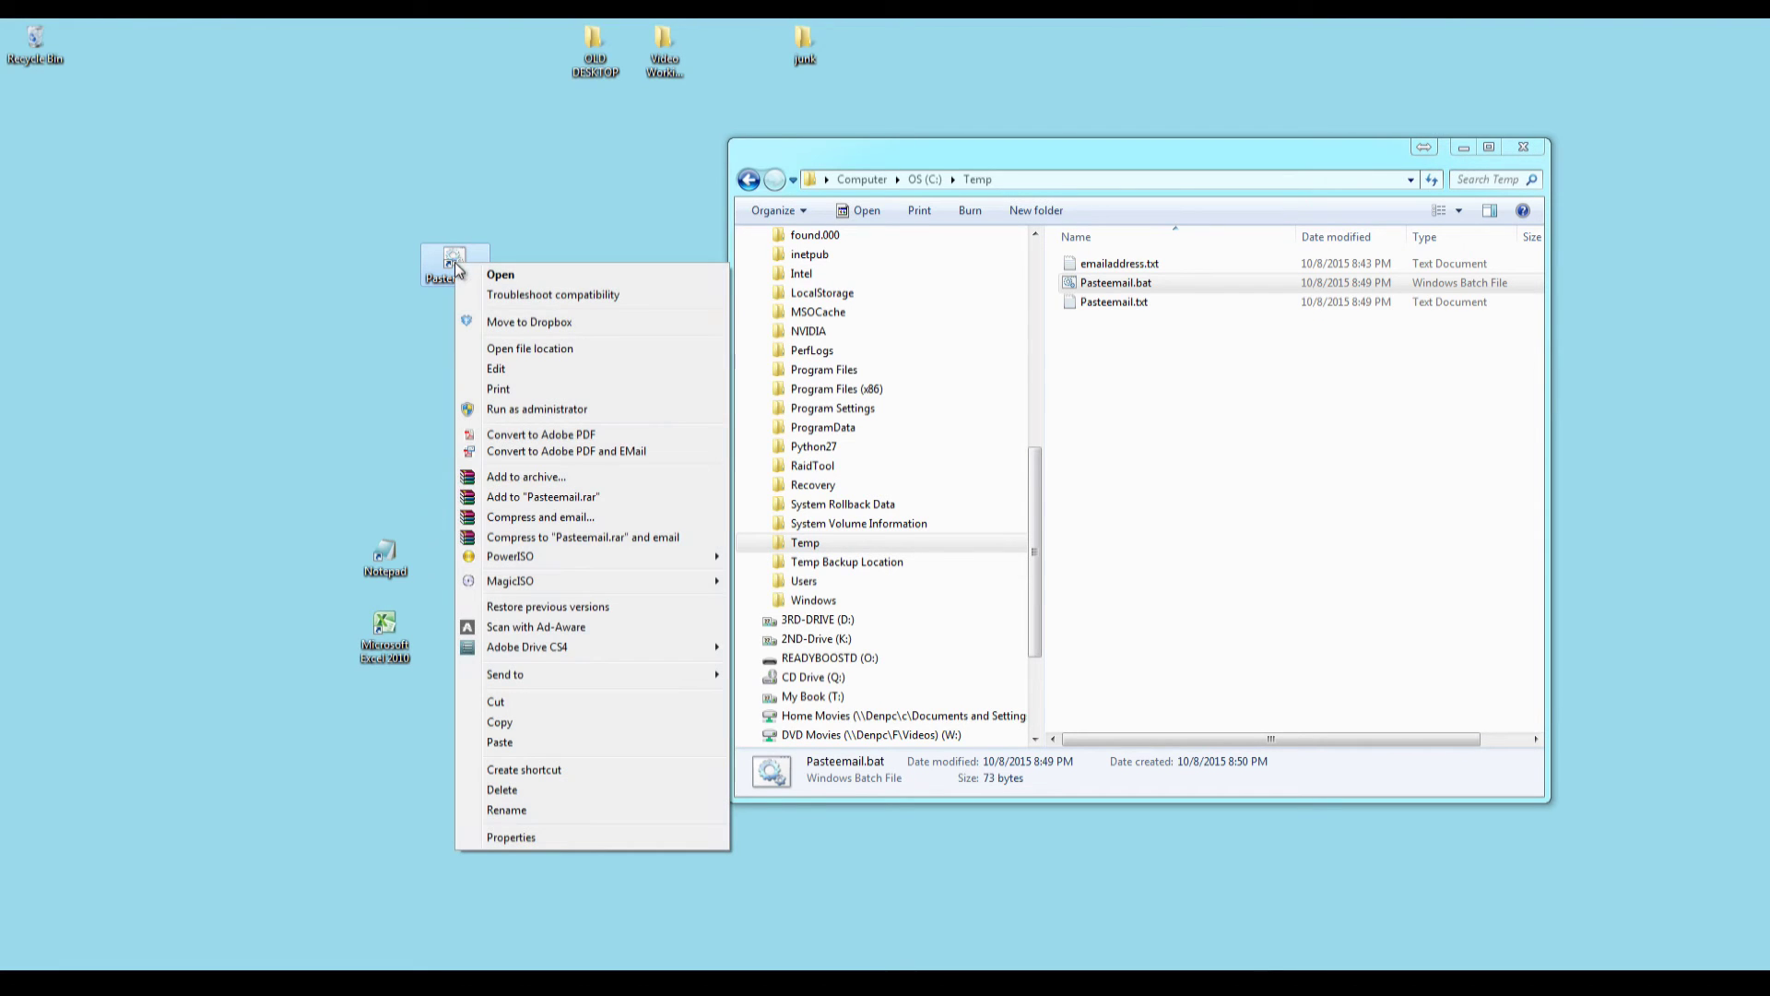
left_click(510, 837)
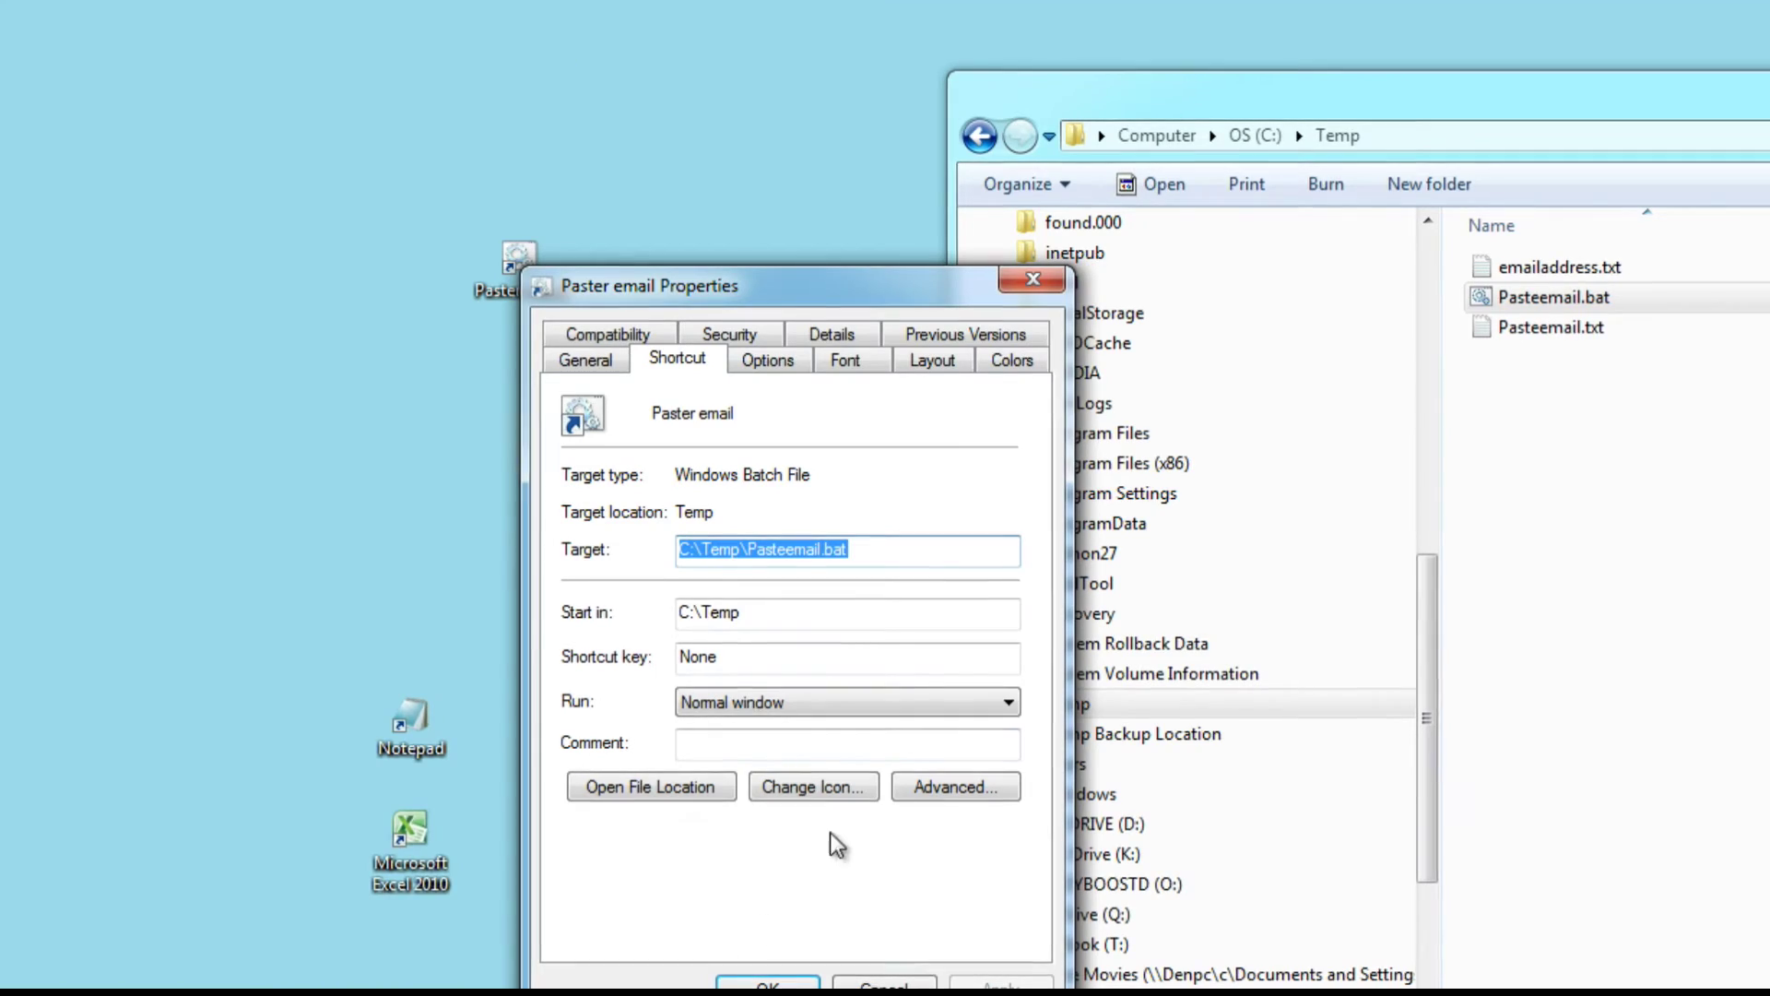
left_click_drag(809, 307, 892, 169)
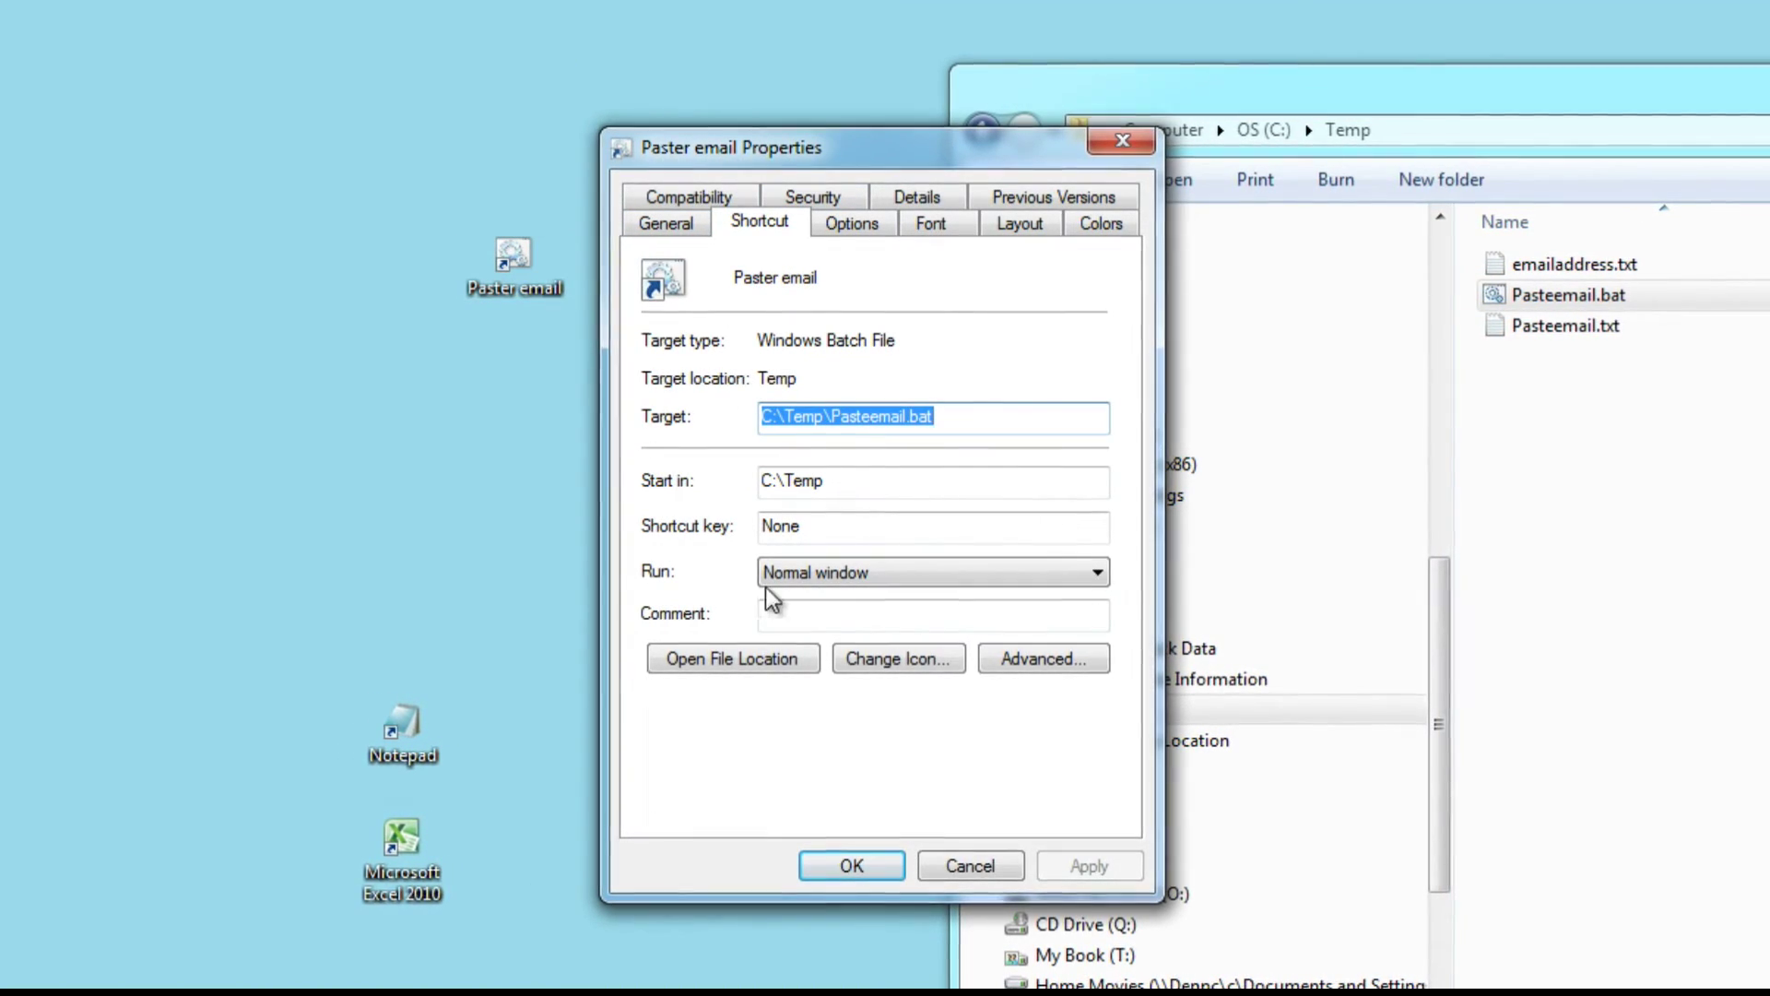
left_click(811, 533)
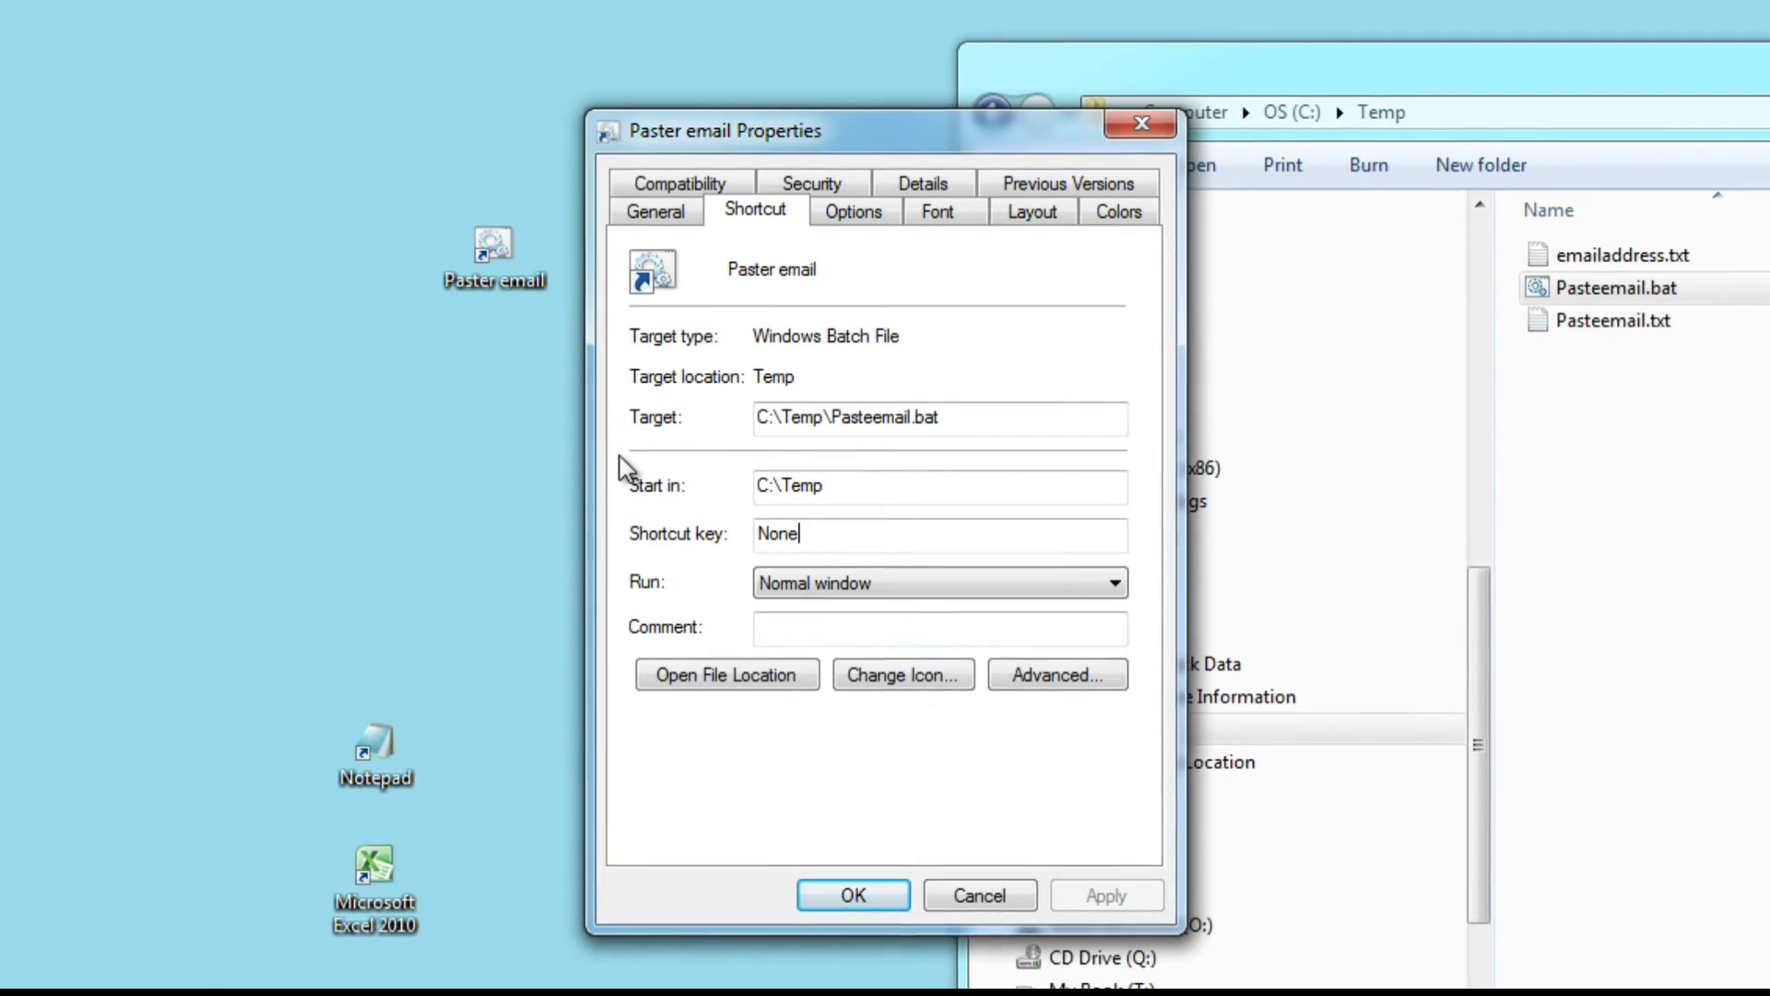
key("ctrl+alt+z")
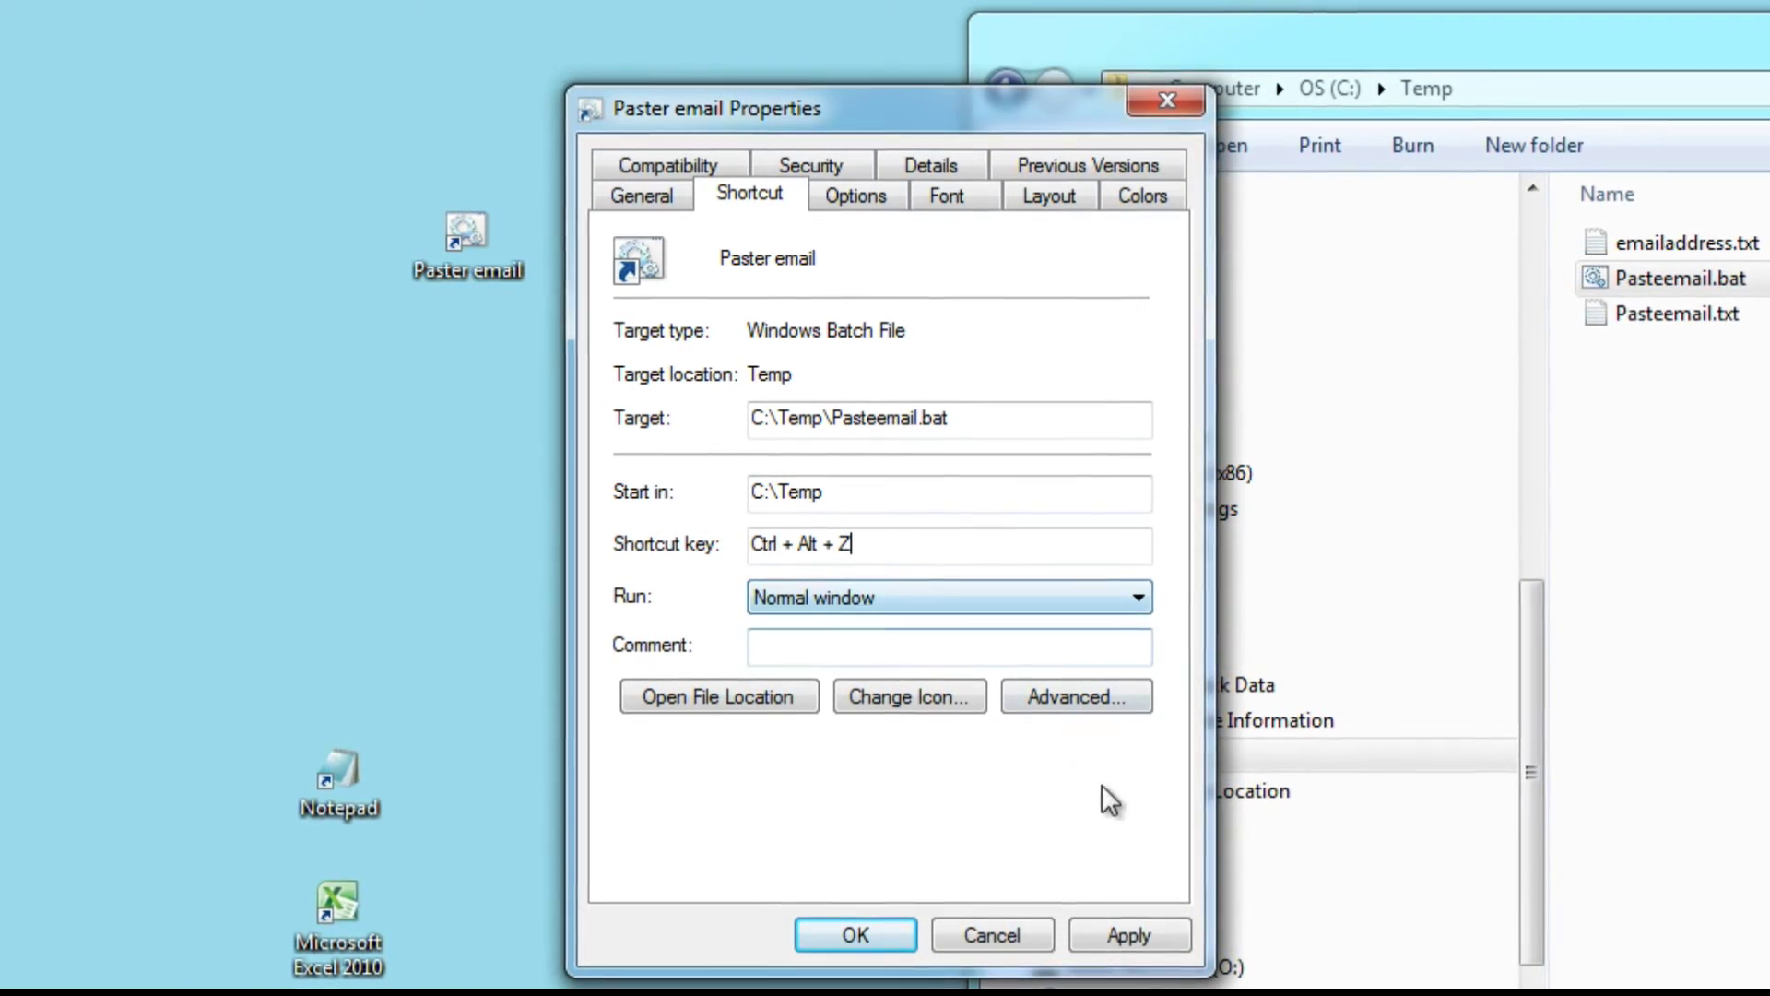
left_click(1100, 939)
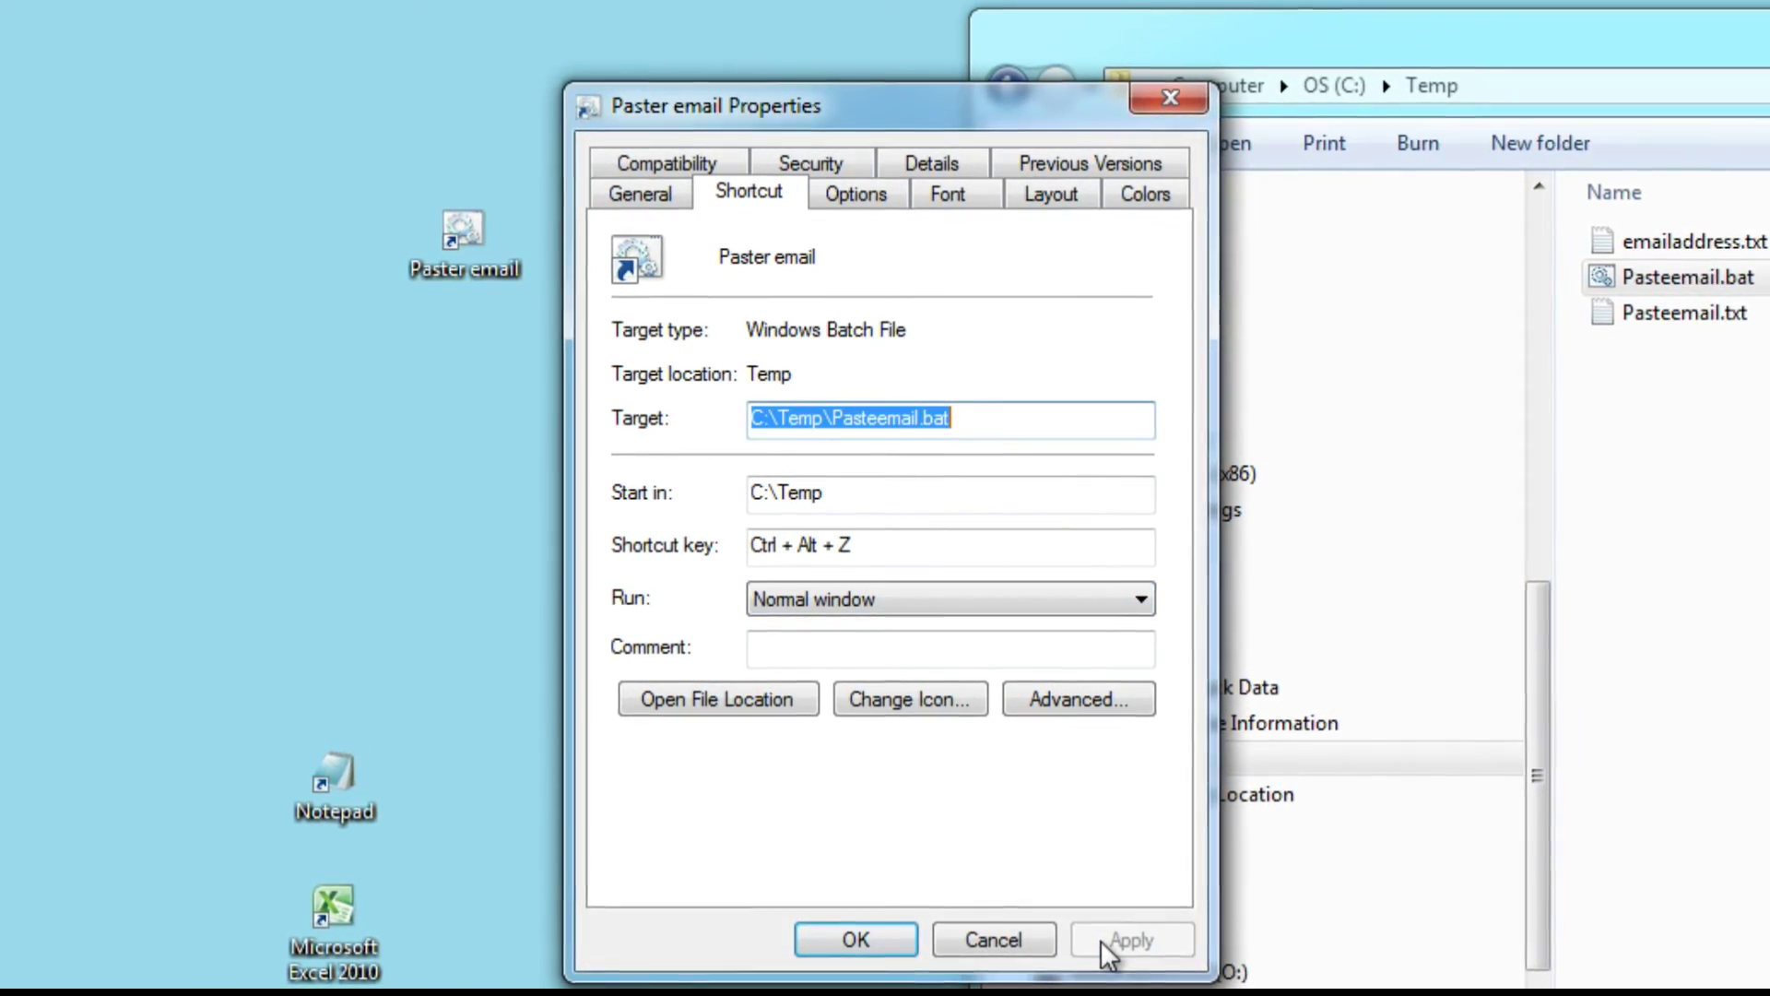
left_click(900, 933)
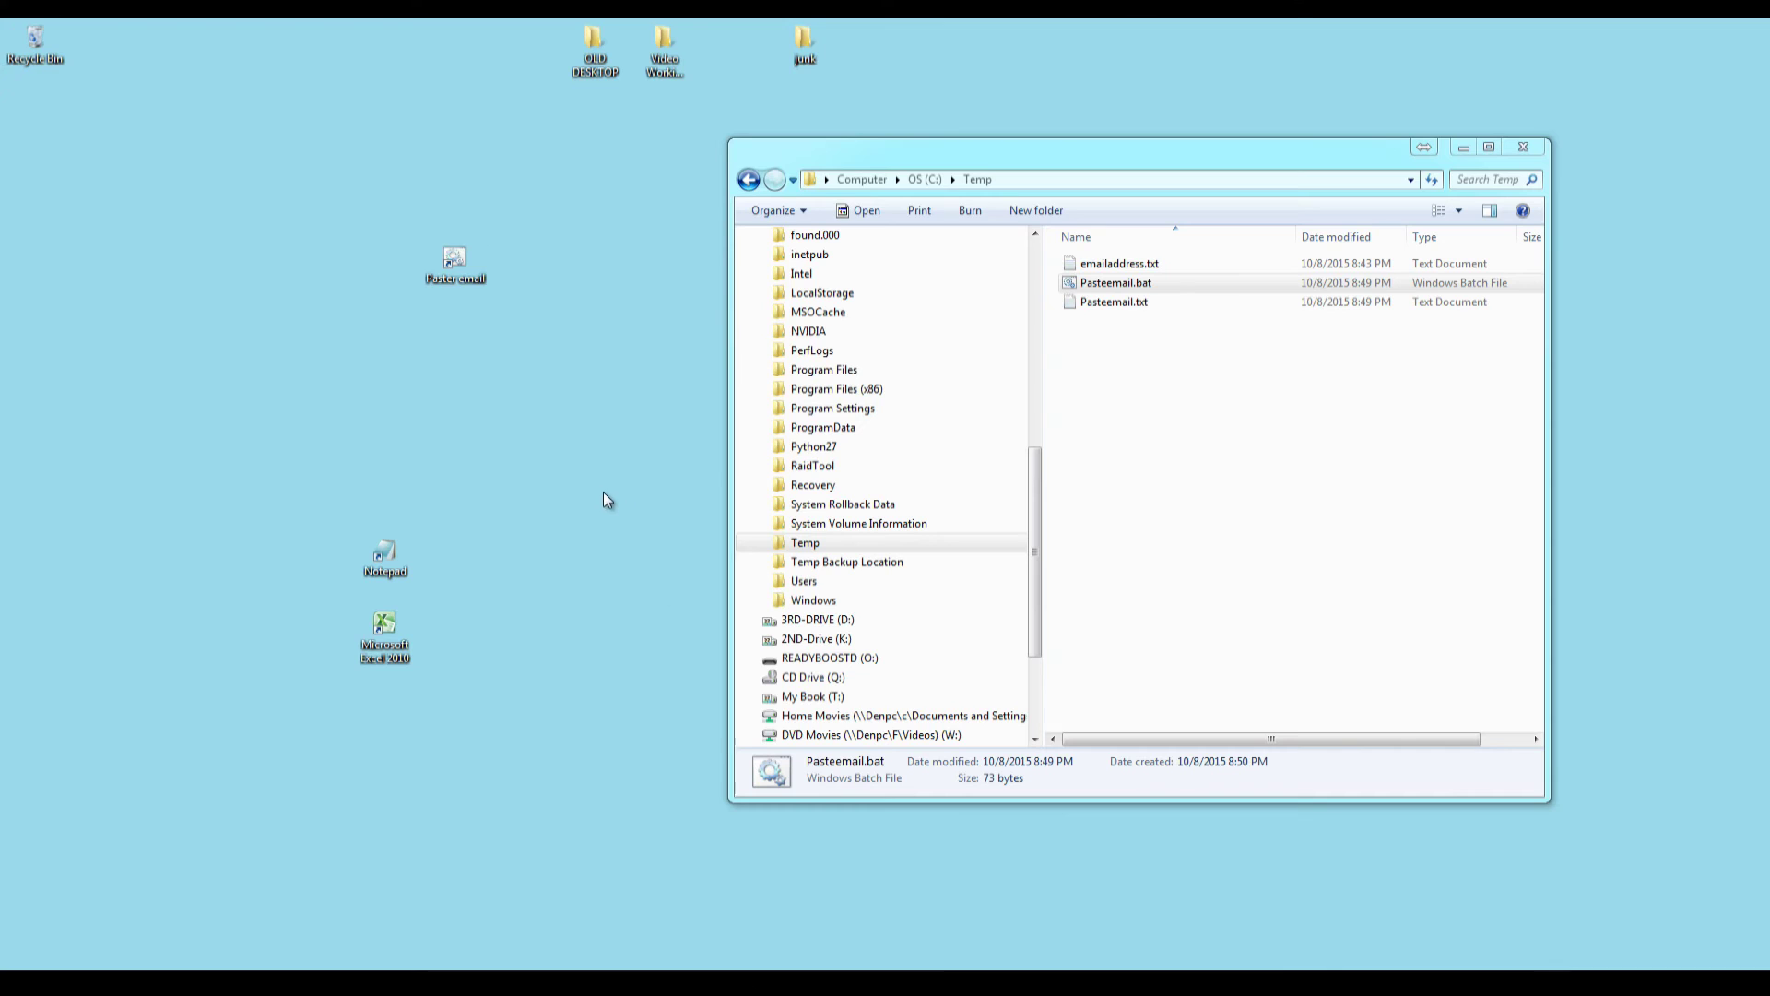
Test the hotkey by pasting the copied email address into the Explorer address bar, then cancel.
left_click_drag(934, 166, 746, 208)
left_click(868, 221)
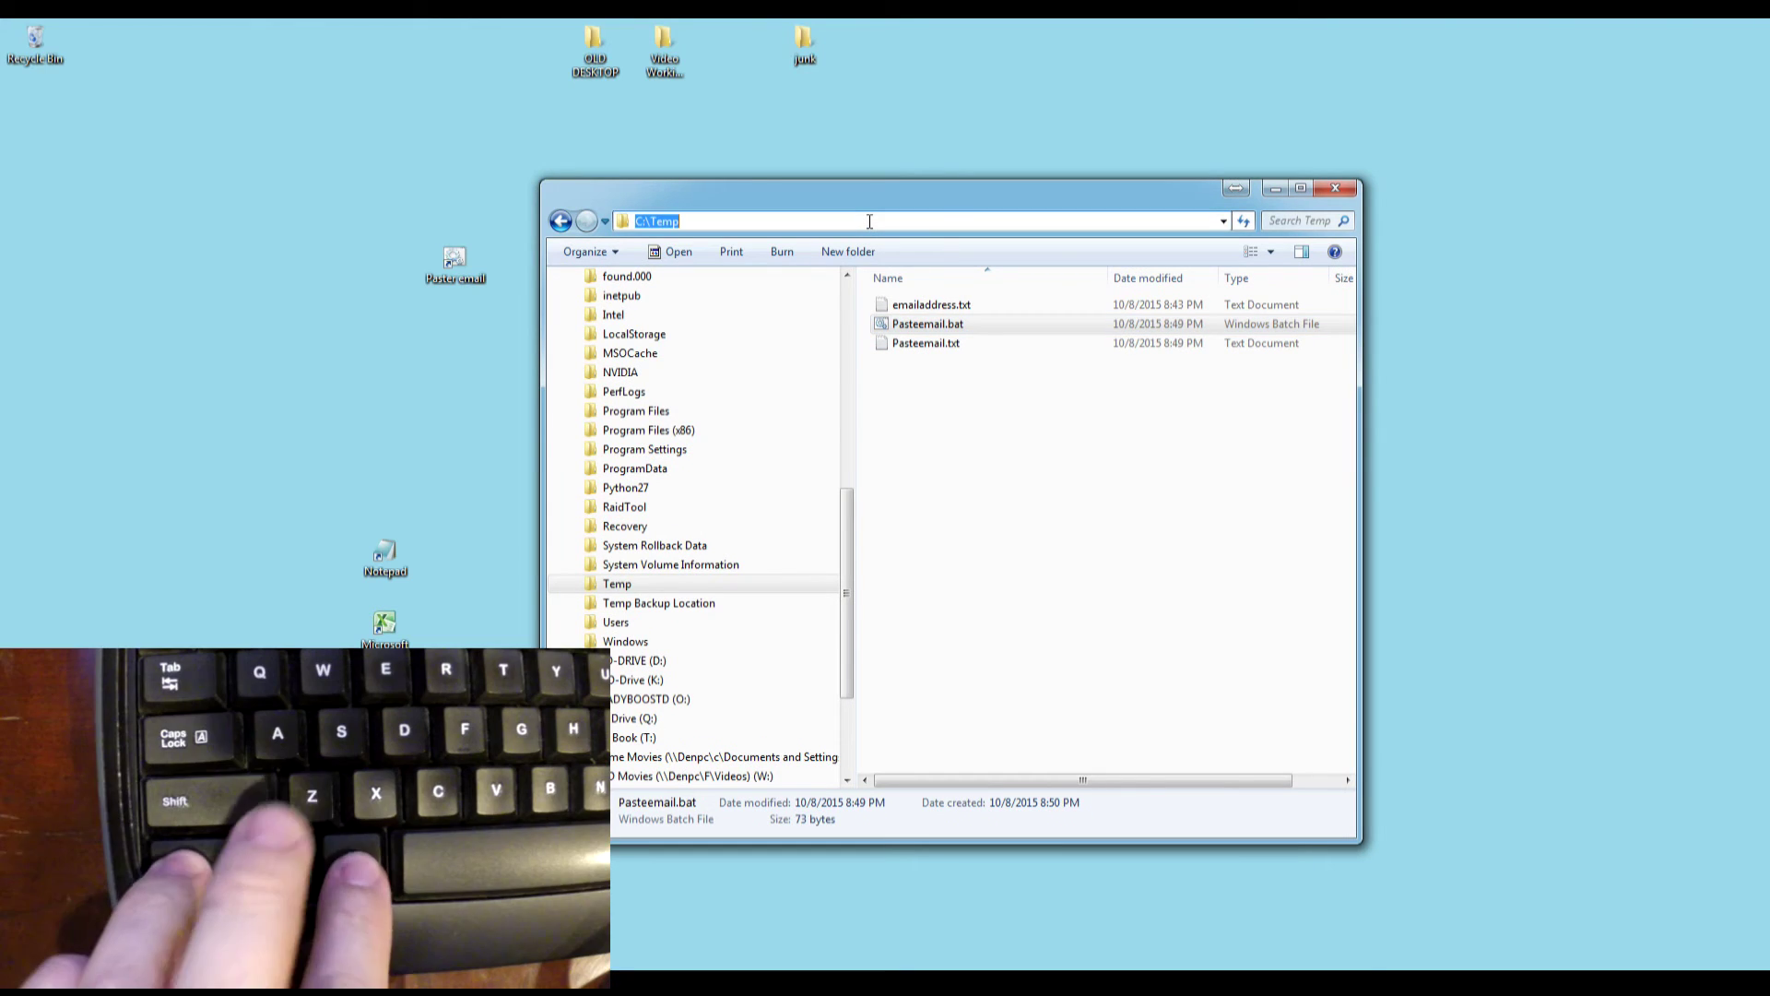
key("ctrl+c")
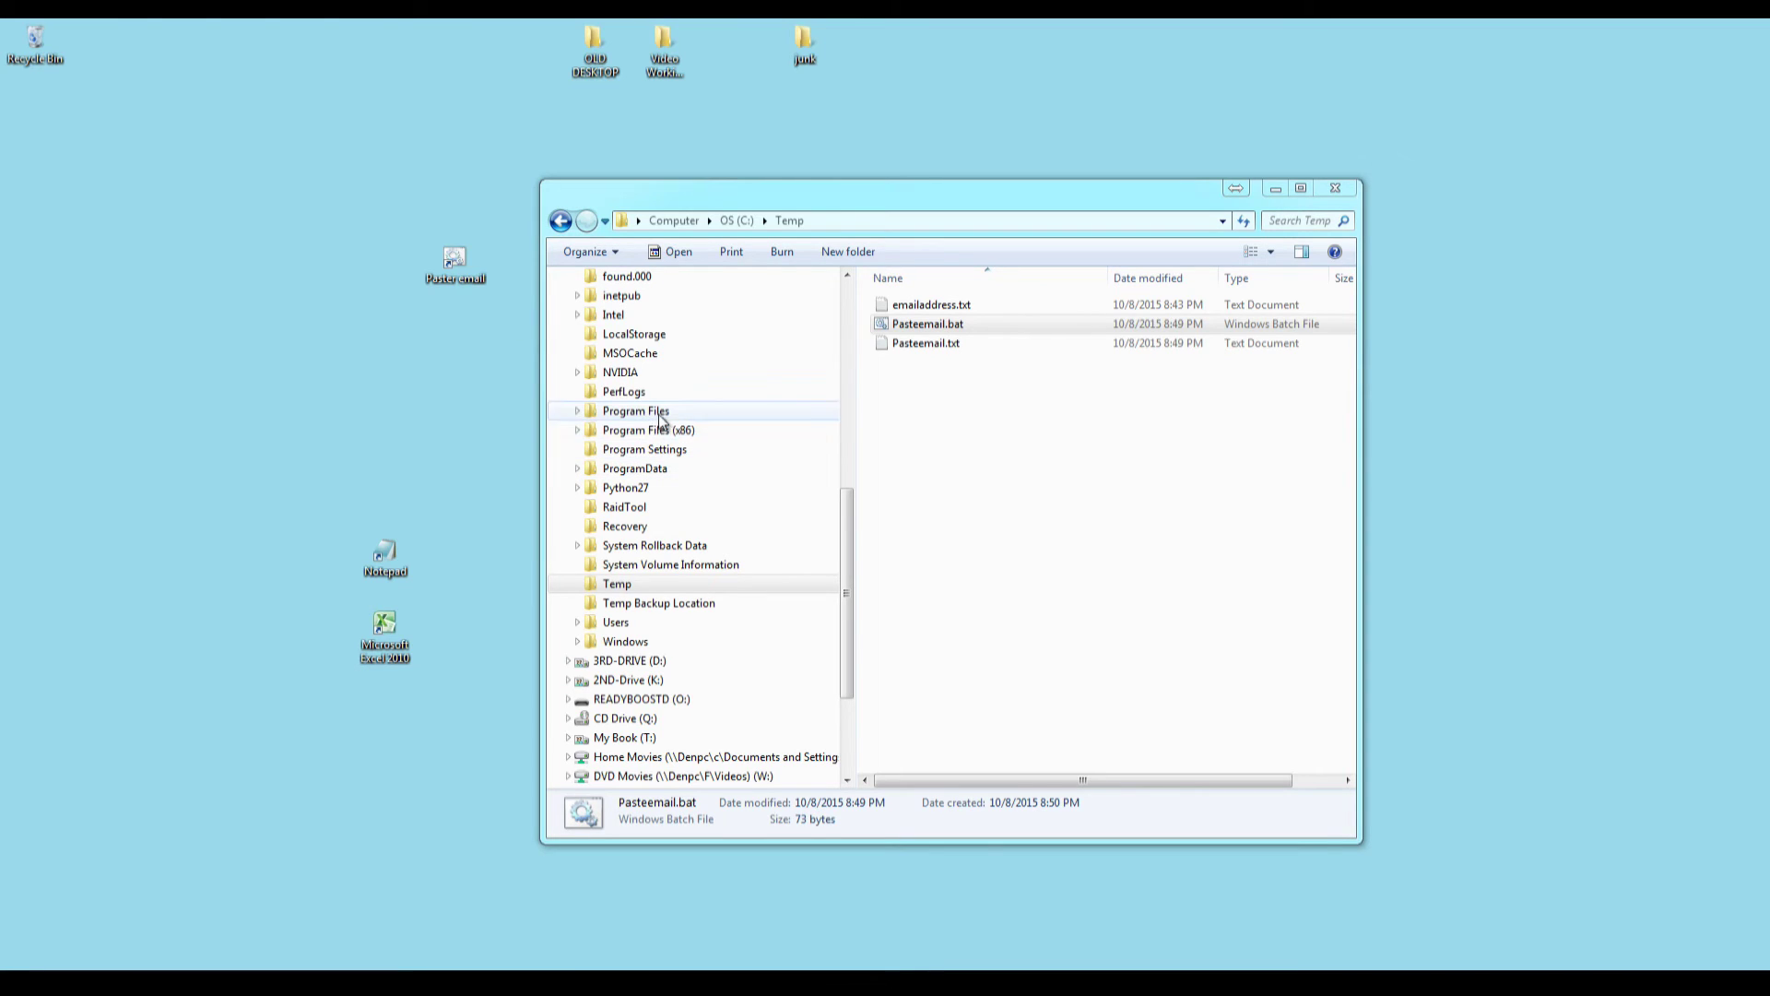
left_click(896, 221)
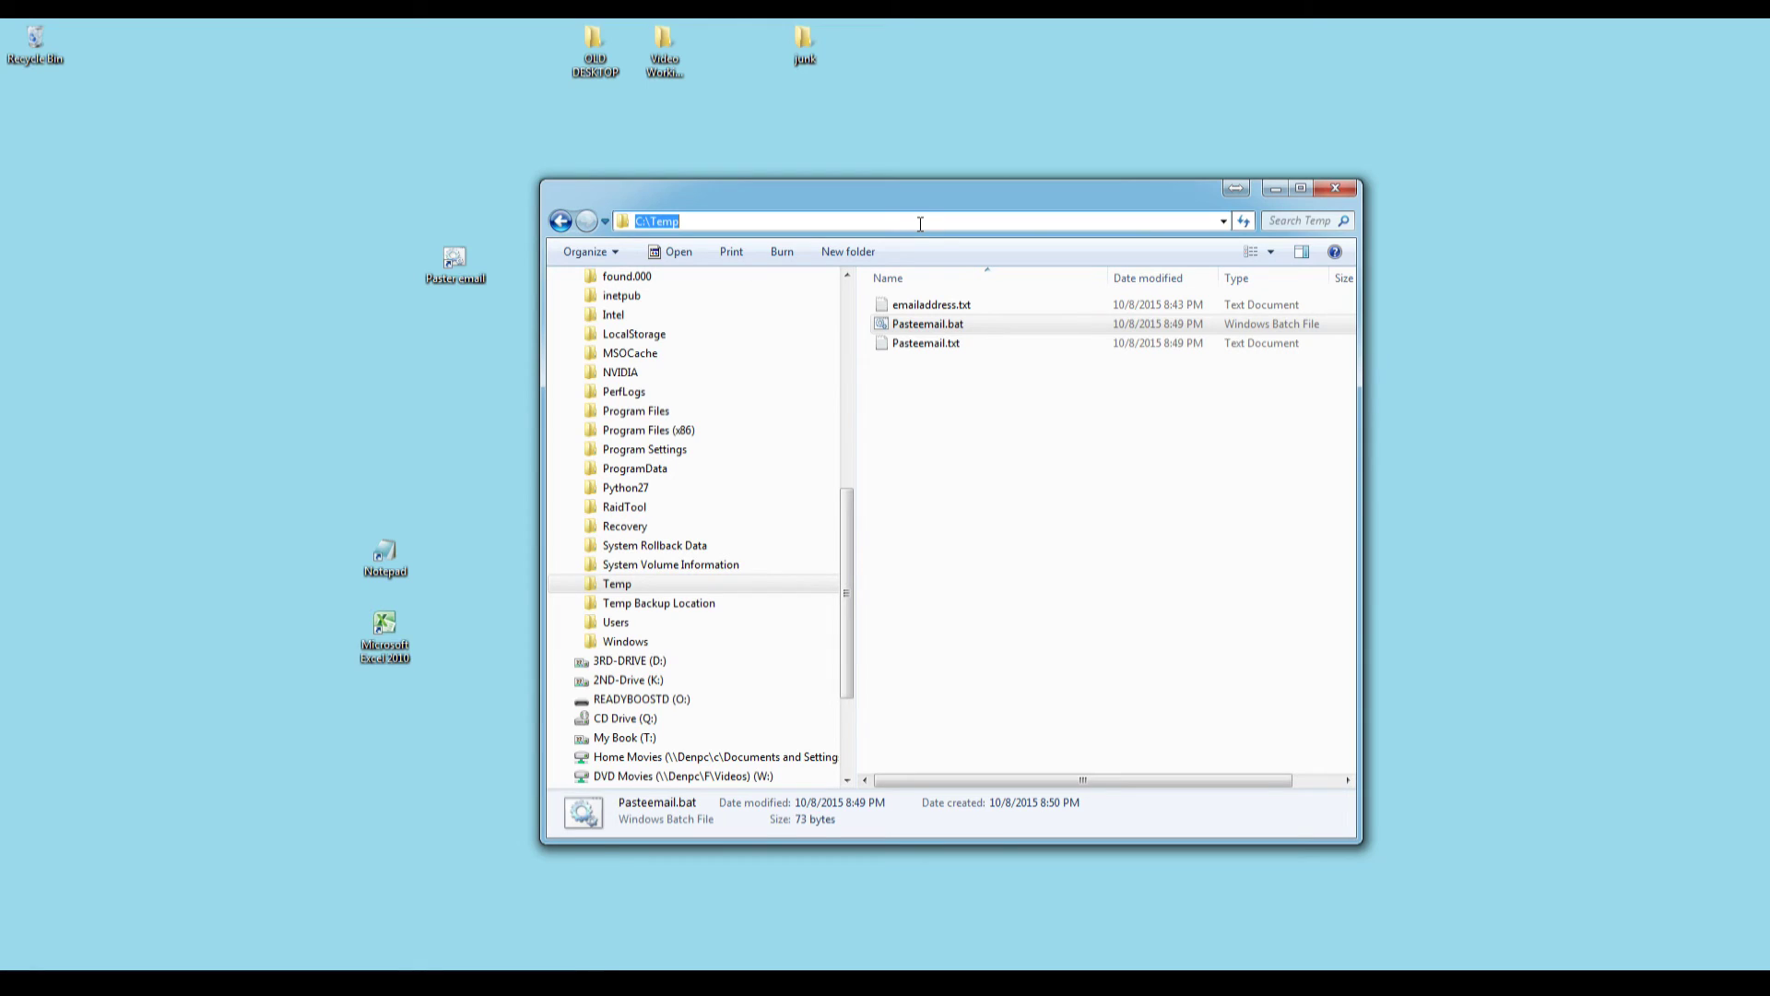
key("ctrl+v")
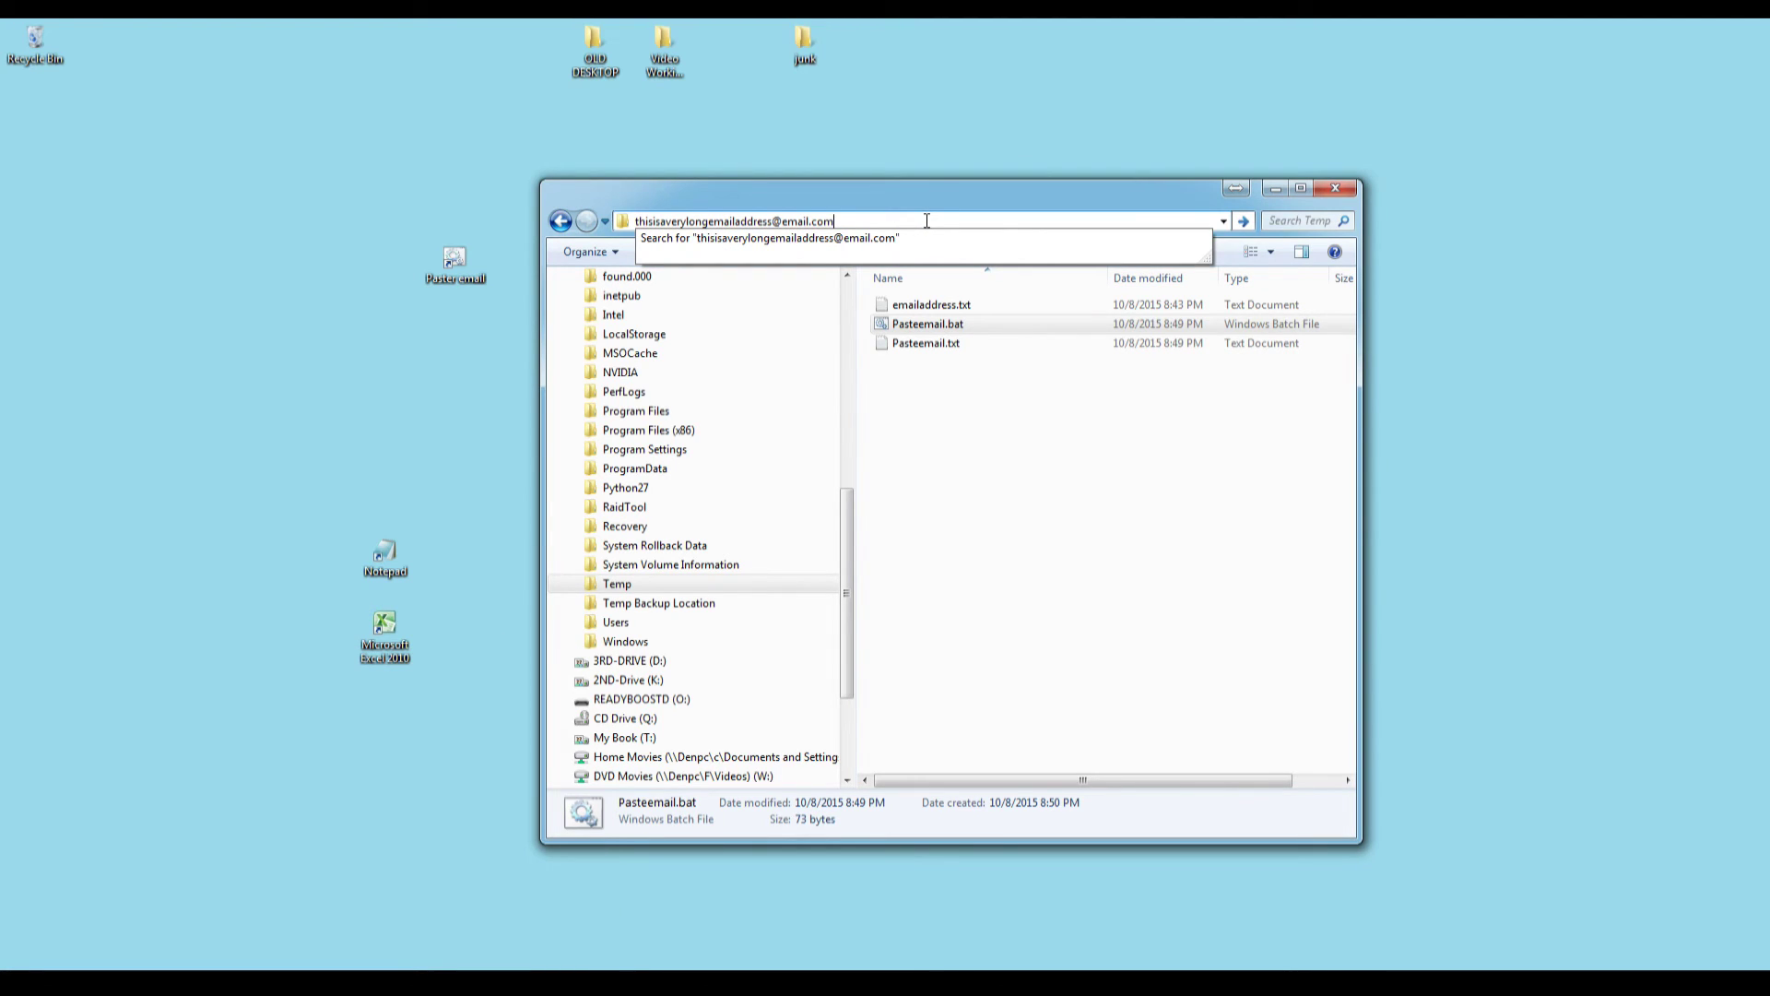
key("Escape")
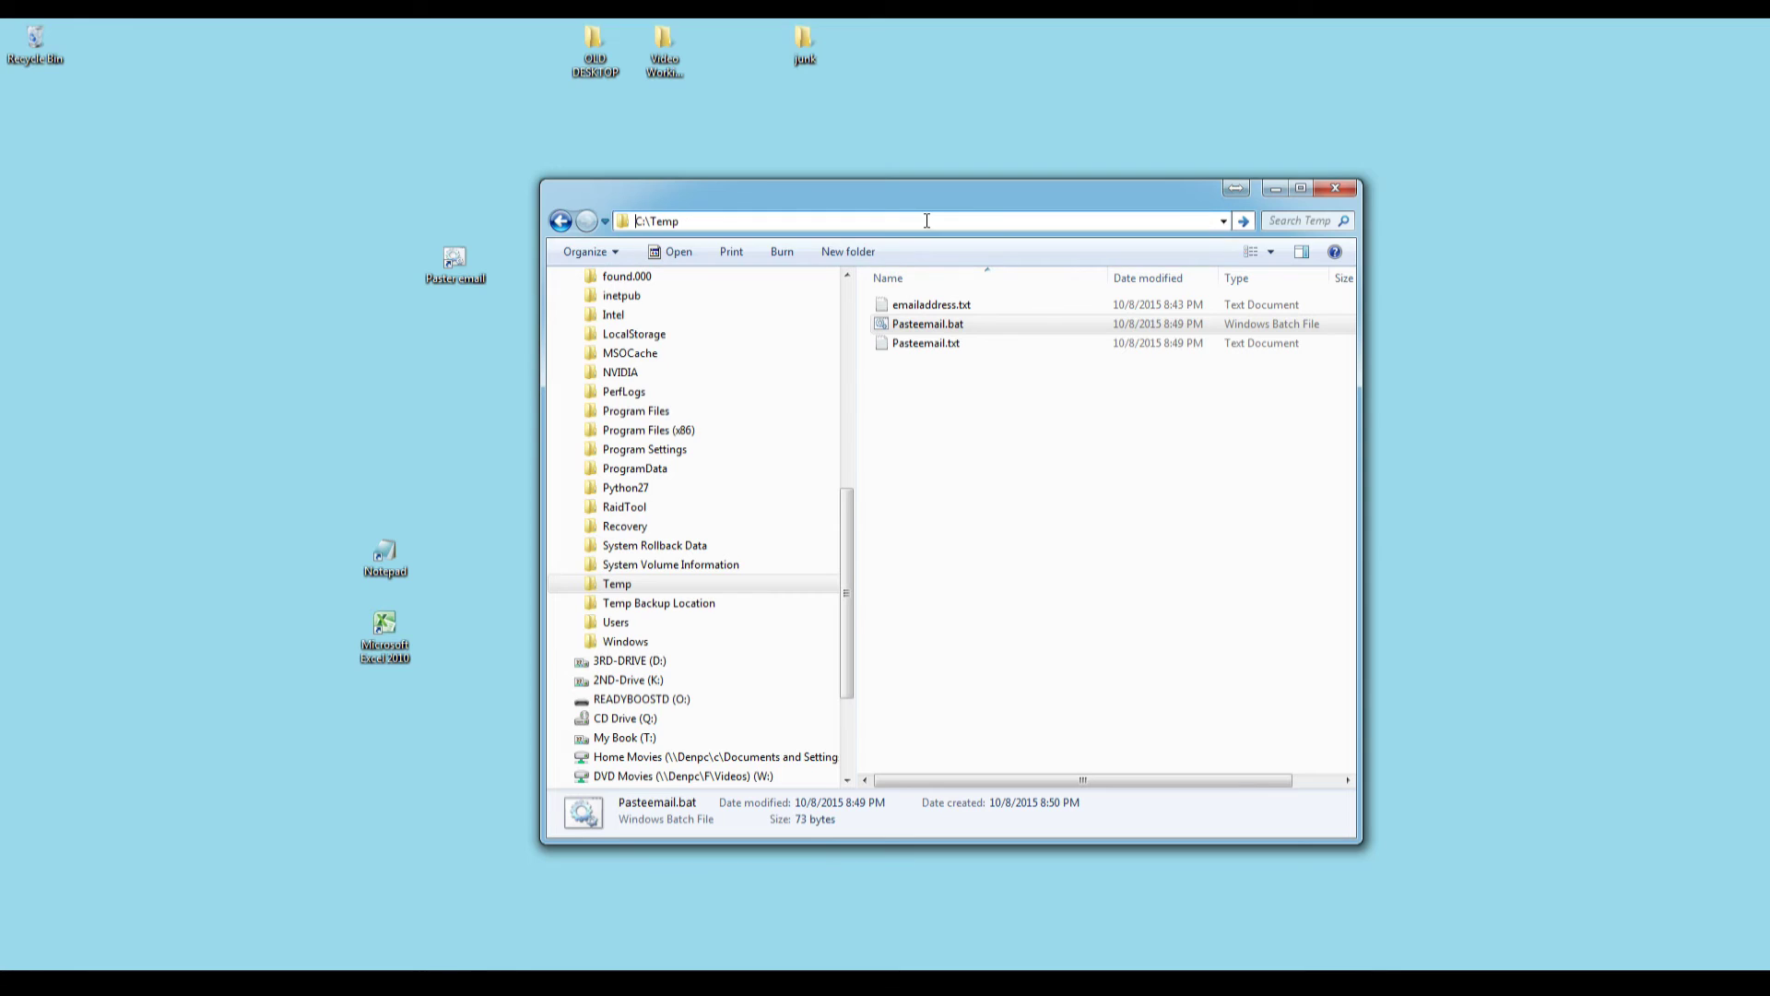
key("Escape")
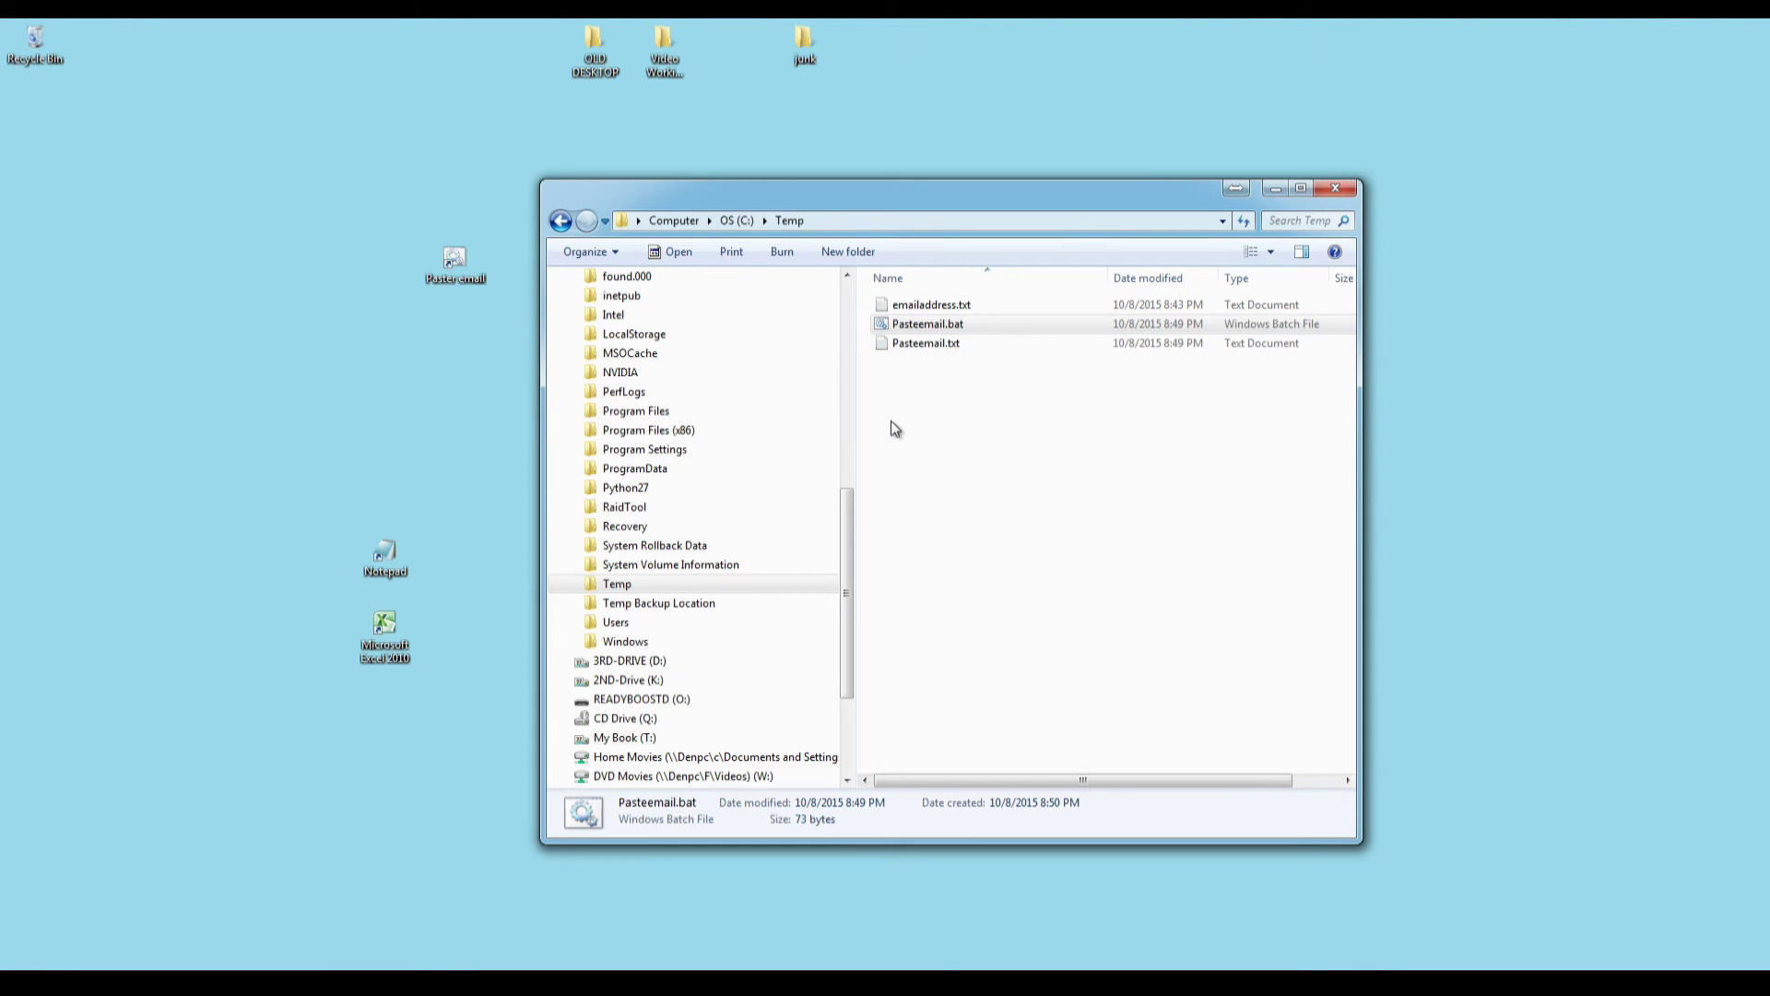